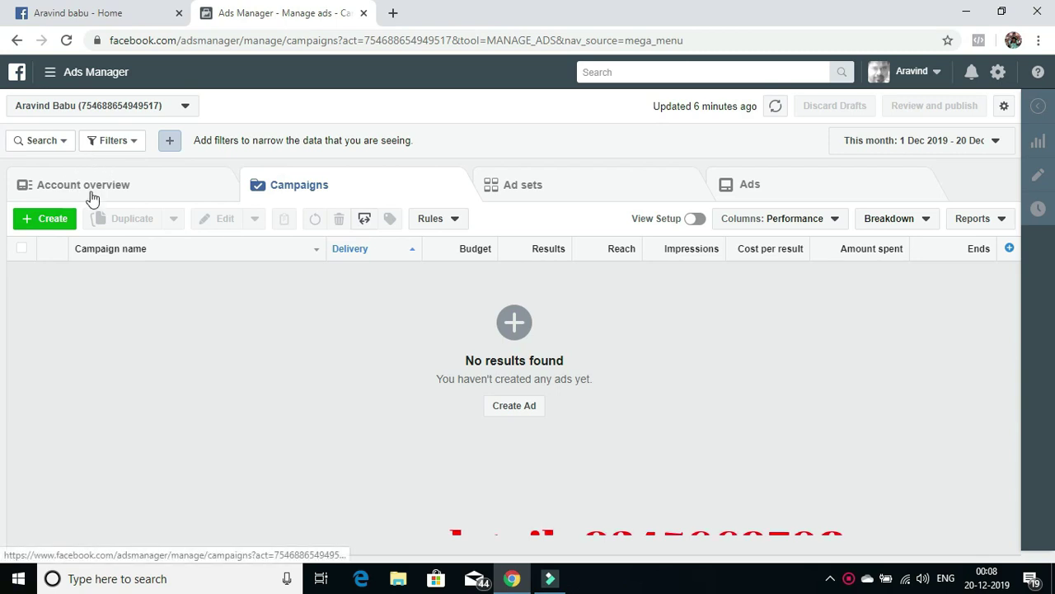
- Start creating a new campaign with Conversions as the marketing objective
click(64, 219)
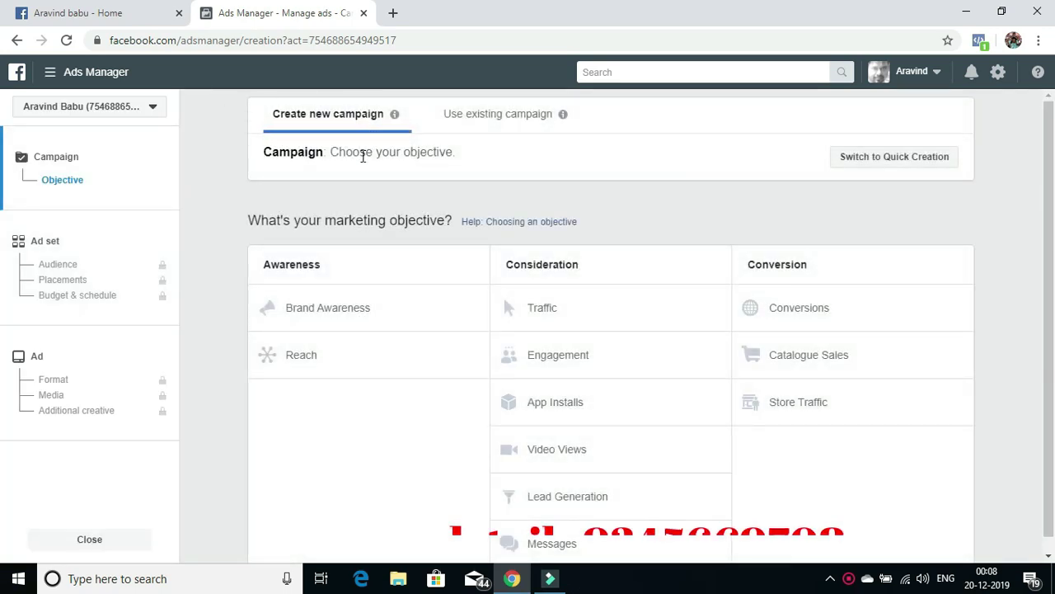
click(310, 116)
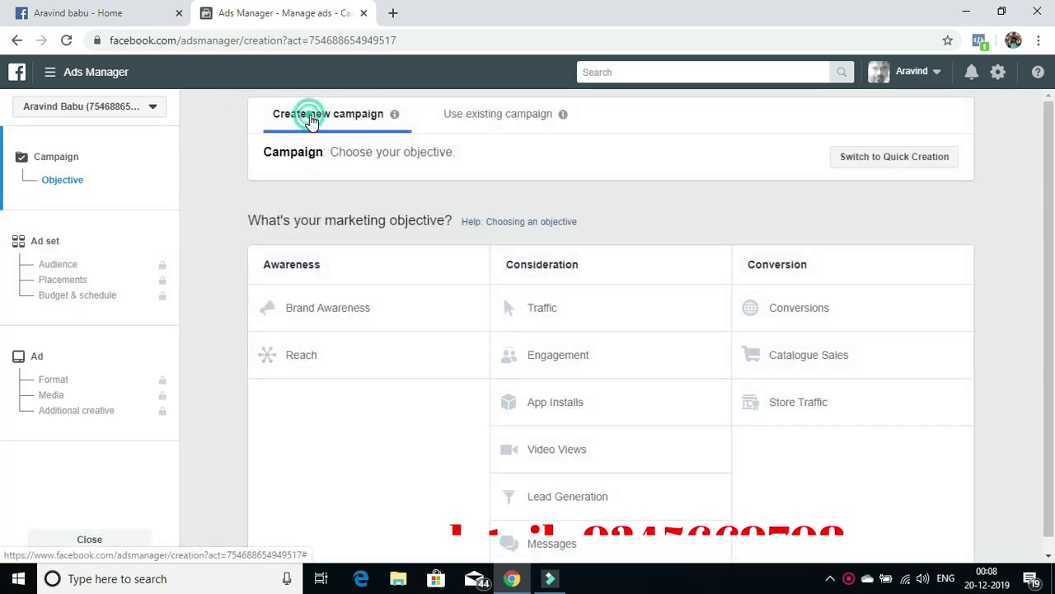
click(352, 149)
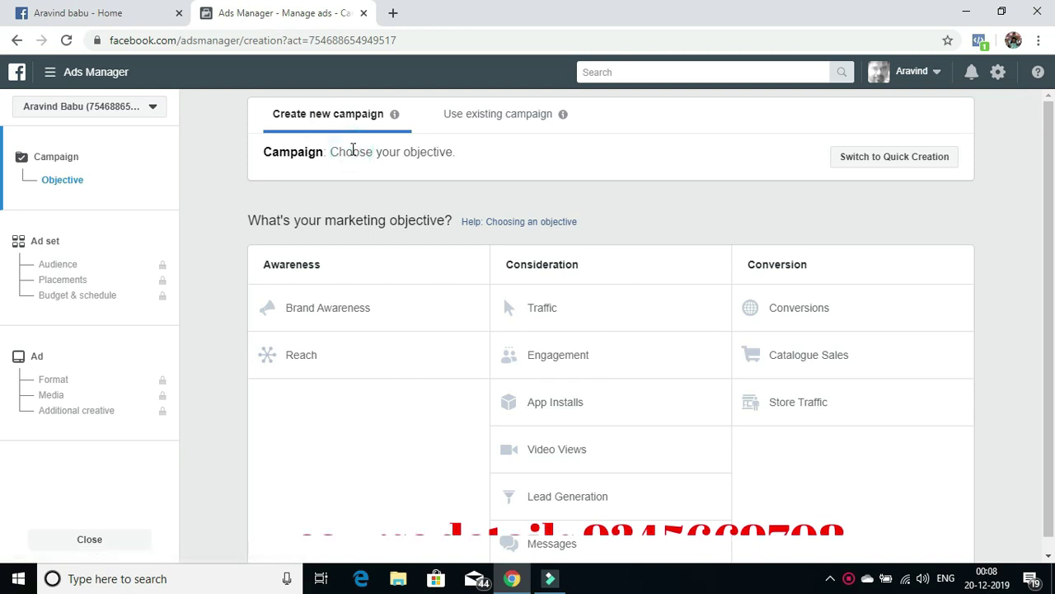
click(807, 310)
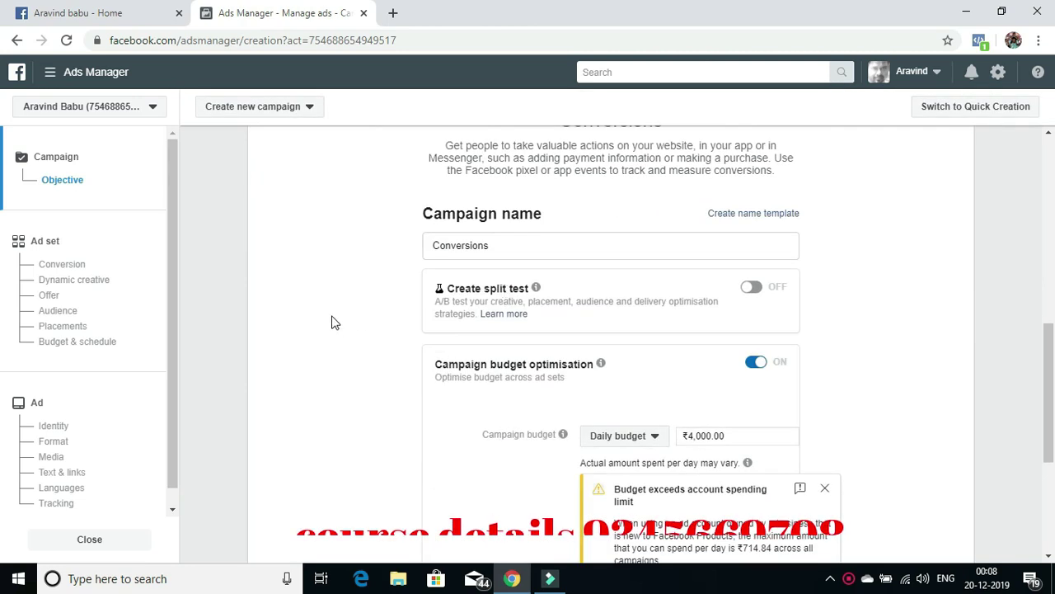
- Replace the default campaign name with "fbm ads"
click(491, 244)
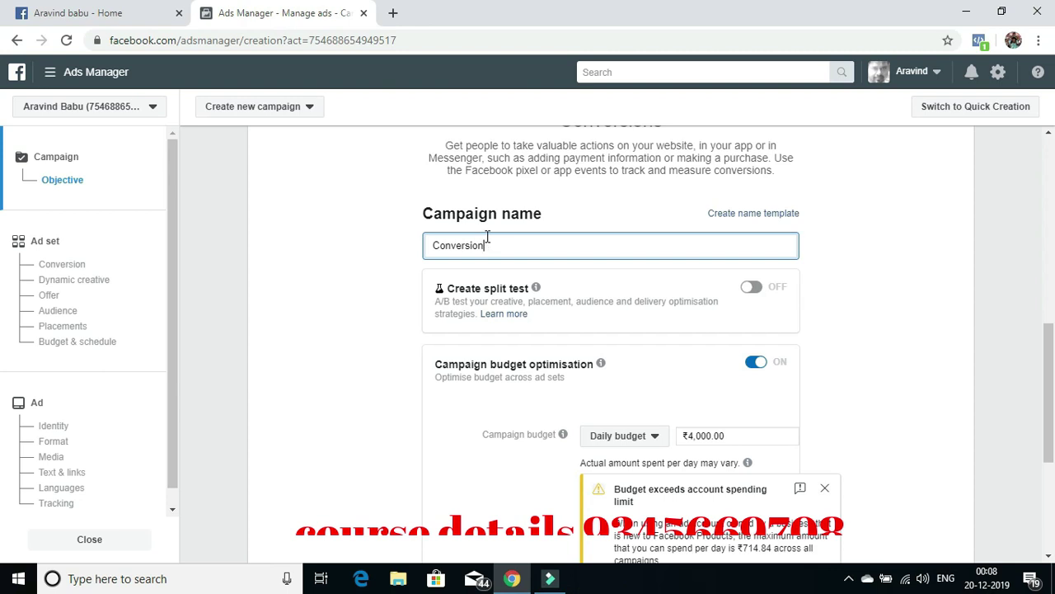
key(BackSpace)
key(BackSpace)
key(BackSpace)
key(BackSpace)
key(BackSpace)
key(BackSpace)
key(BackSpace)
key(BackSpace)
key(BackSpace)
key(BackSpace)
text(fbm)
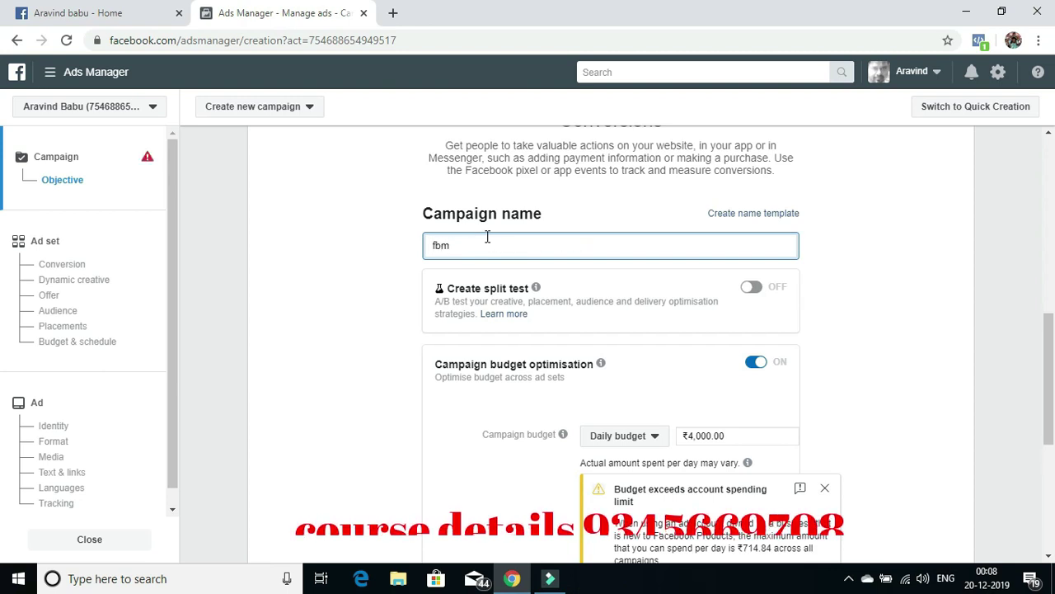
text( ao oc)
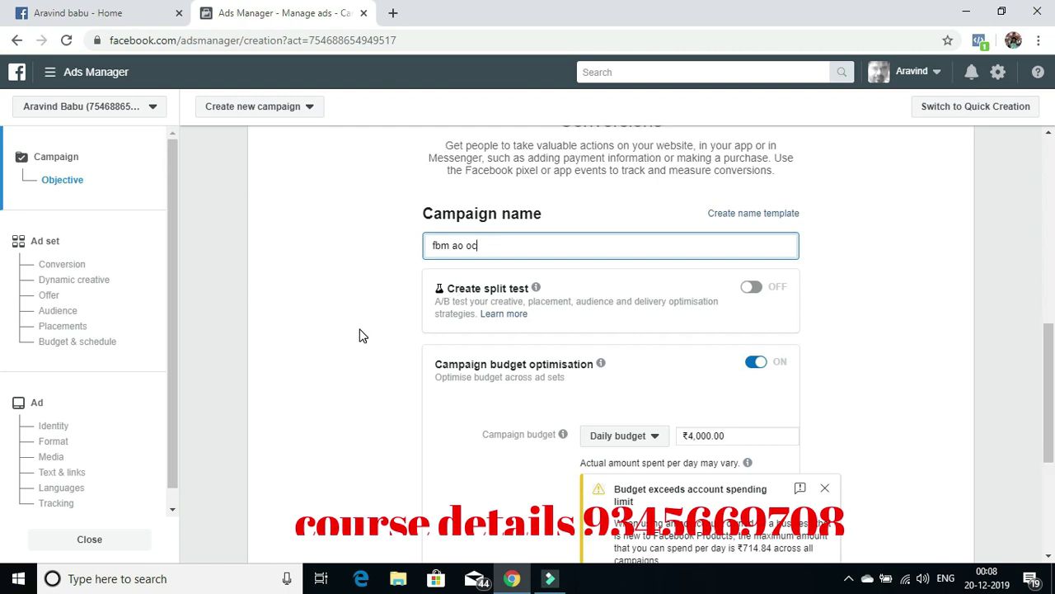
scroll(369, 309, down, 3)
scroll(370, 309, up, 2)
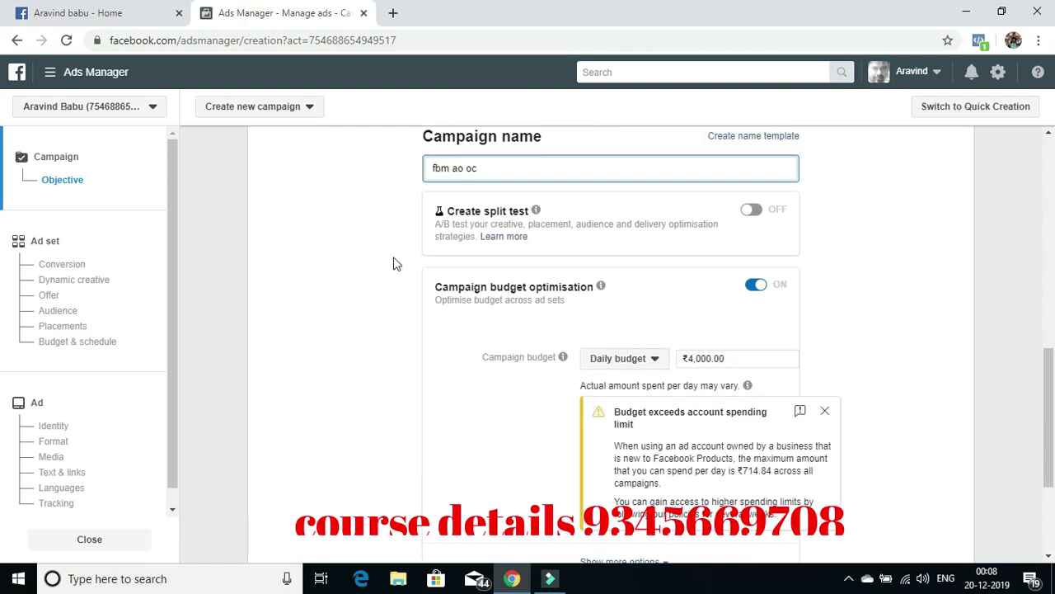
scroll(412, 236, down, 3)
scroll(412, 237, up, 3)
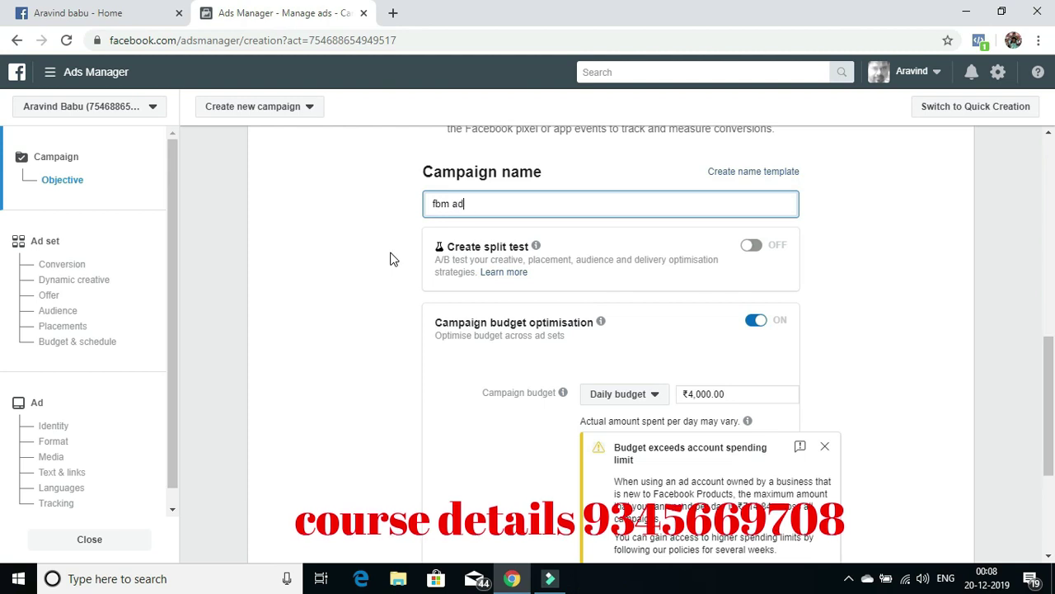
text(s)
- Dismiss the account spending limit warning and continue to the ad set settings
scroll(354, 323, down, 3)
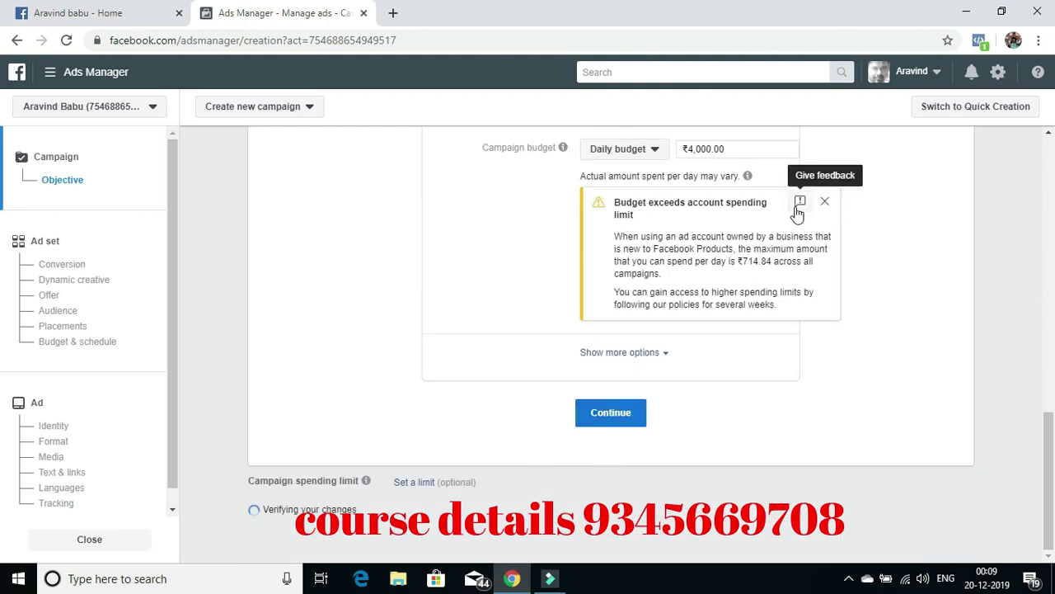
click(825, 216)
scroll(726, 239, up, 10)
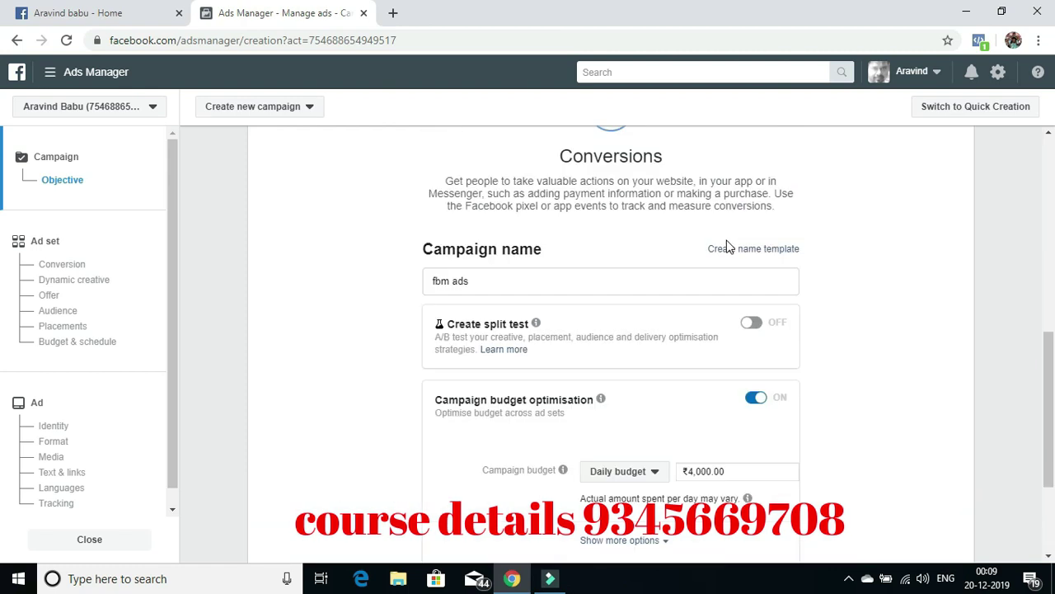
scroll(726, 237, down, 4)
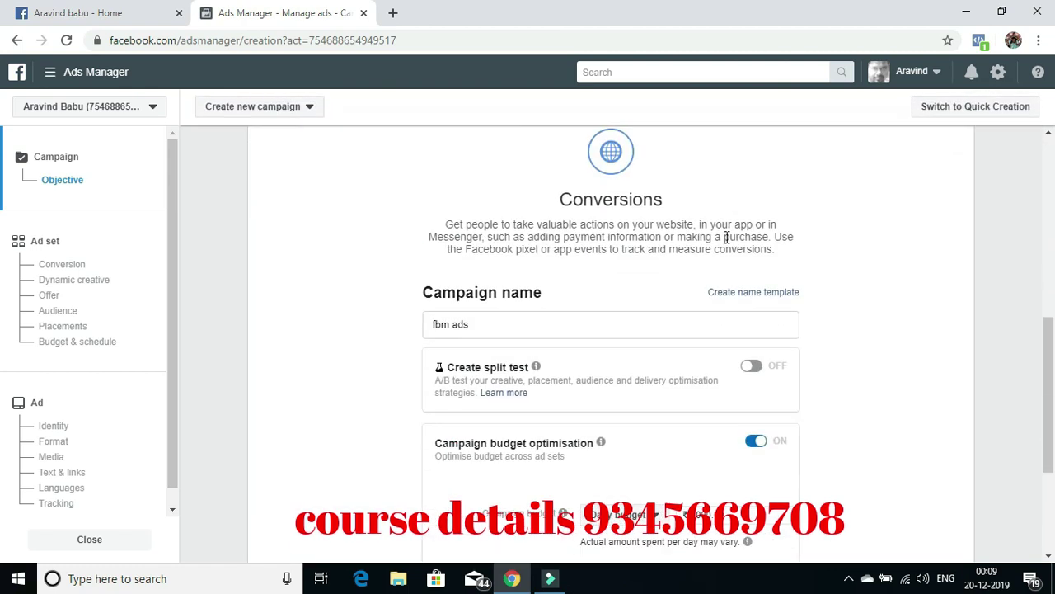
scroll(608, 319, down, 3)
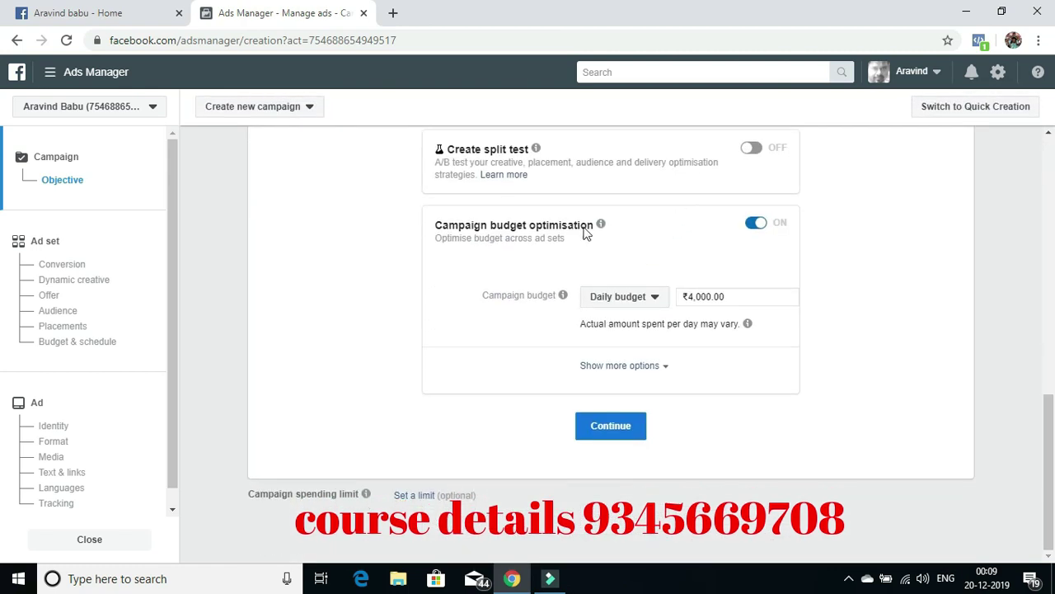
scroll(715, 224, up, 1)
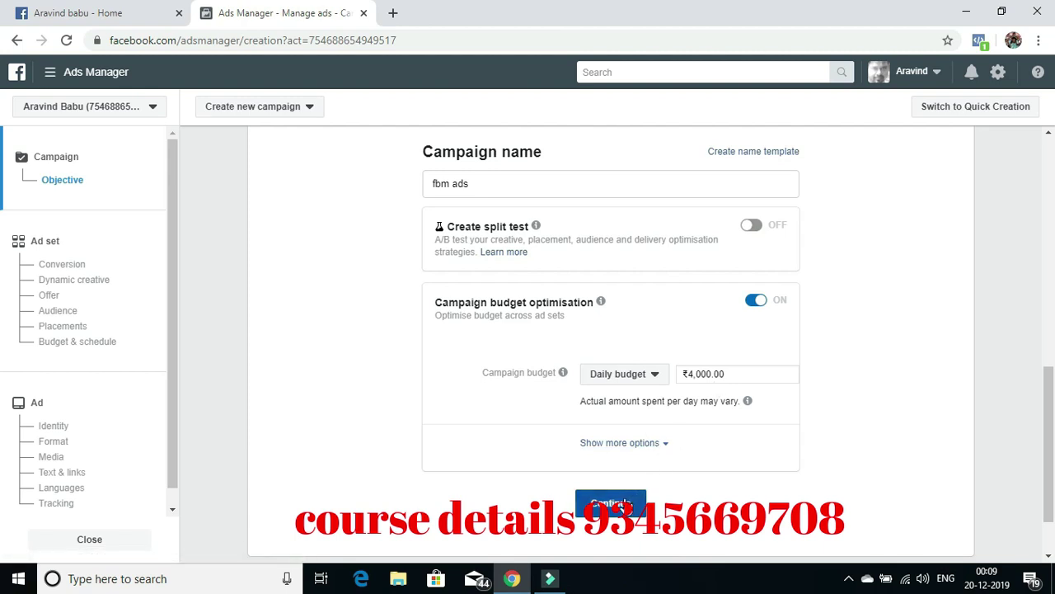
click(624, 503)
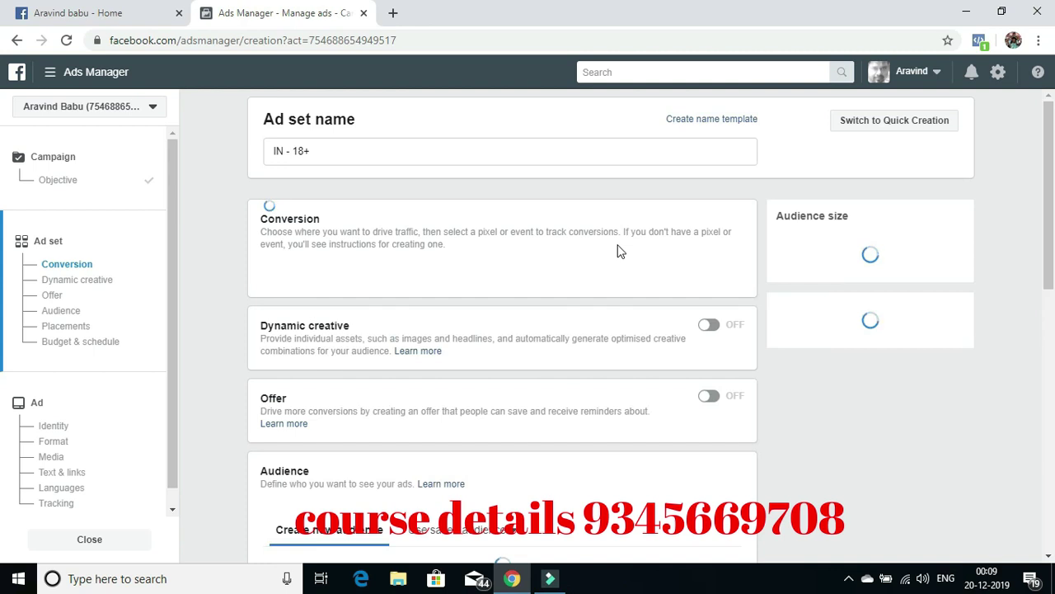
- Replace the default ad set name with "fbm ads 1"
click(320, 152)
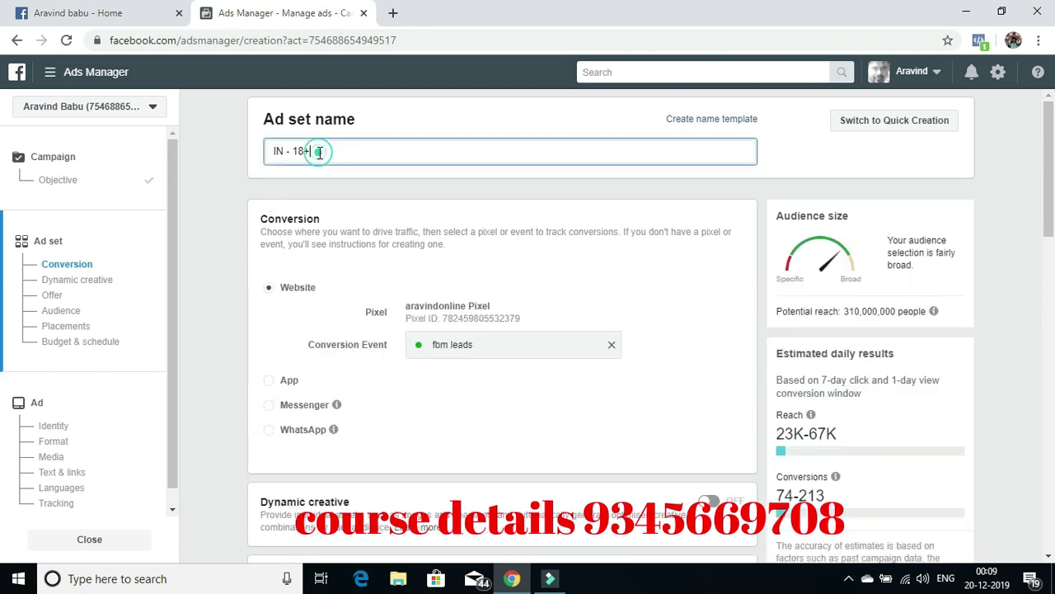
key(BackSpace)
key(BackSpace)
key(BackSpace)
key(BackSpace)
key(BackSpace)
key(BackSpace)
key(BackSpace)
text(fbm ads 1)
click(210, 279)
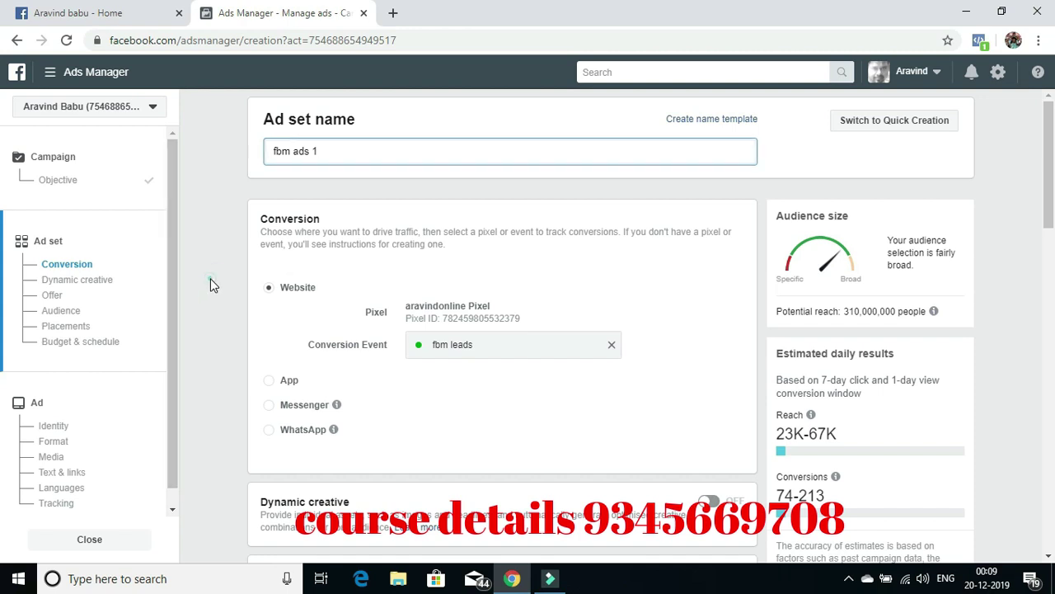
- Clear the website conversion event and choose the active "fbm leads" event for it
scroll(226, 296, down, 1)
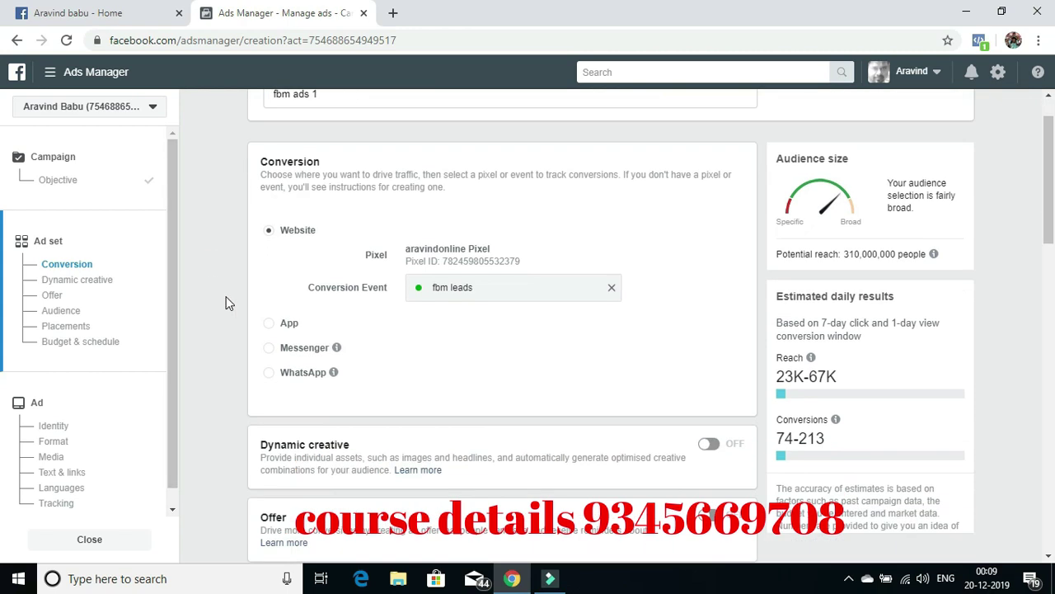
scroll(221, 290, up, 1)
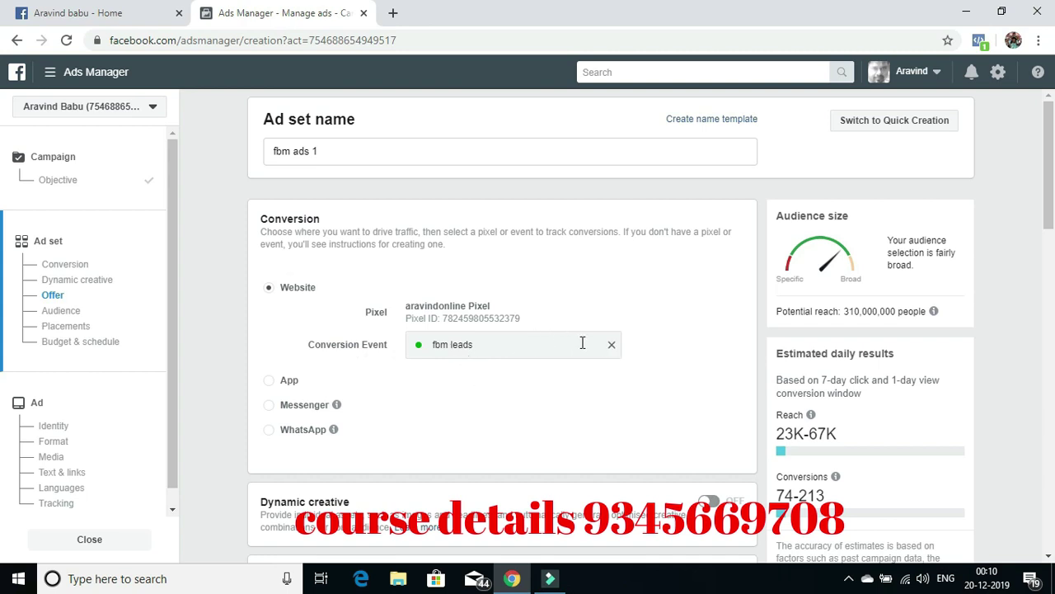
click(611, 344)
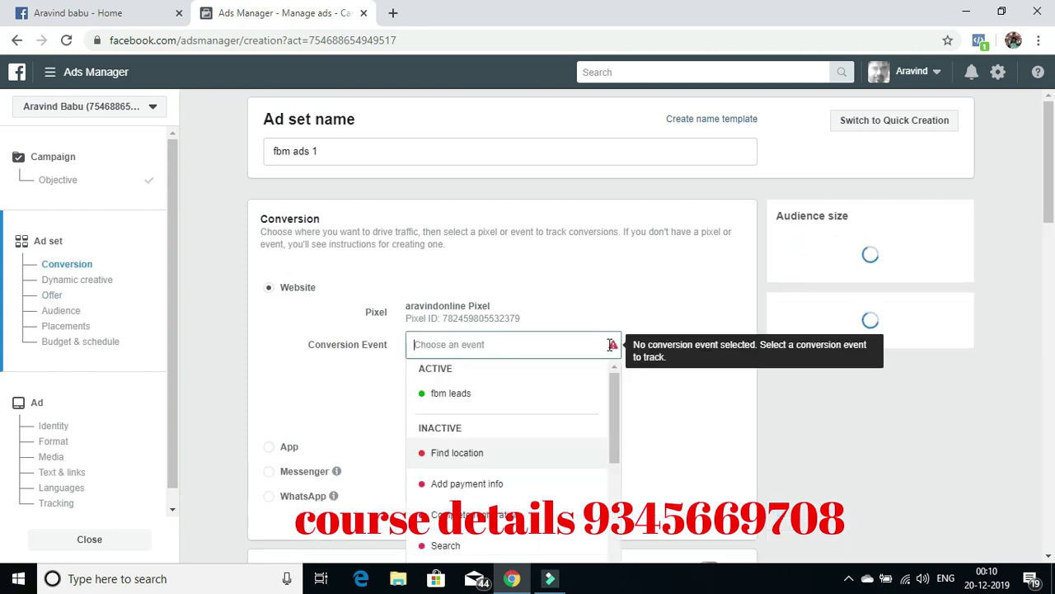
click(520, 395)
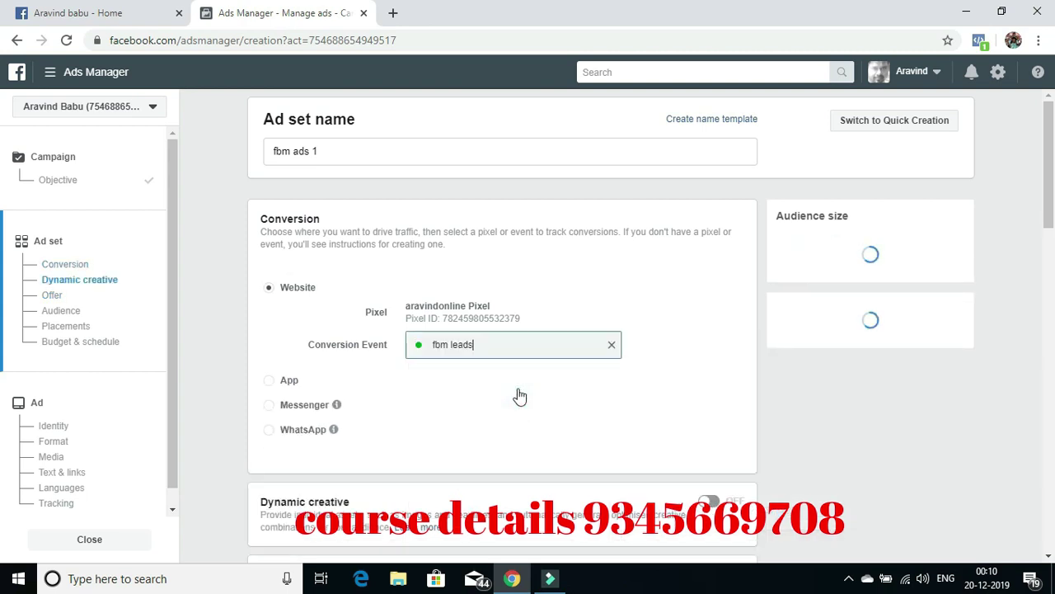
scroll(651, 272, down, 1)
click(649, 284)
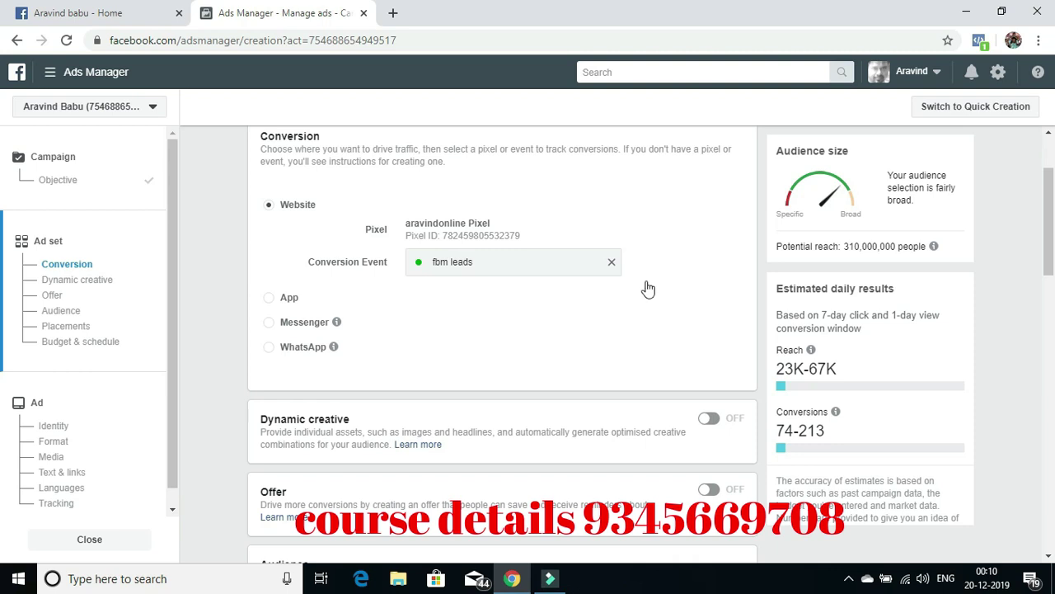
scroll(647, 287, up, 1)
- Set the new audience's age range to 19–60
scroll(645, 280, down, 3)
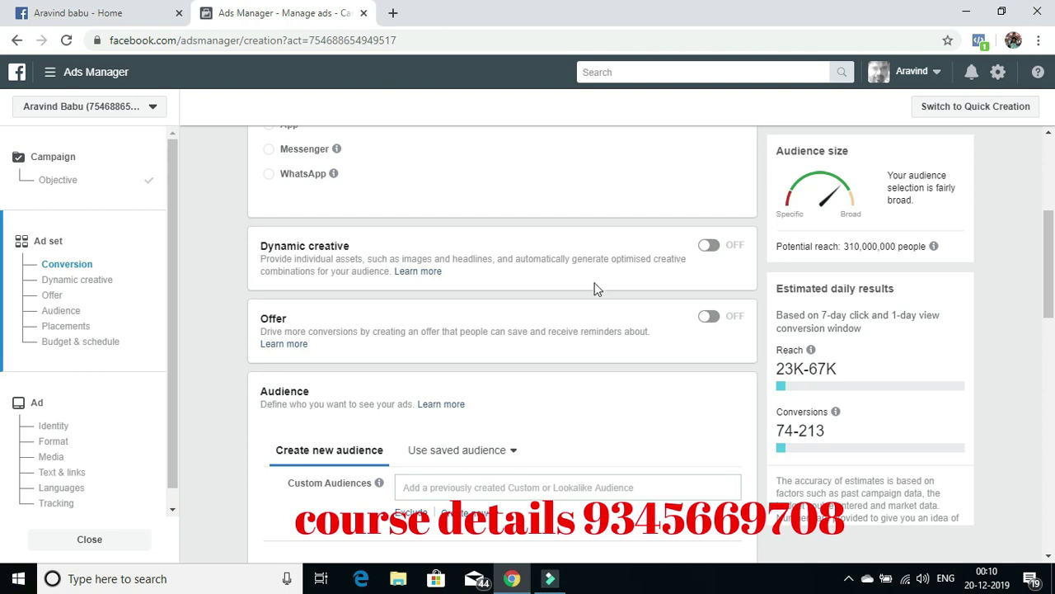
scroll(536, 317, down, 4)
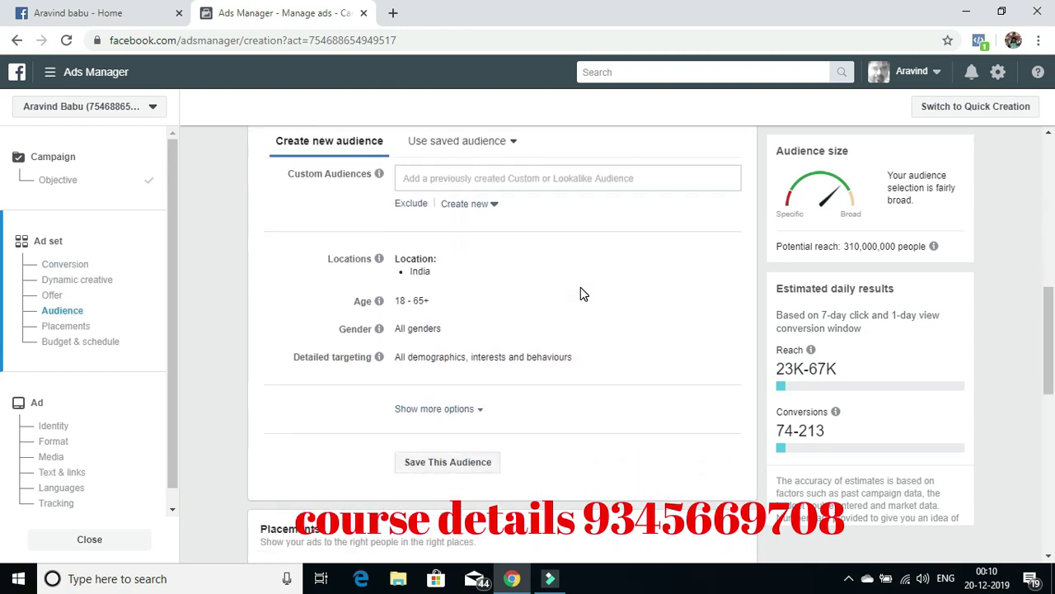
mouse_move(378, 175)
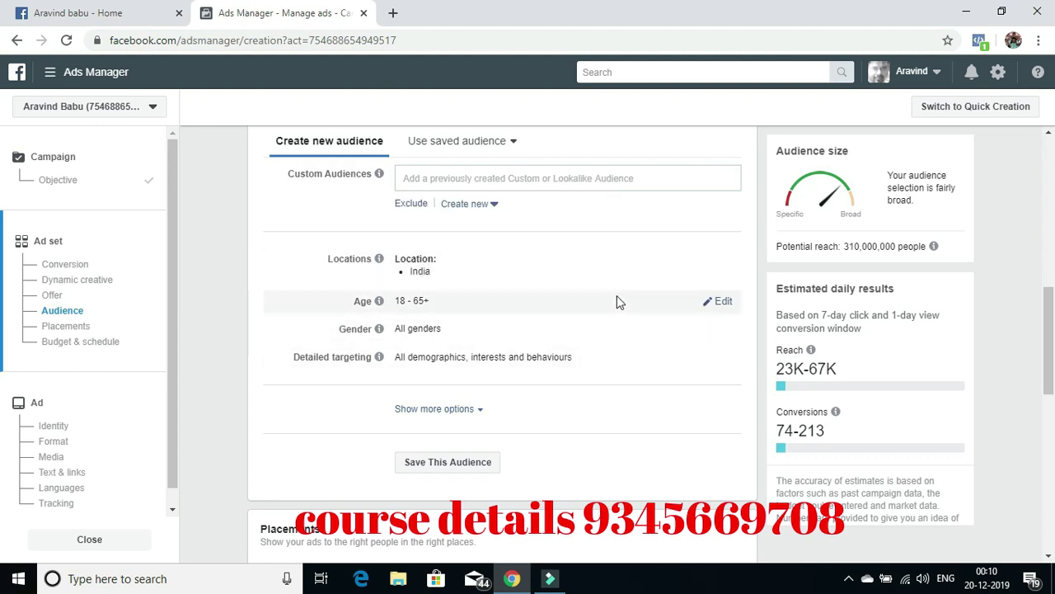
click(723, 302)
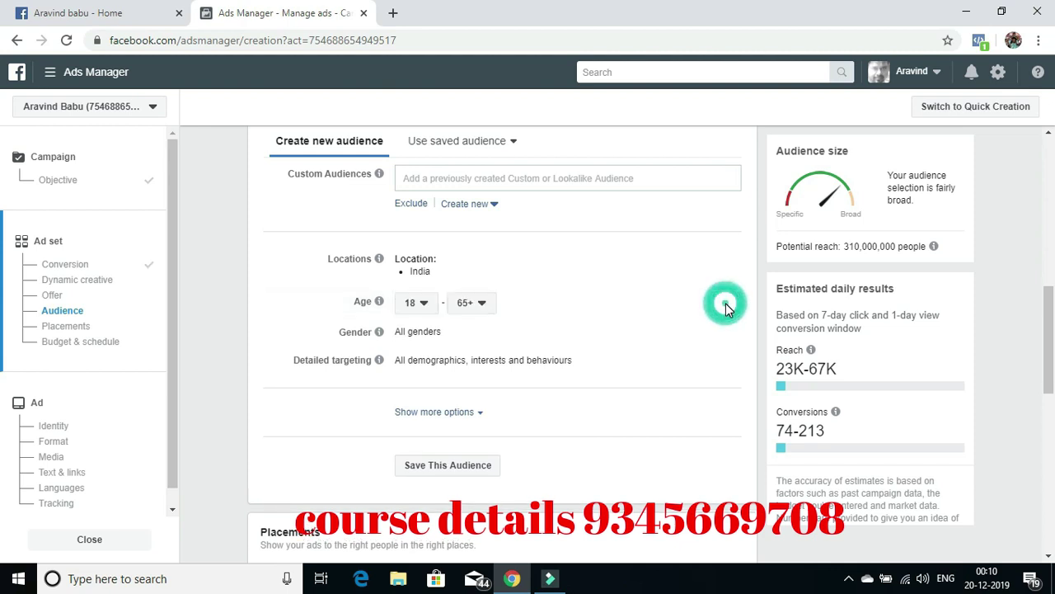
click(419, 303)
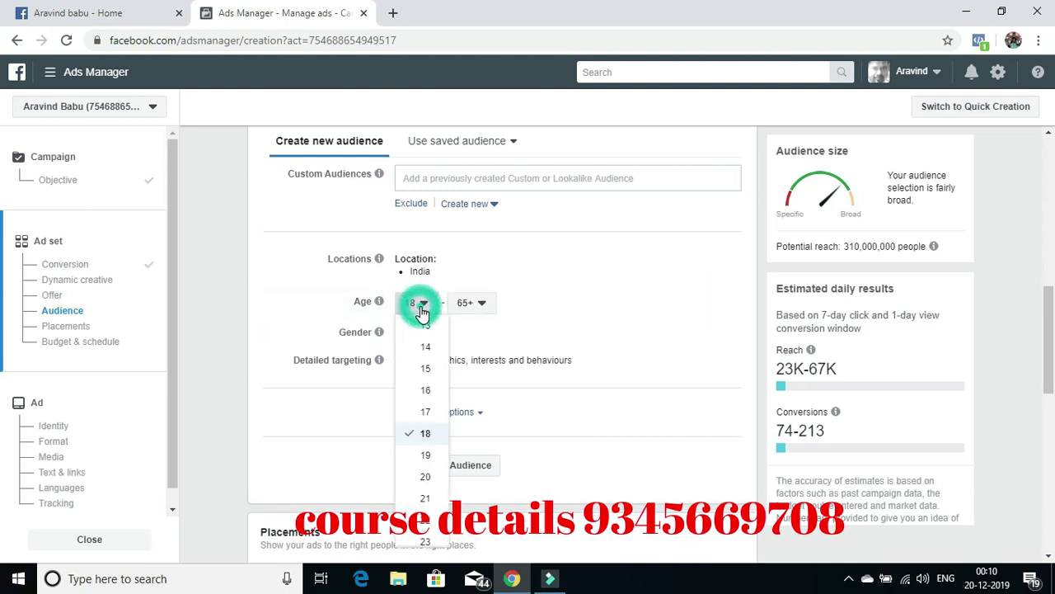
click(429, 457)
click(485, 306)
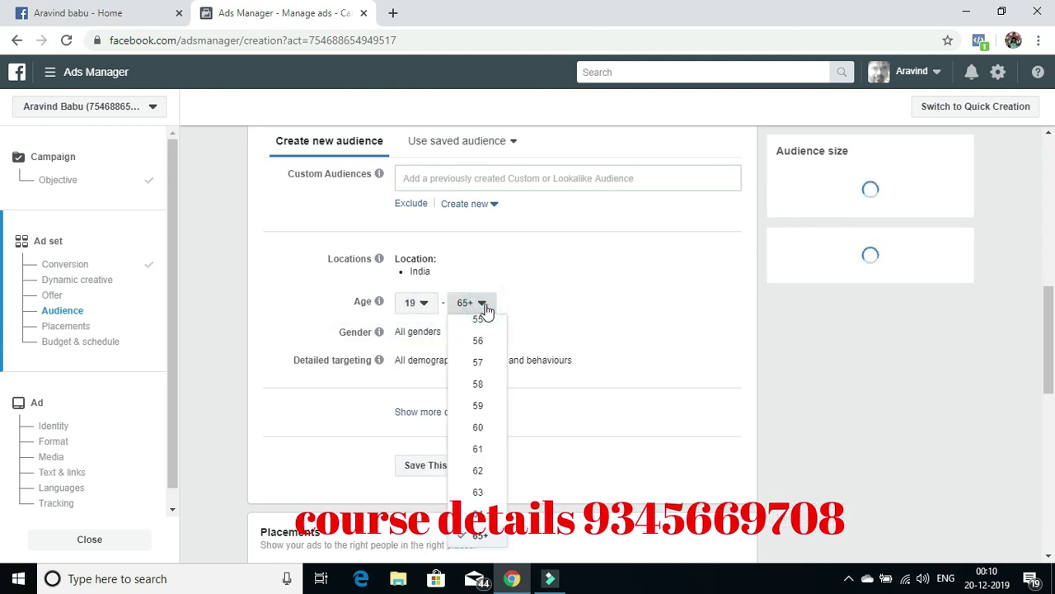
click(485, 425)
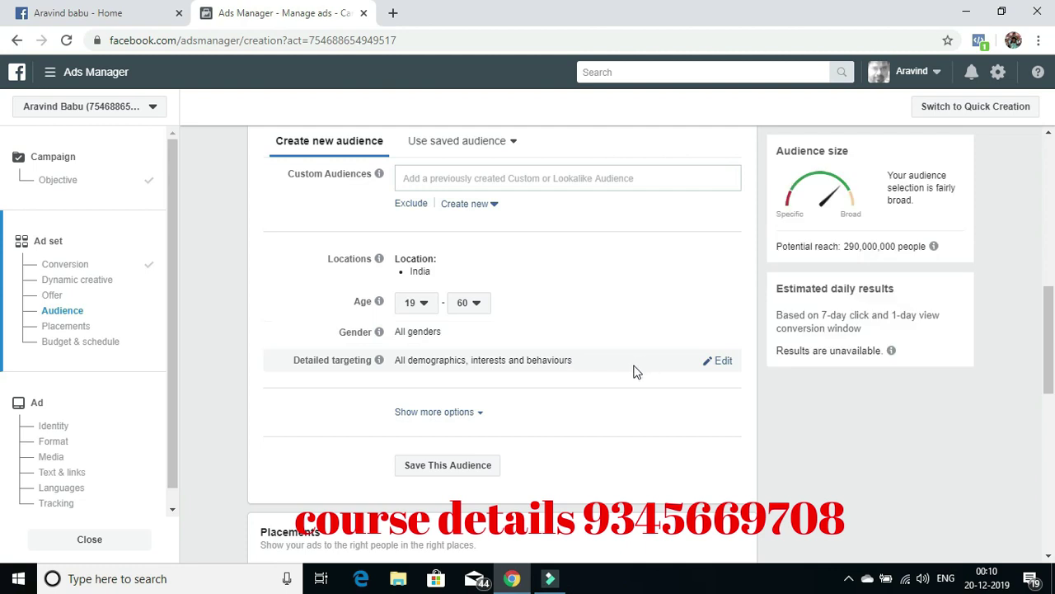
- Edit the audience's detailed targeting to include people who match the "Digital marketing" interest
click(409, 361)
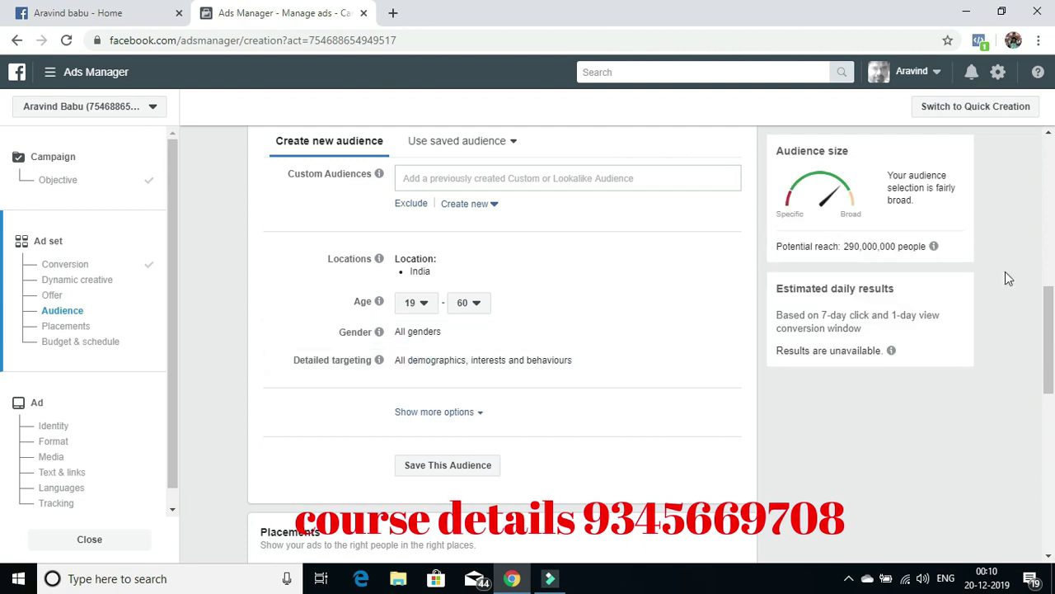
drag(1051, 324, 1053, 153)
scroll(994, 207, down, 3)
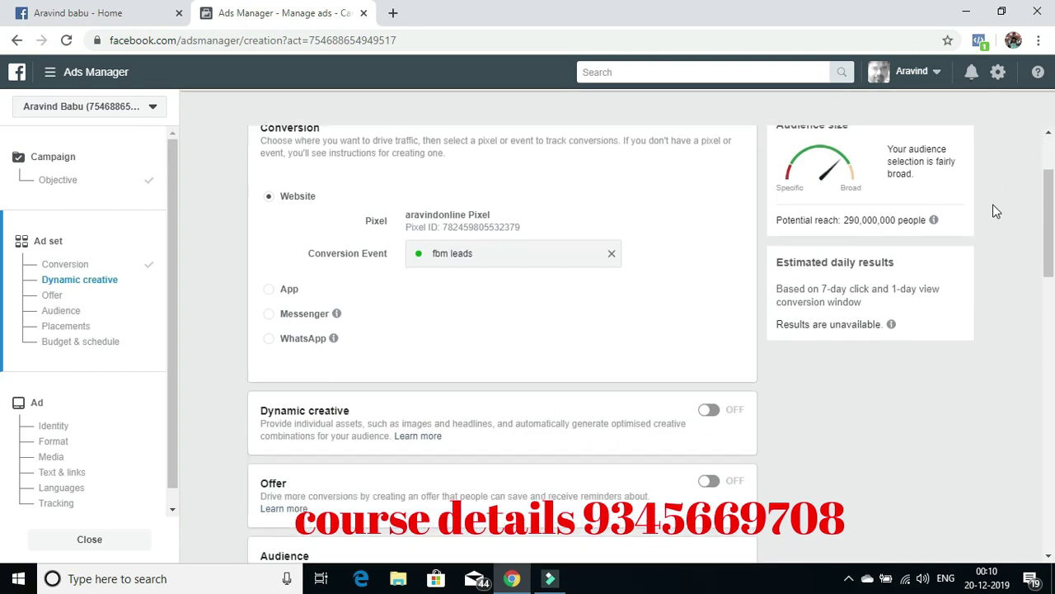
scroll(992, 207, down, 4)
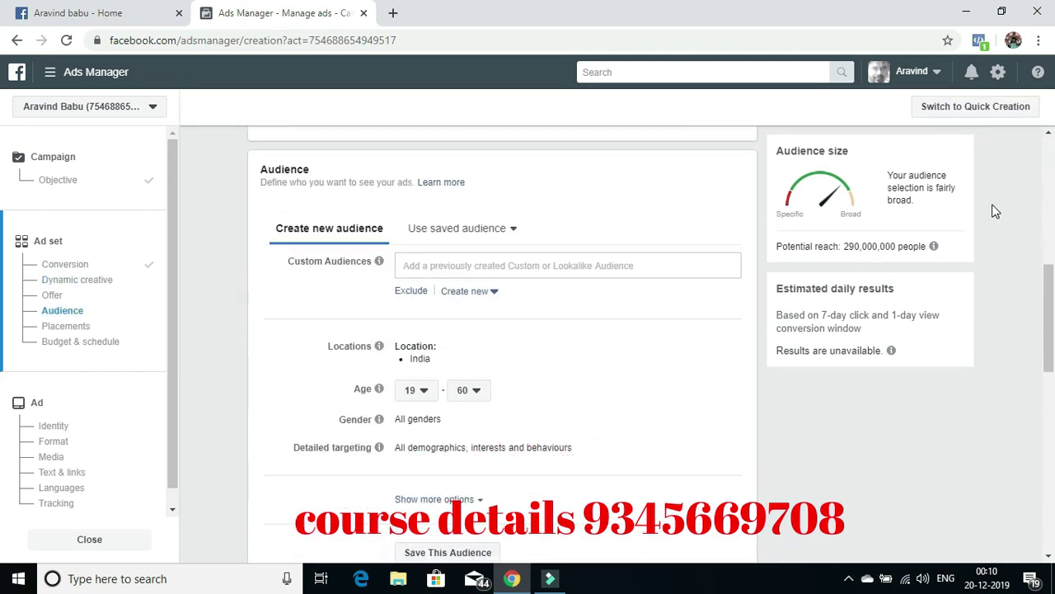
scroll(485, 310, down, 3)
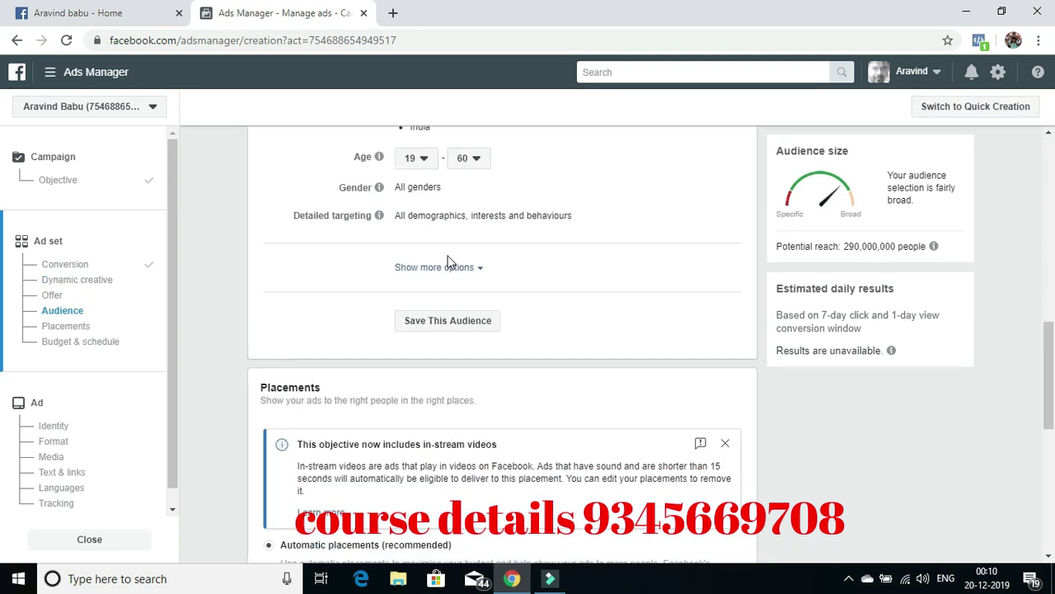
click(445, 221)
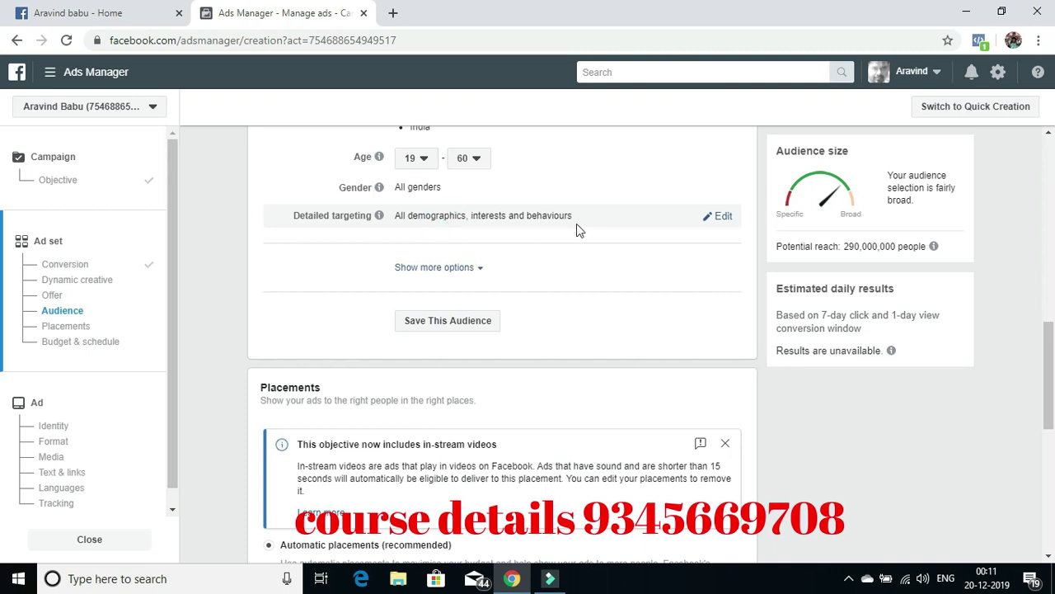
click(721, 218)
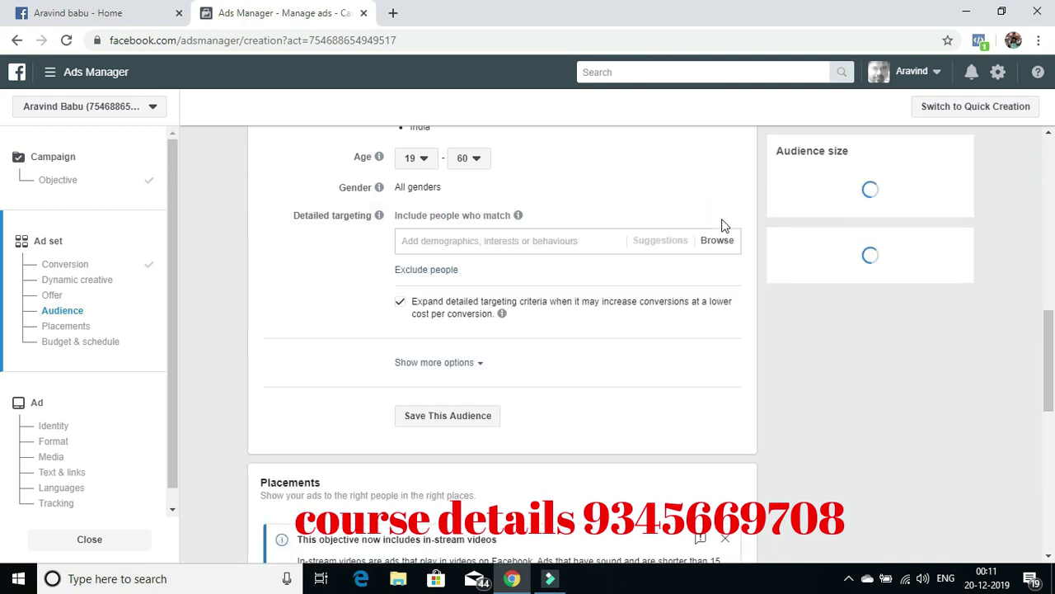
click(445, 240)
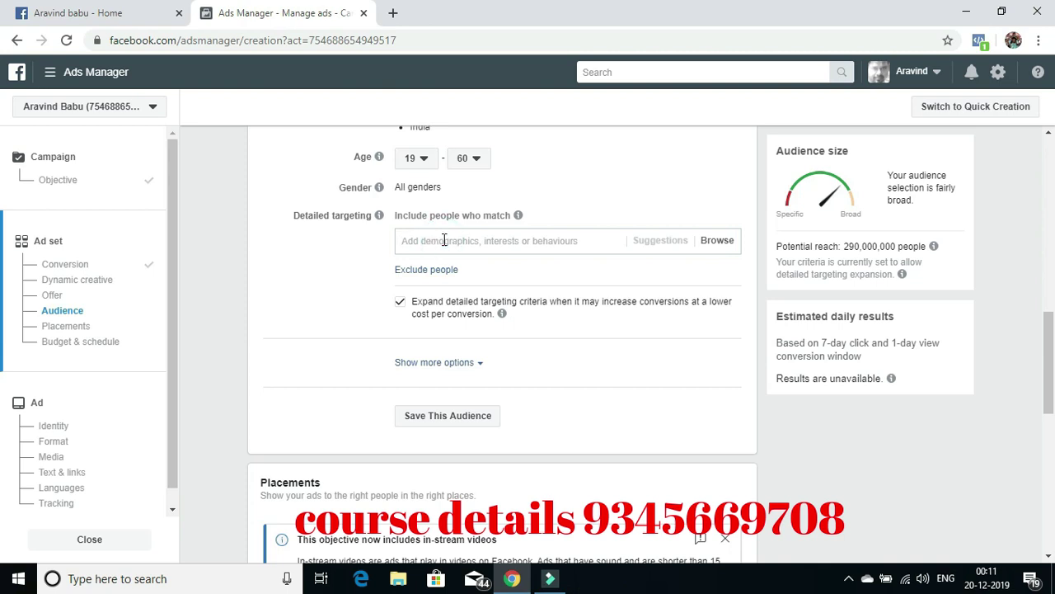
text(digi)
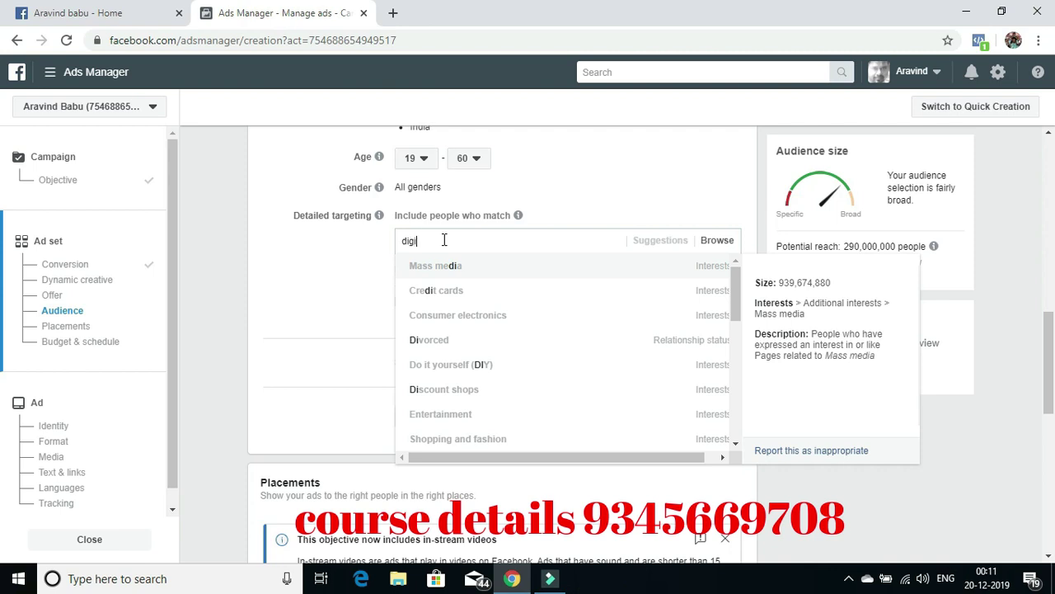
text(l ma)
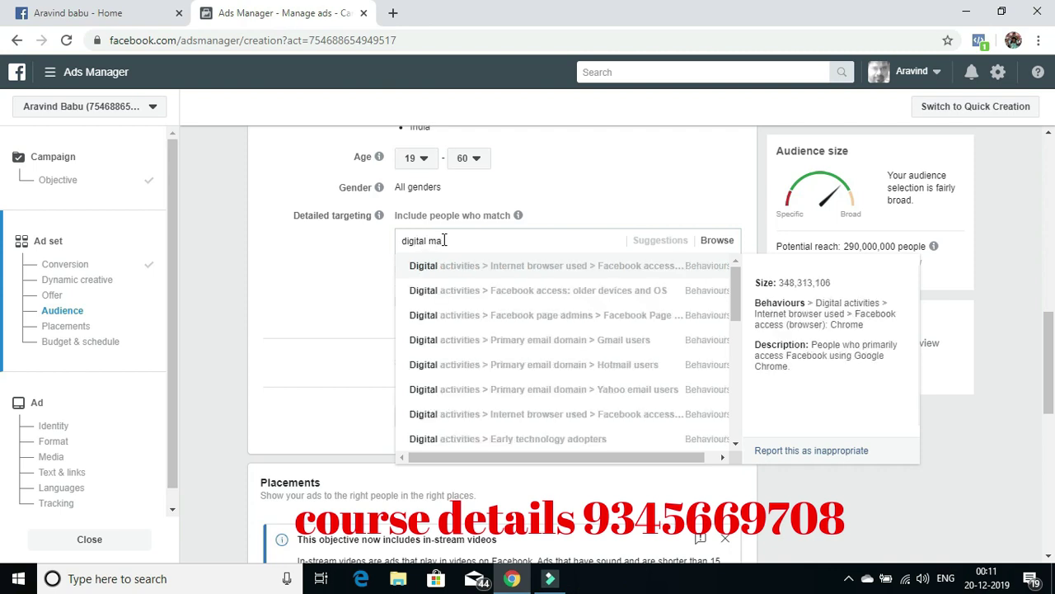
click(450, 316)
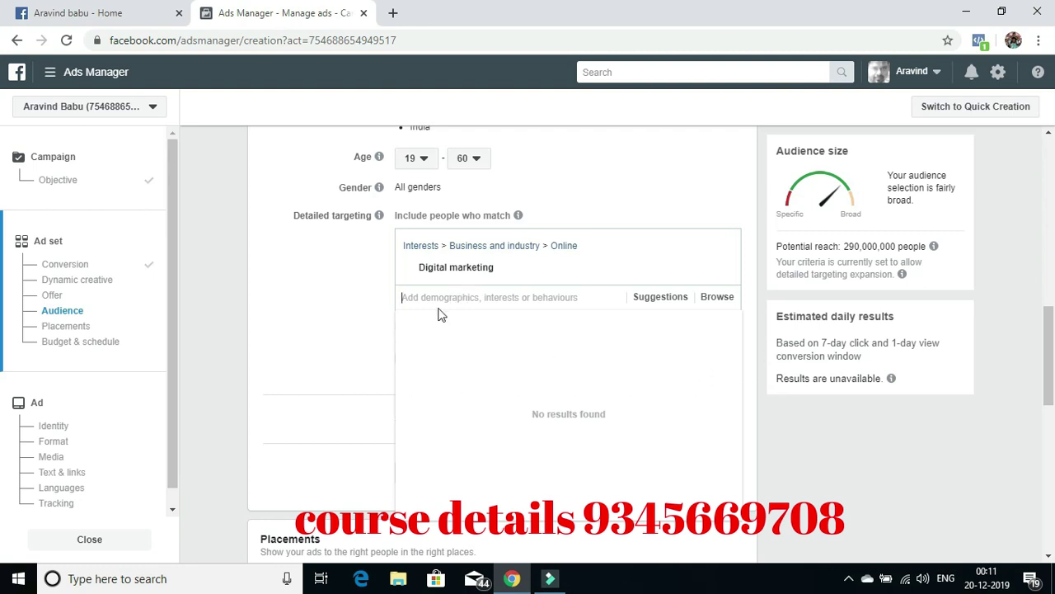
click(350, 324)
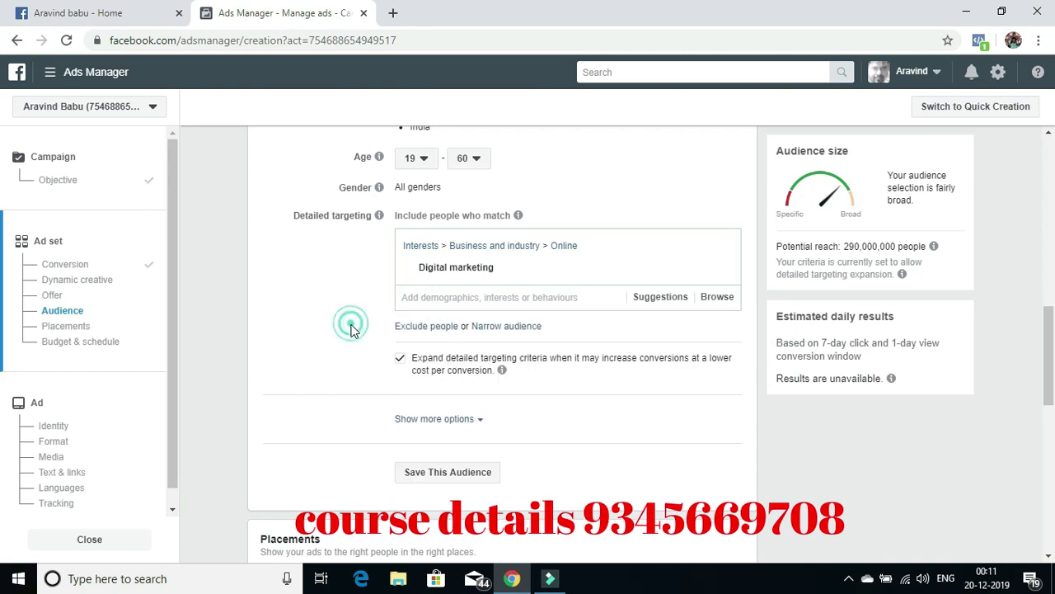
- Expand the additional audience options and review the language, connection, location, age and interest settings
scroll(352, 330, down, 1)
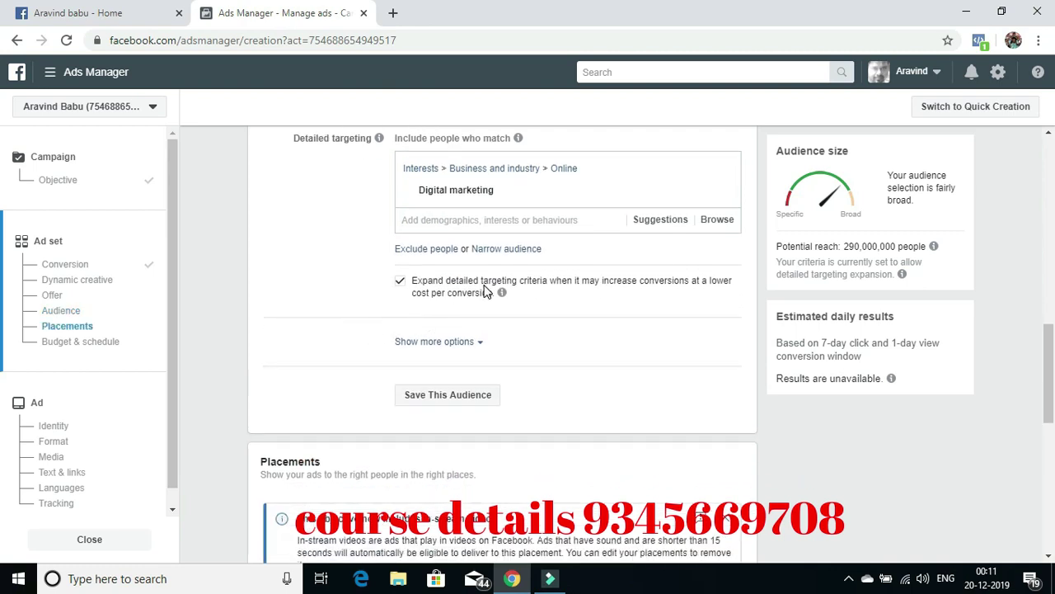
click(461, 341)
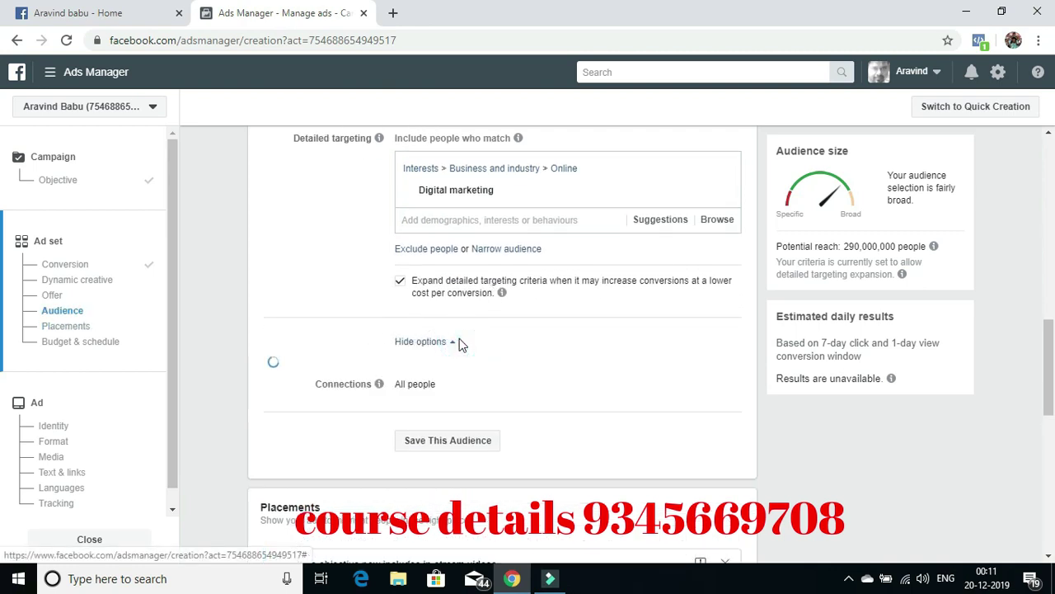
scroll(491, 321, down, 2)
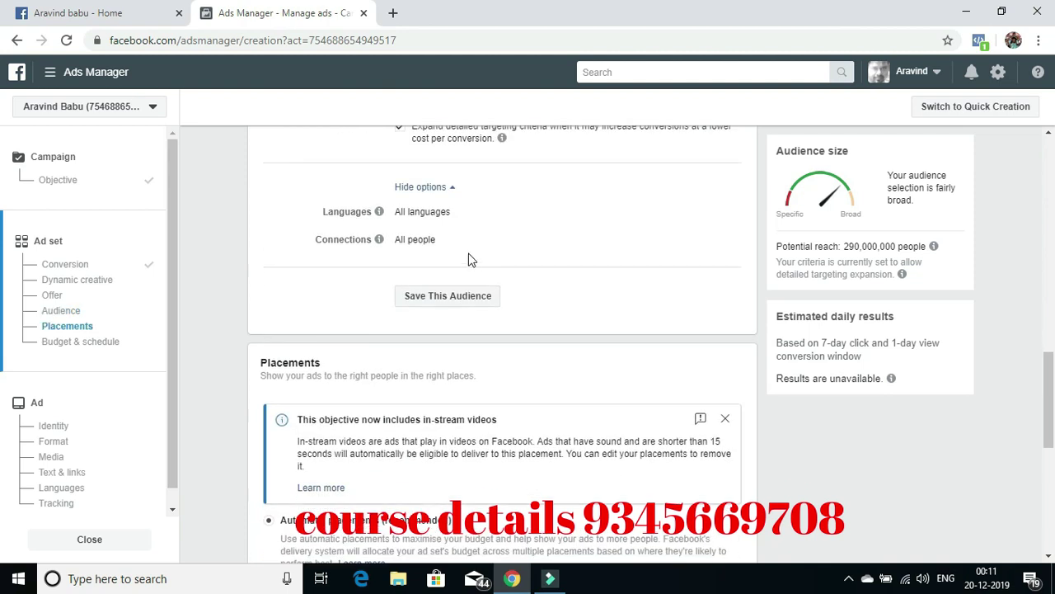
scroll(555, 323, up, 7)
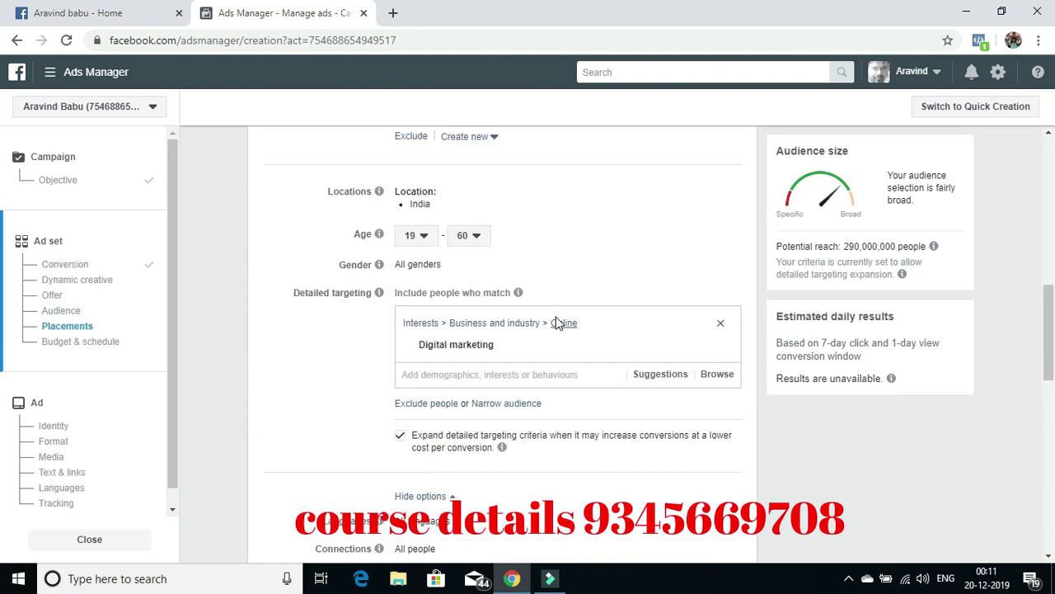
scroll(556, 323, down, 1)
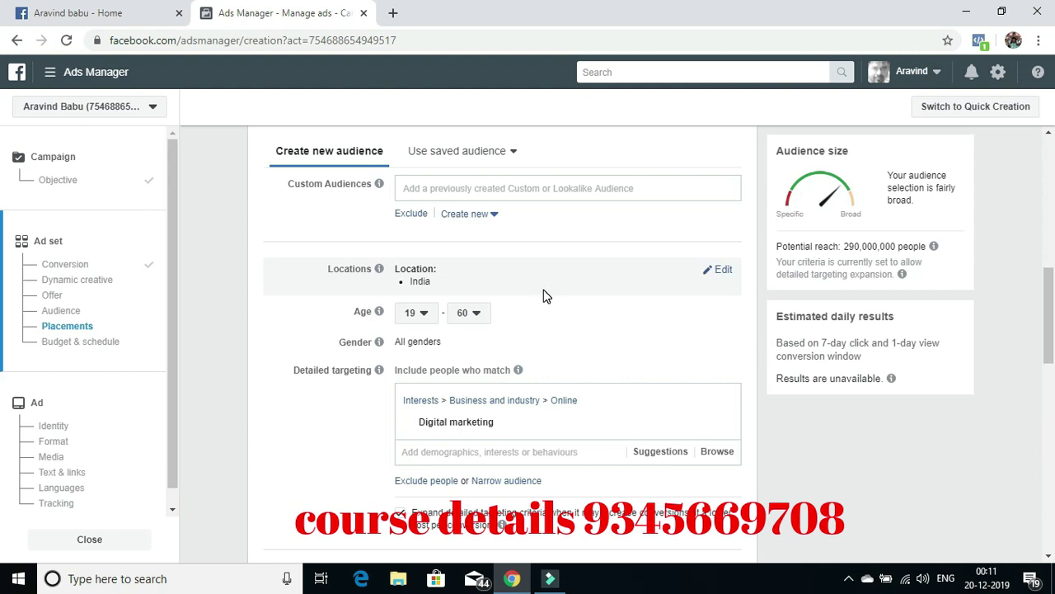
scroll(543, 295, down, 1)
scroll(544, 295, down, 4)
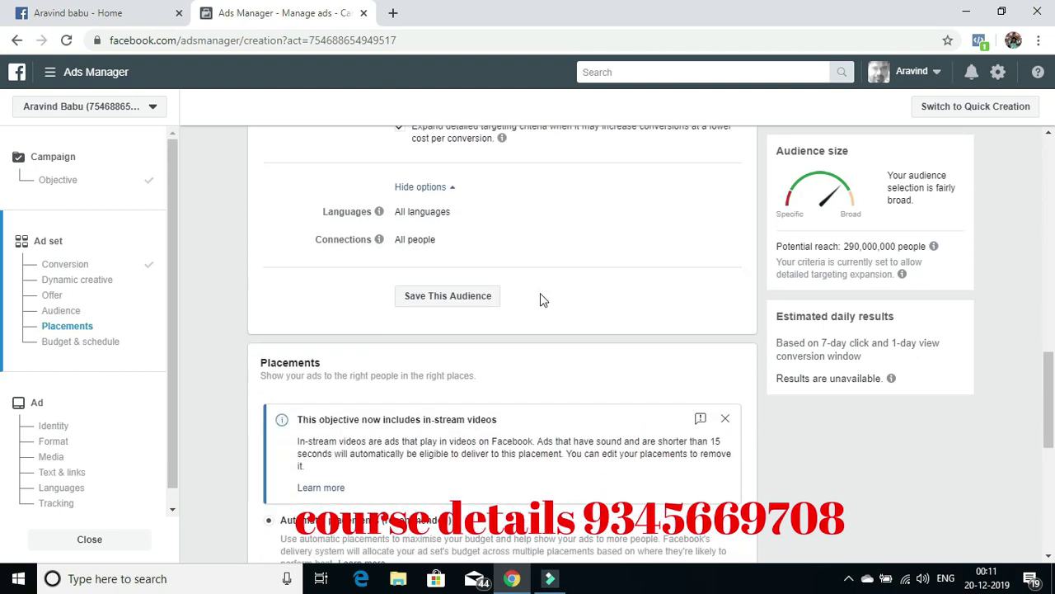
- Save the audience under the name "fbm ads" in place of the prefilled name
click(477, 305)
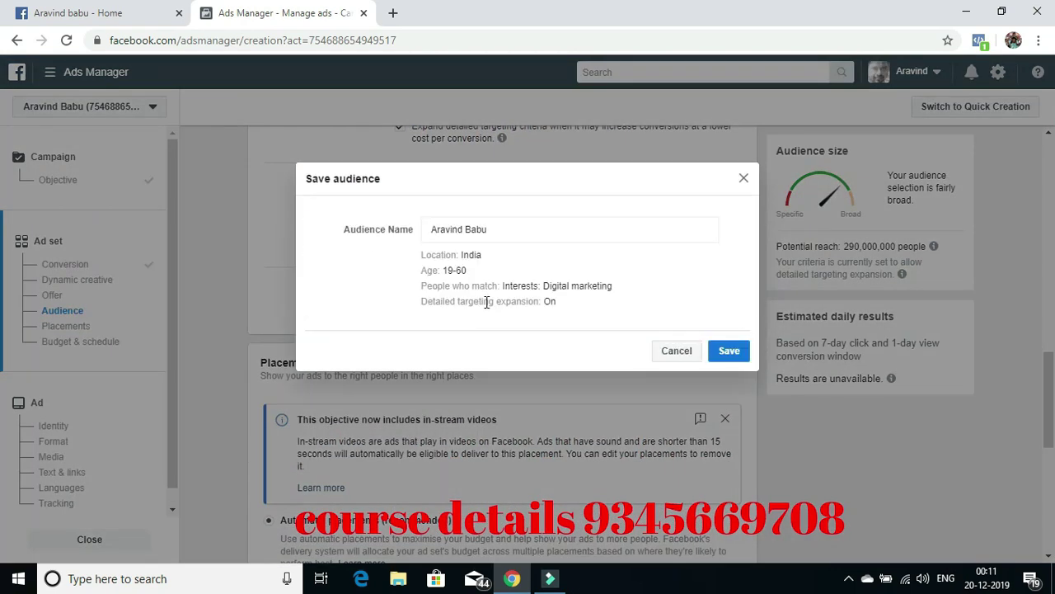
click(495, 229)
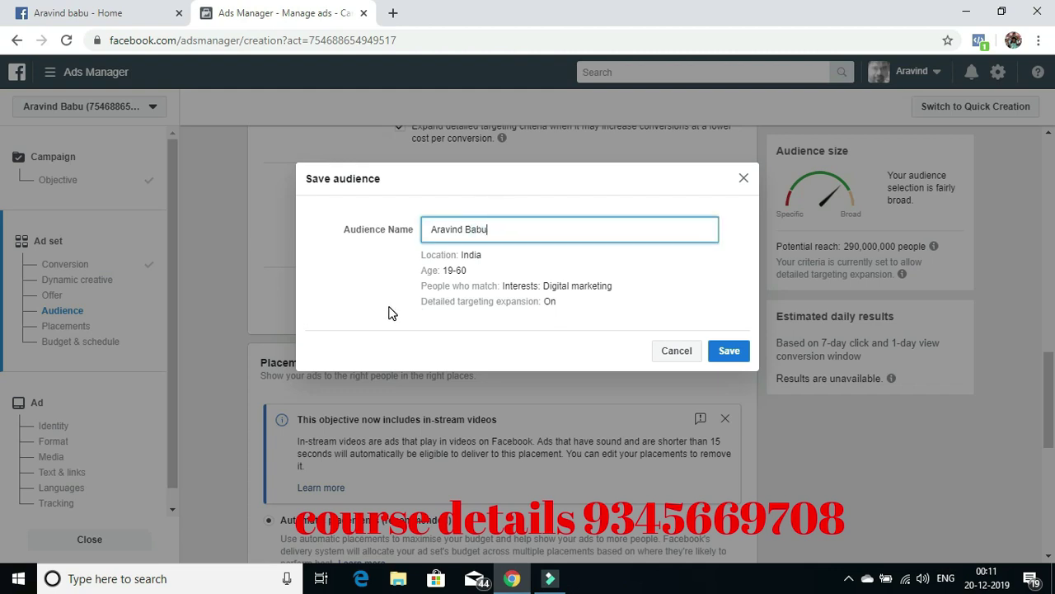
key(BackSpace)
key(BackSpace)
key(BackSpace)
key(BackSpace)
key(BackSpace)
key(BackSpace)
key(BackSpace)
key(BackSpace)
key(BackSpace)
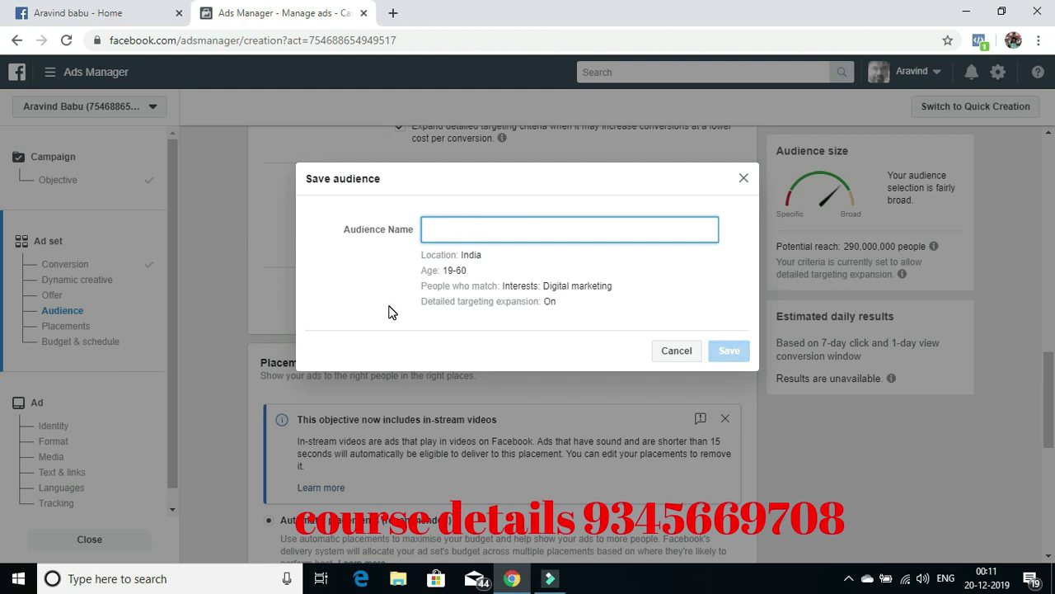
text(fbm ads)
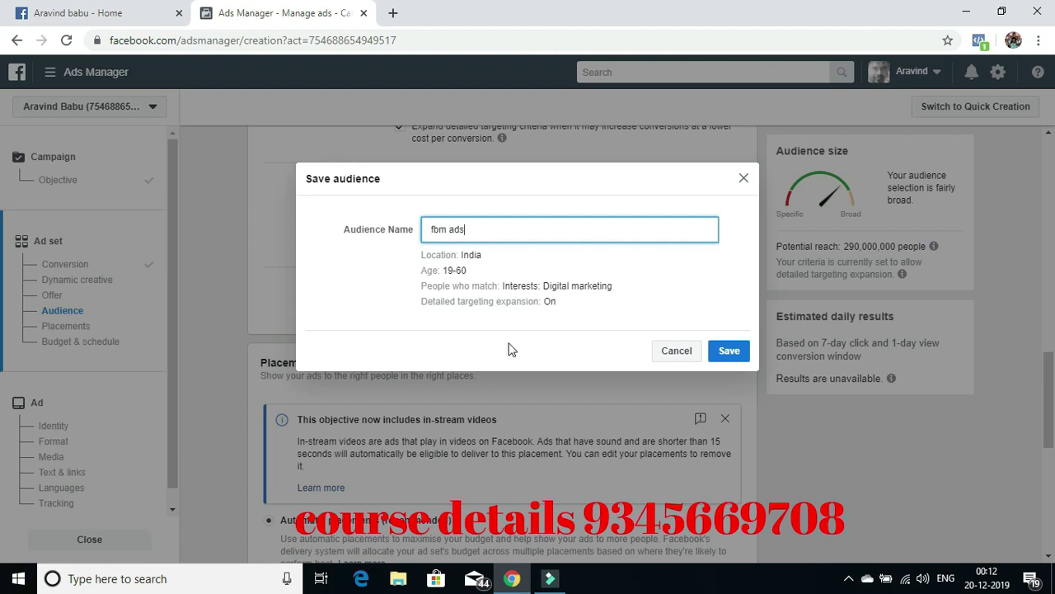
click(729, 350)
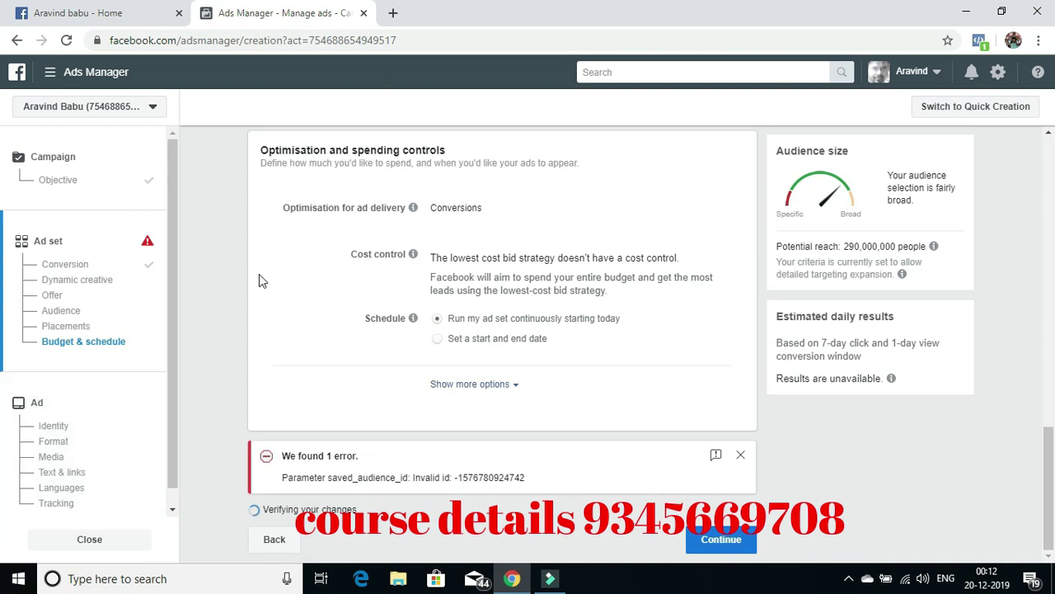
- Review the ad set's conversion, saved audience and placement settings, including the additional optimisation and spending options
scroll(278, 348, up, 10)
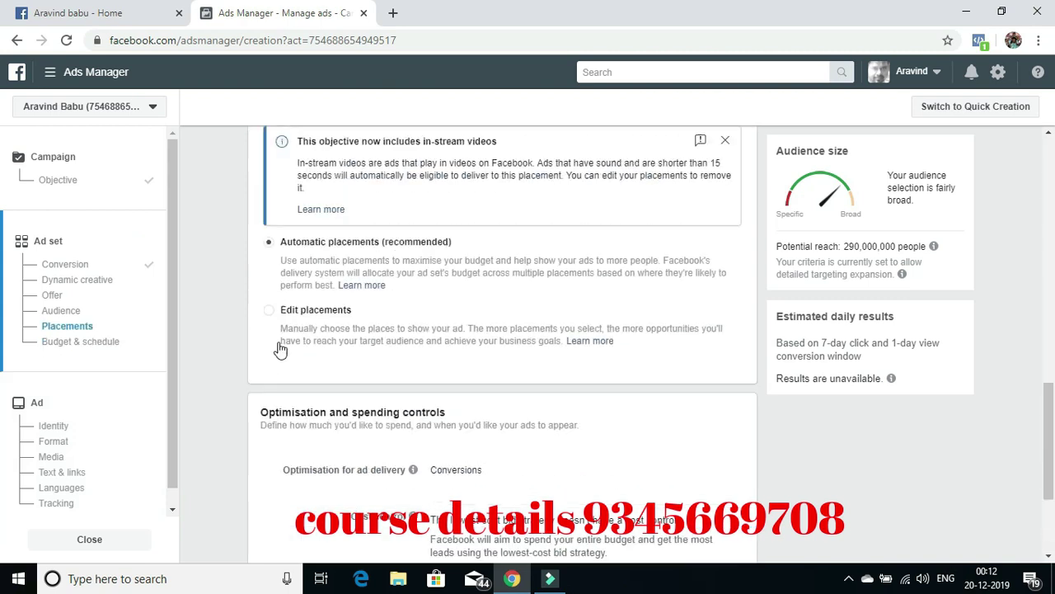
scroll(278, 348, up, 4)
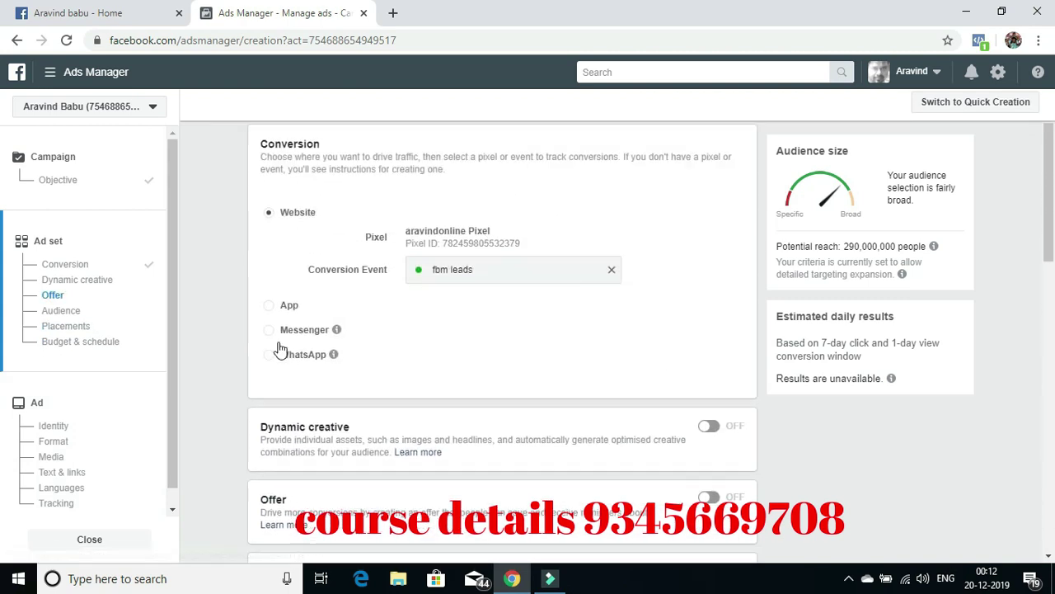
scroll(278, 348, down, 4)
scroll(278, 345, down, 9)
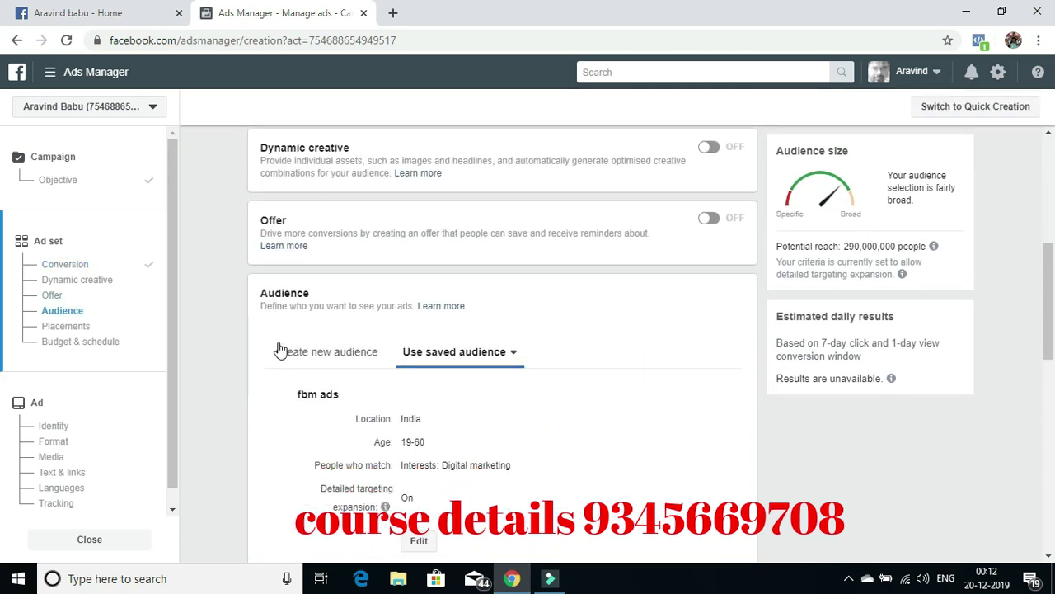
scroll(279, 348, up, 3)
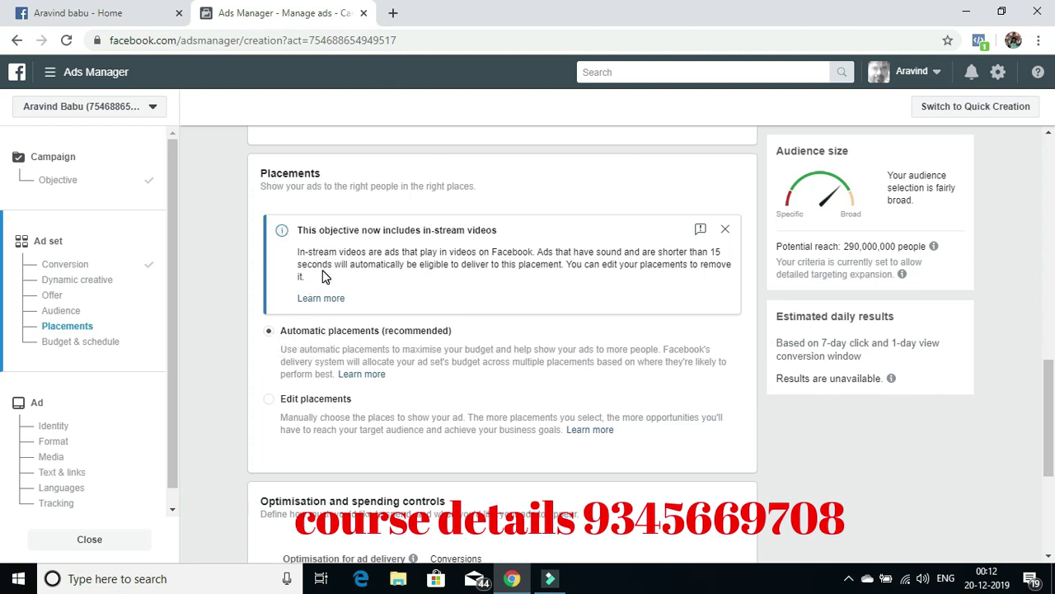
scroll(323, 276, down, 3)
scroll(326, 261, down, 1)
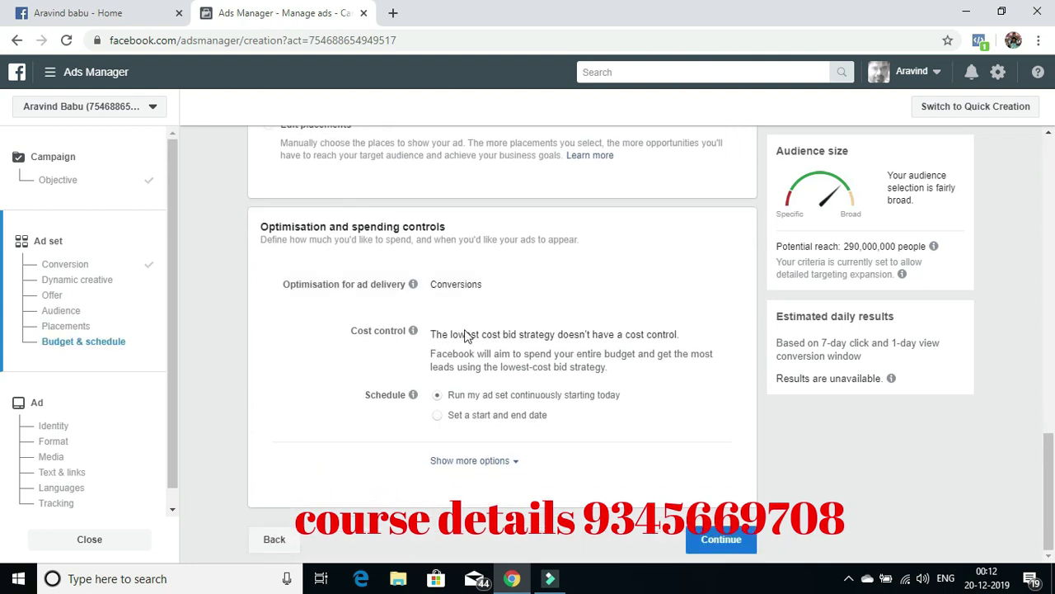
click(488, 461)
scroll(569, 371, down, 2)
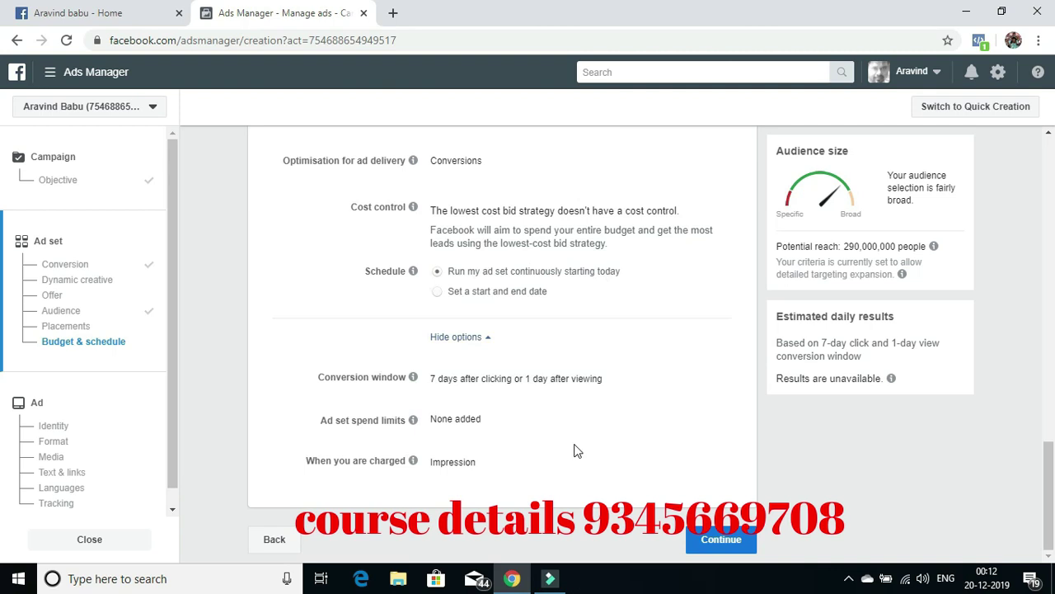
- Continue to the ad settings and choose the first listed personal Facebook Page as the ad's identity
click(731, 544)
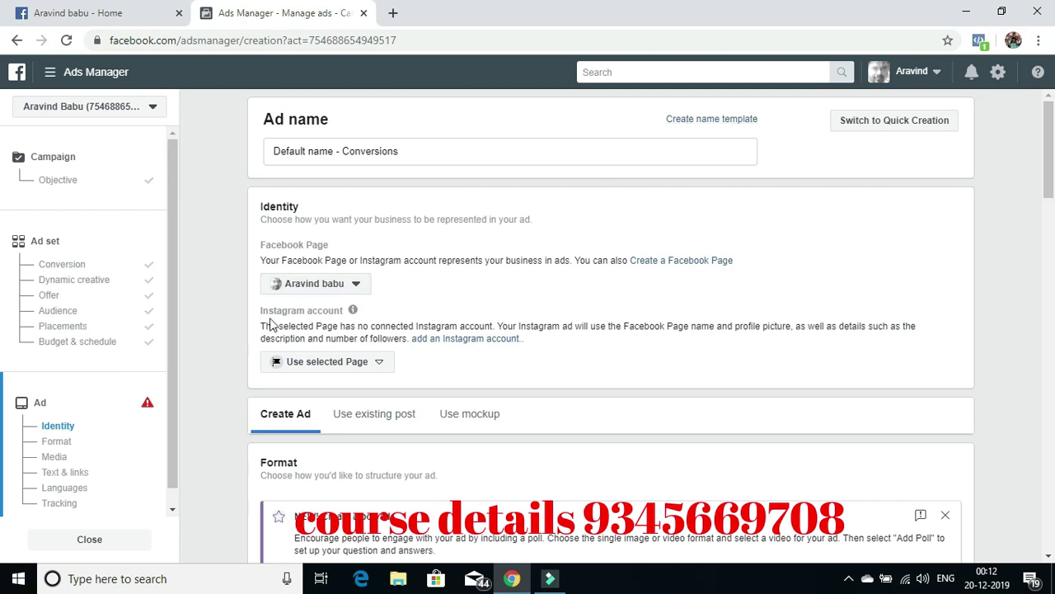
click(357, 286)
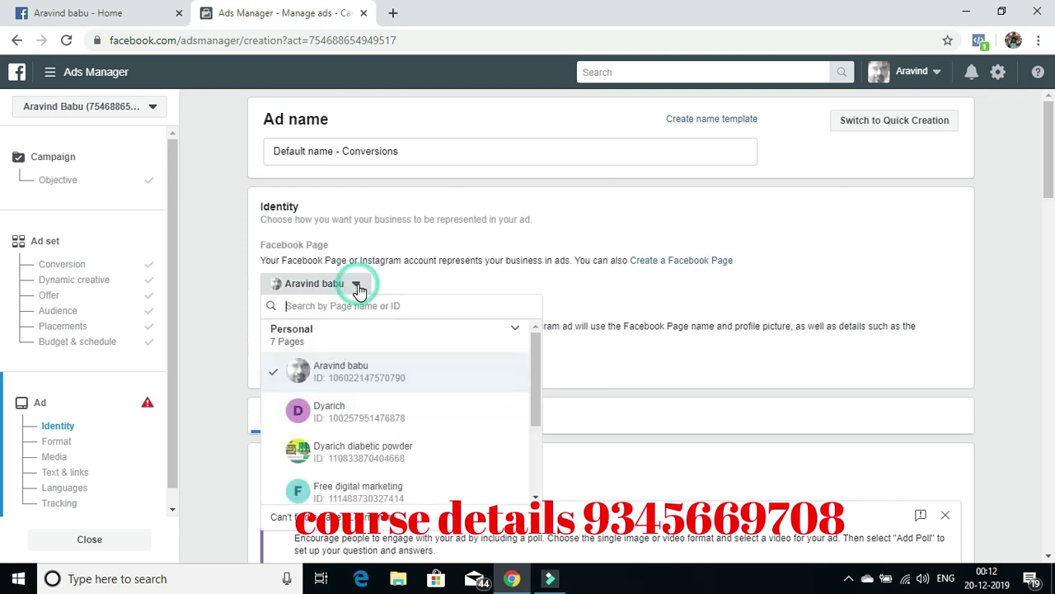
click(347, 377)
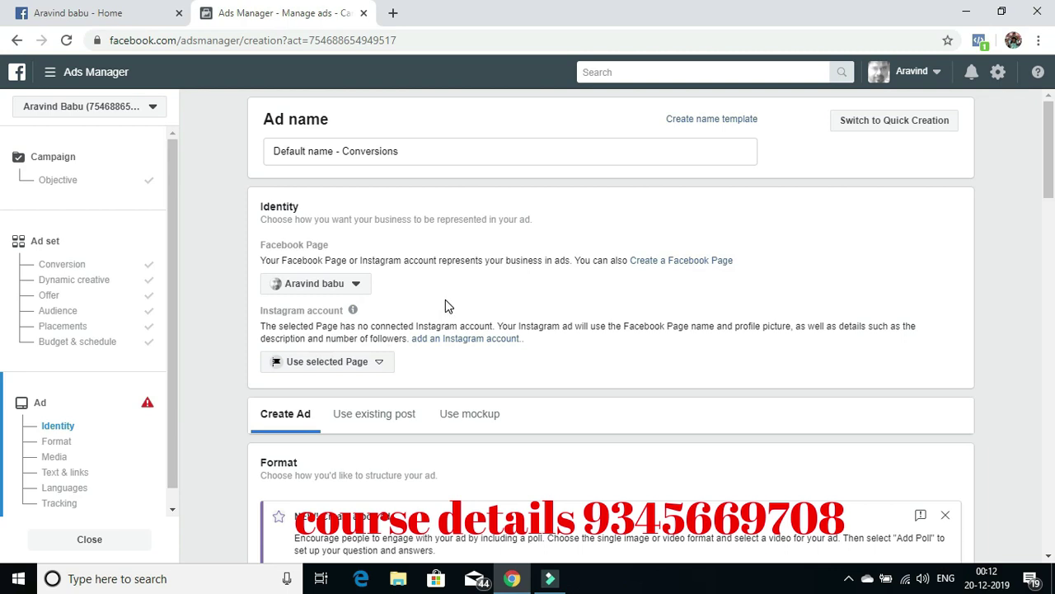
- Examine the ad's format, Instant Experience and media options along with its identity settings
scroll(465, 278, down, 1)
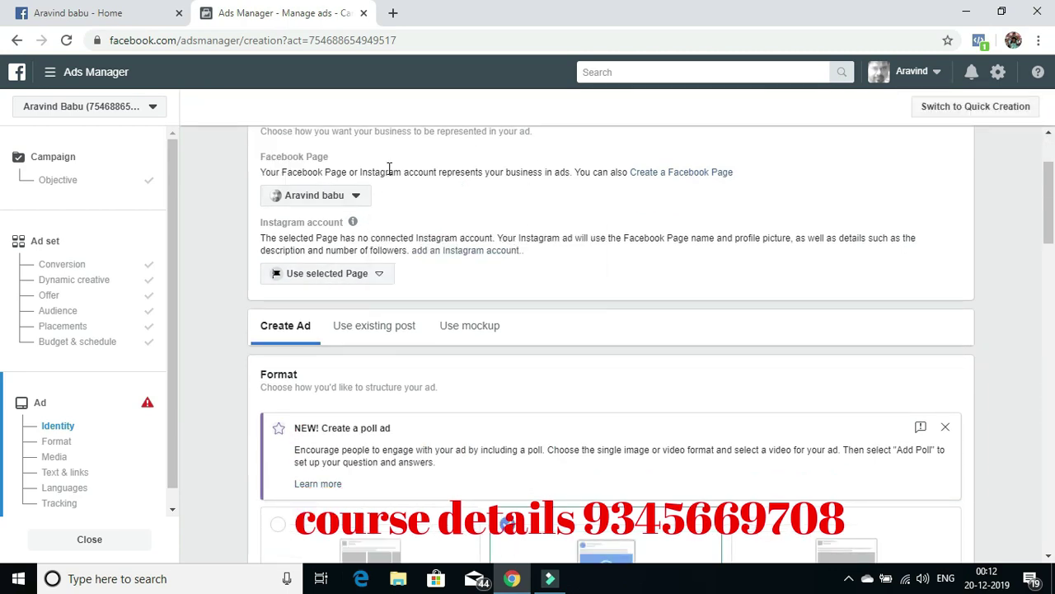
scroll(410, 199, down, 7)
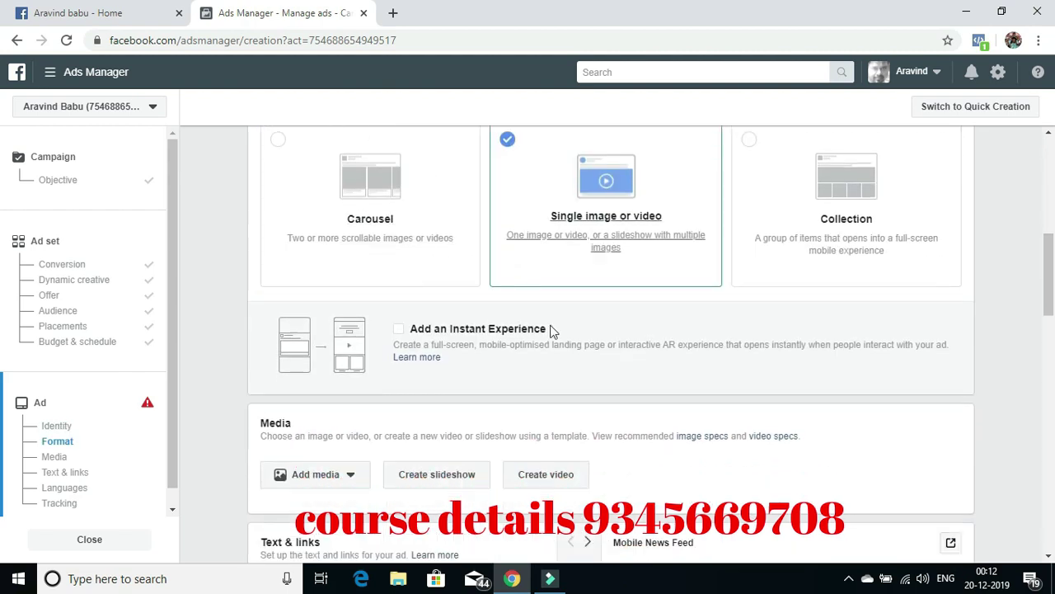
click(687, 368)
scroll(596, 299, up, 6)
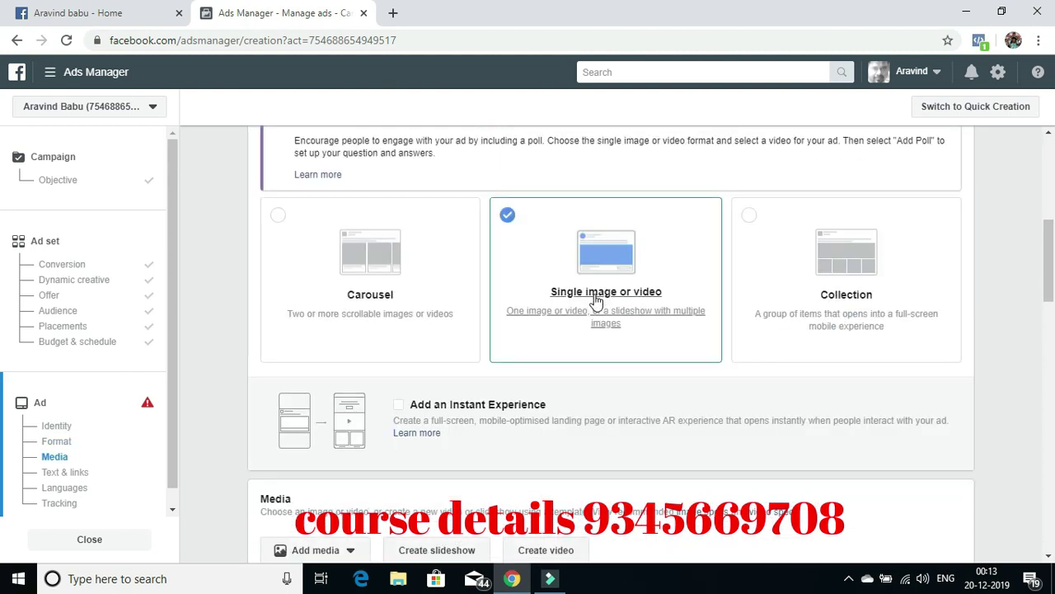
scroll(226, 263, up, 4)
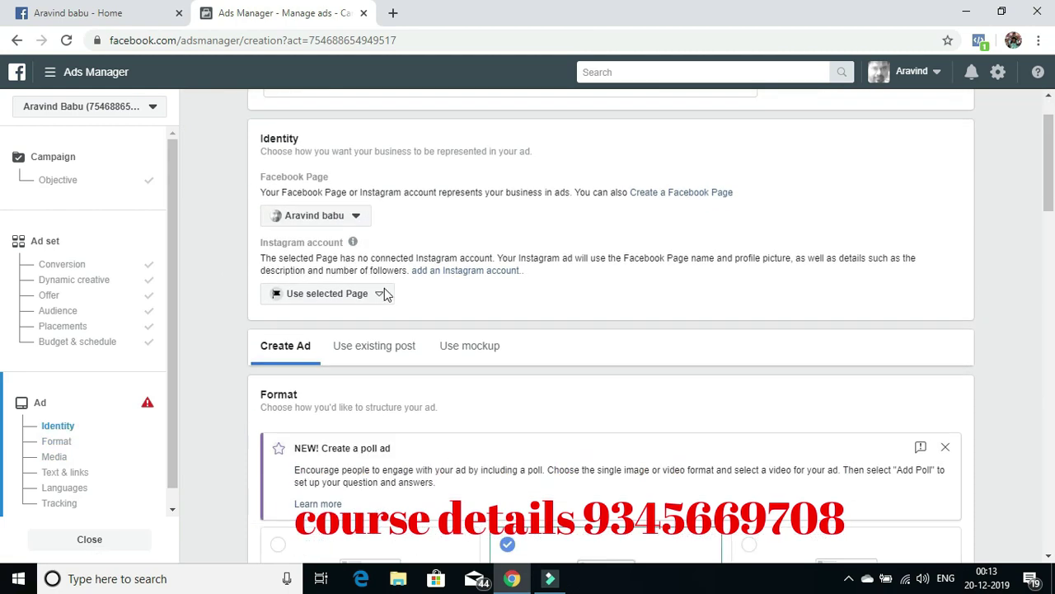
- Examine the ad's single image or video format, Instant Experience option, media choices and text and link fields
scroll(379, 288, down, 3)
scroll(369, 297, down, 3)
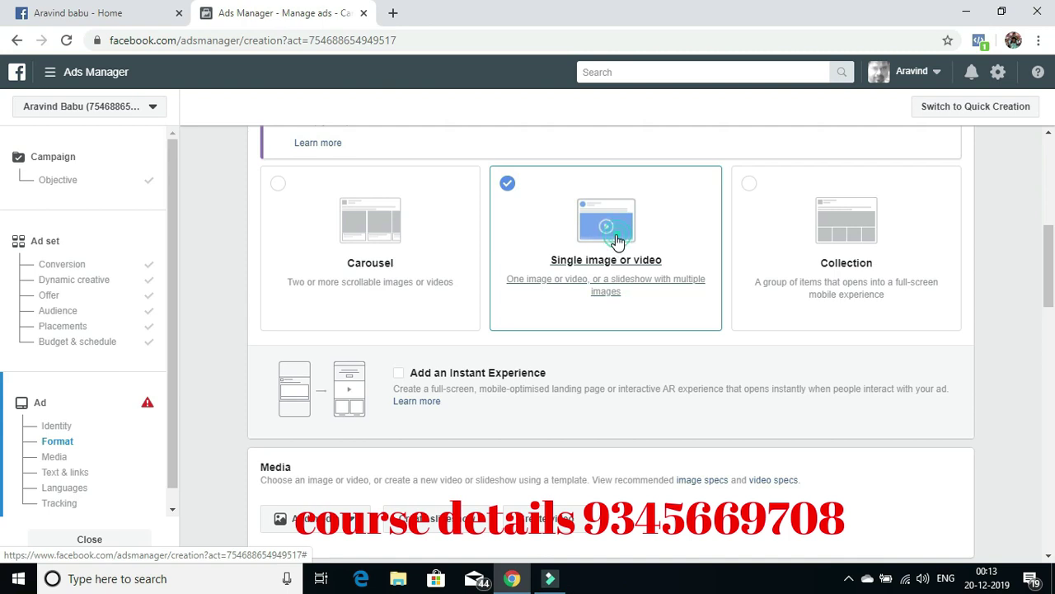
scroll(553, 254, down, 3)
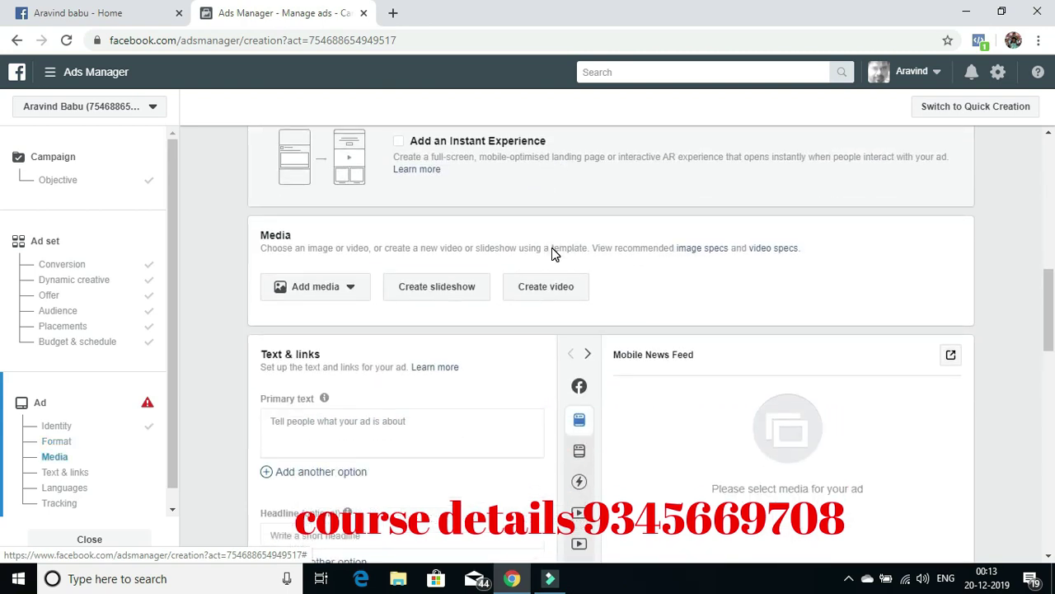
scroll(552, 248, down, 3)
scroll(557, 241, up, 4)
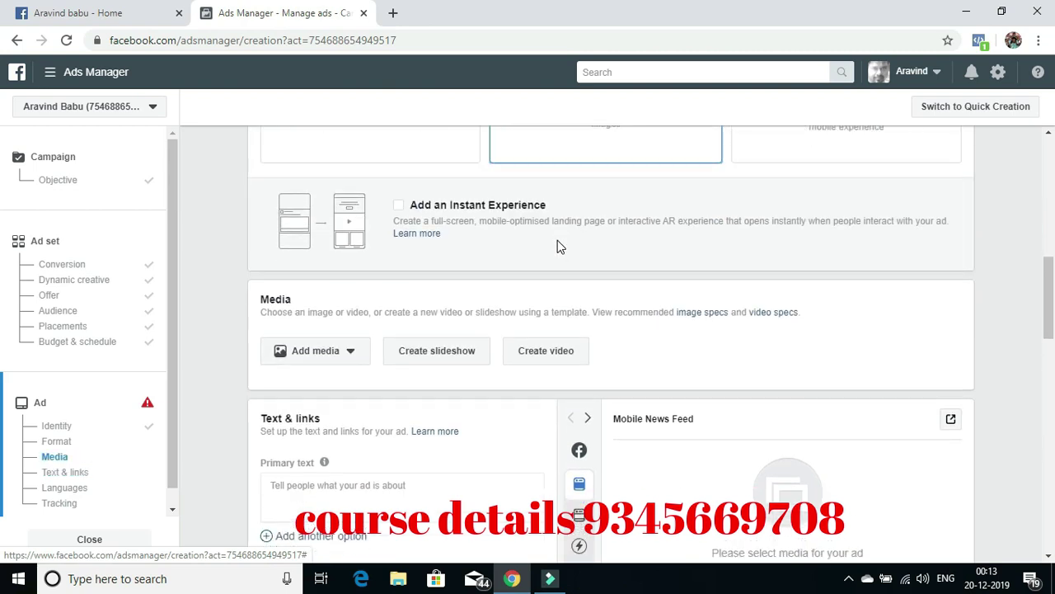
scroll(558, 243, down, 3)
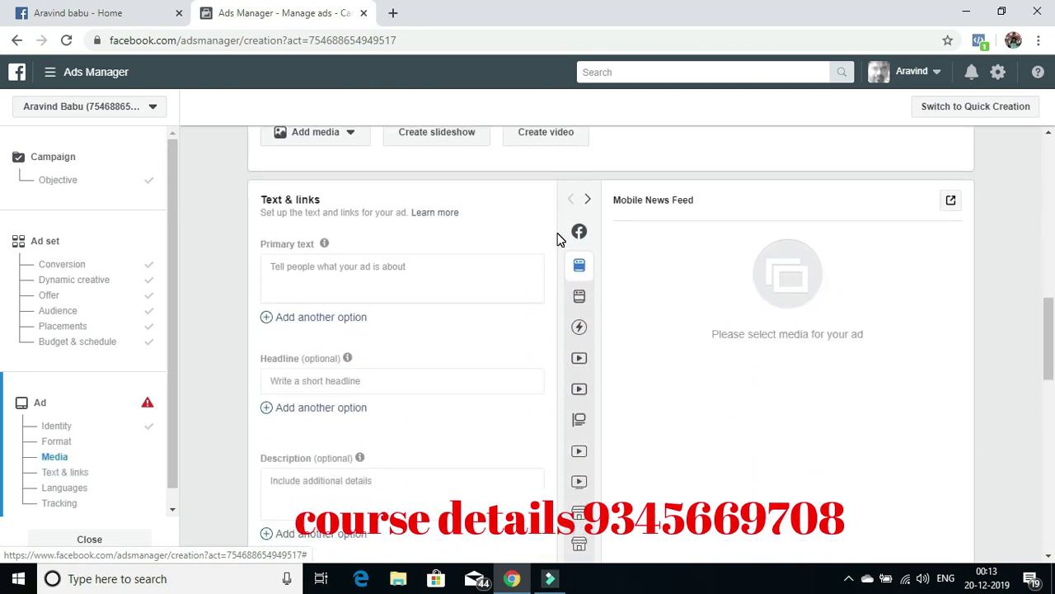
scroll(558, 240, up, 5)
scroll(557, 240, down, 2)
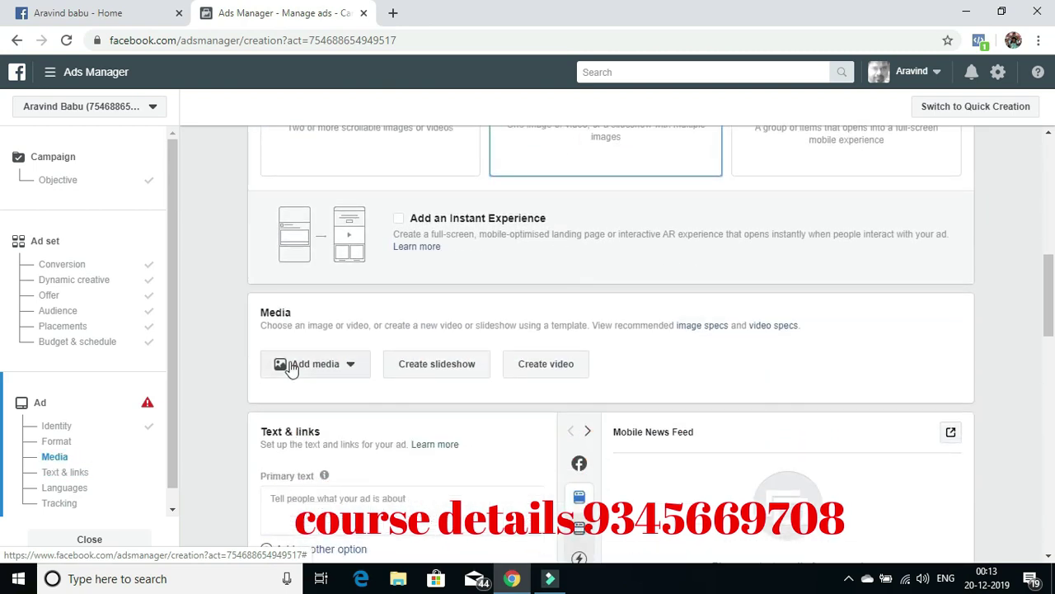
- Start adding an image to the ad and search the free stock images for "digital marketing"
click(342, 364)
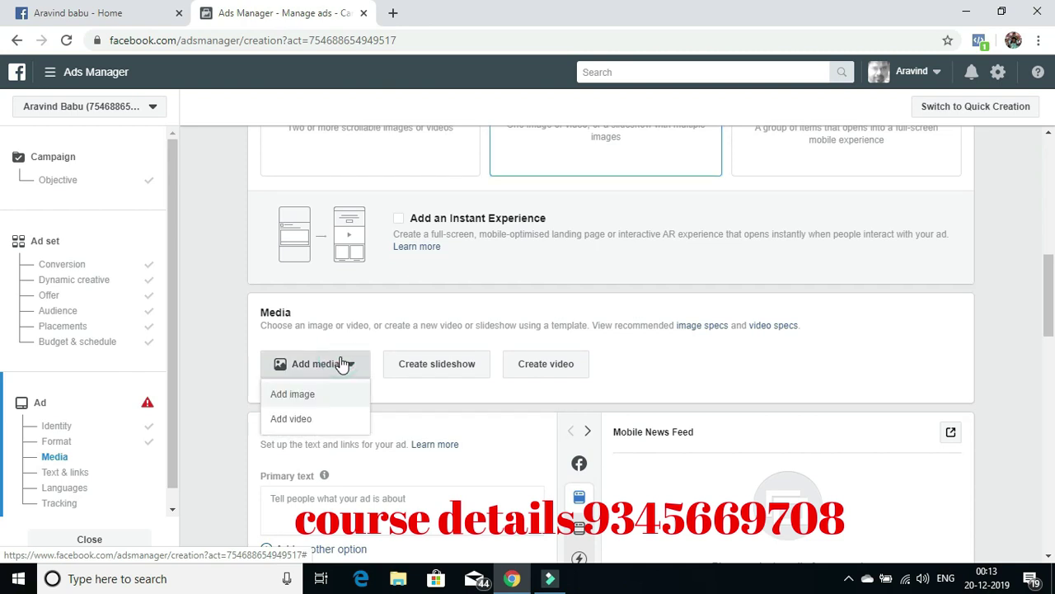
click(314, 398)
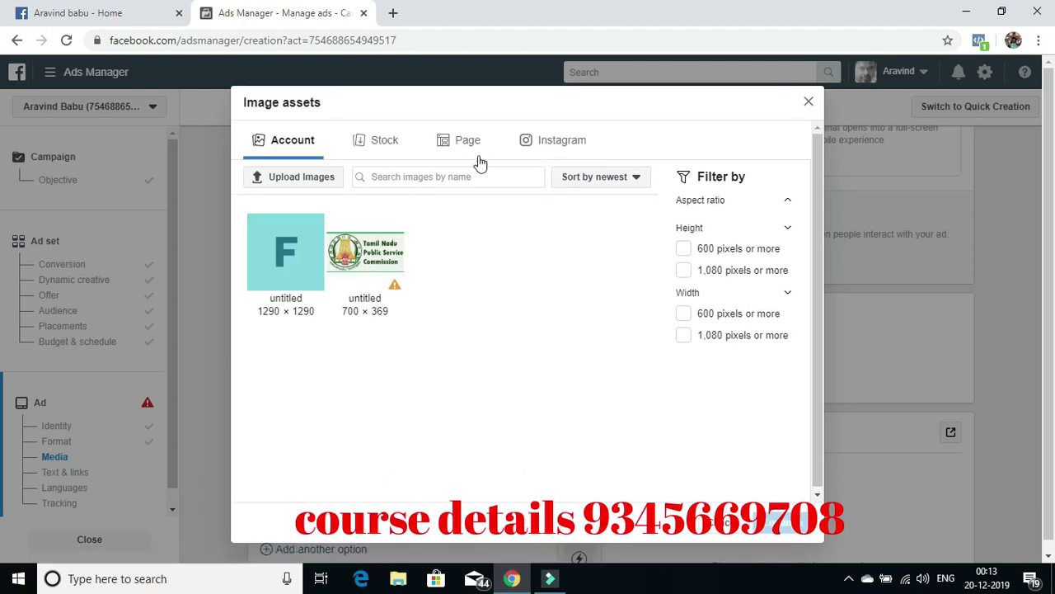
click(384, 141)
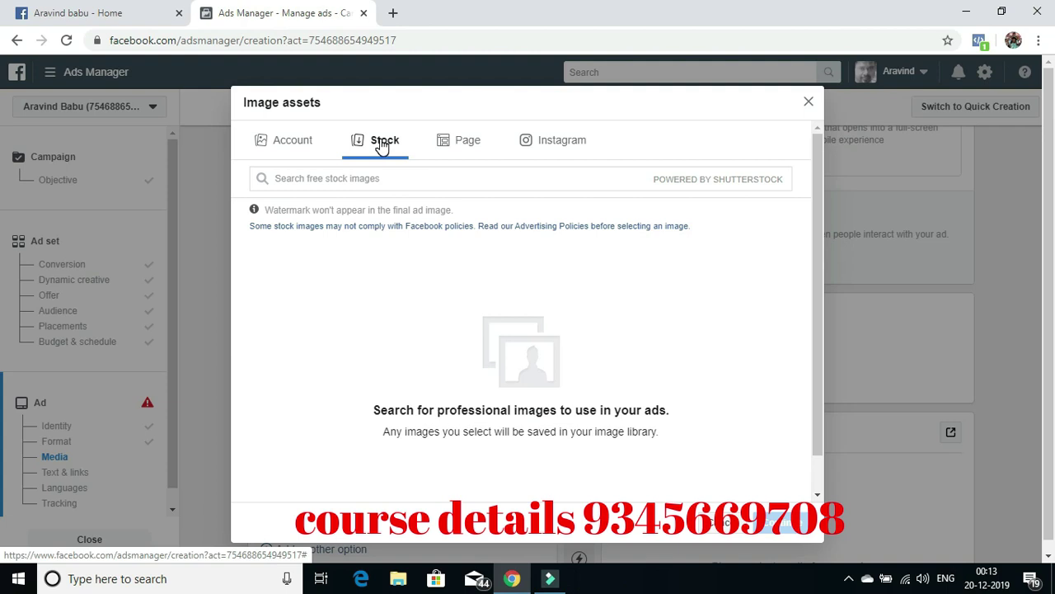
click(360, 180)
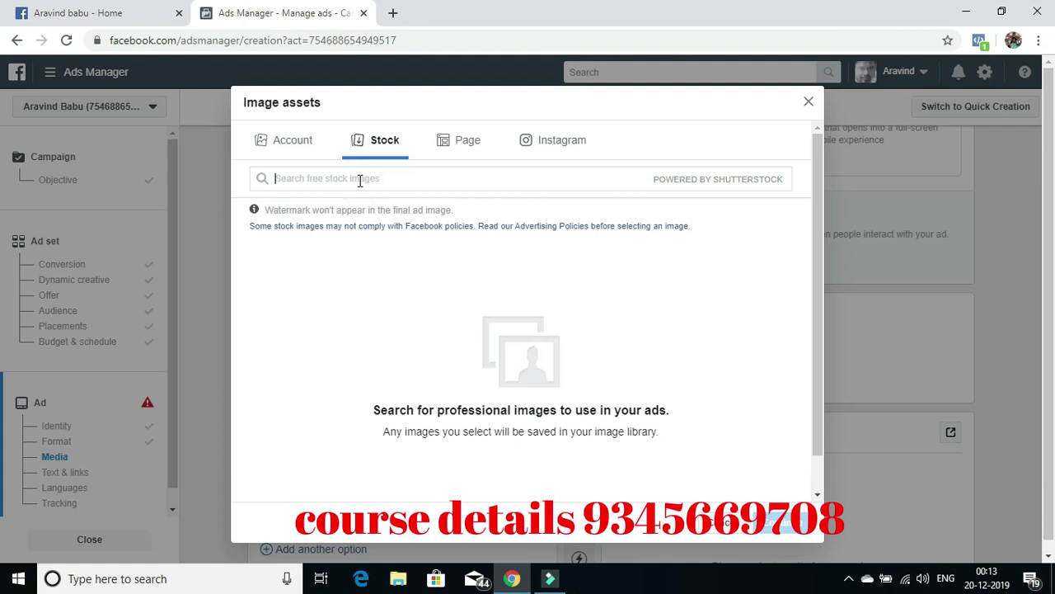
text(digit)
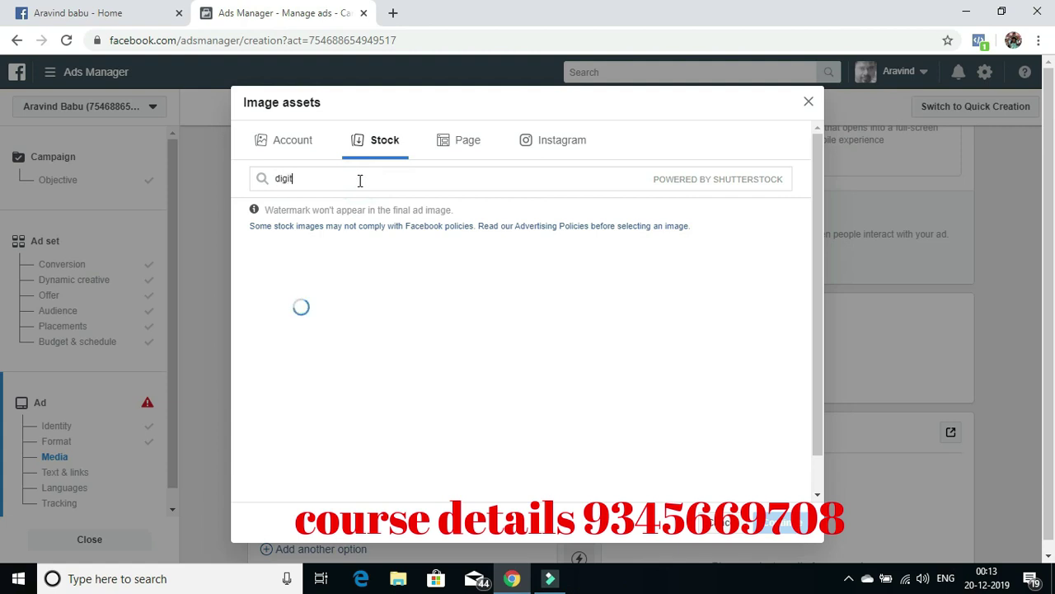
text(al marke)
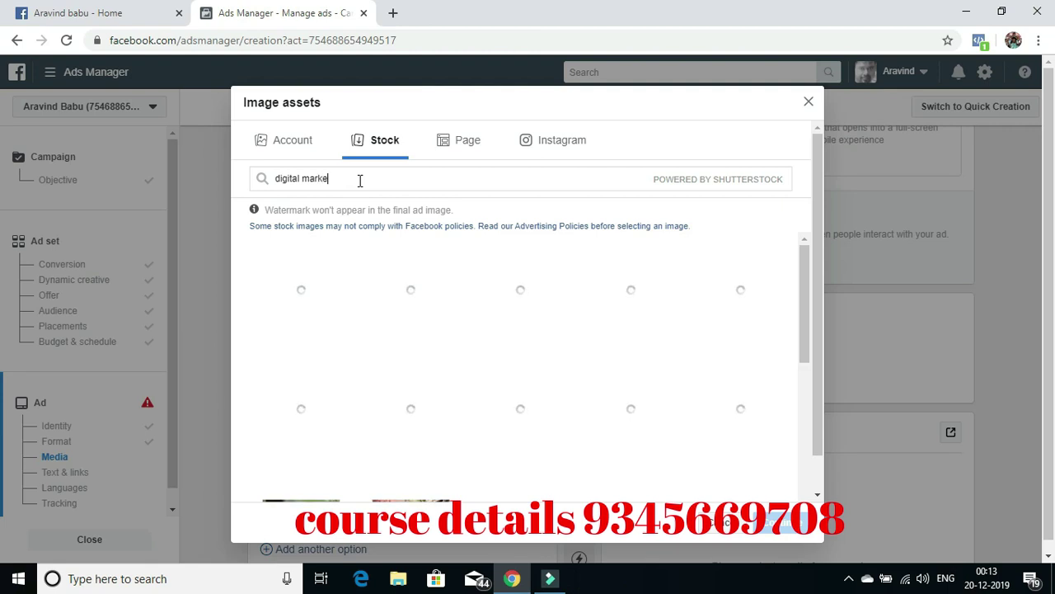
text(ting)
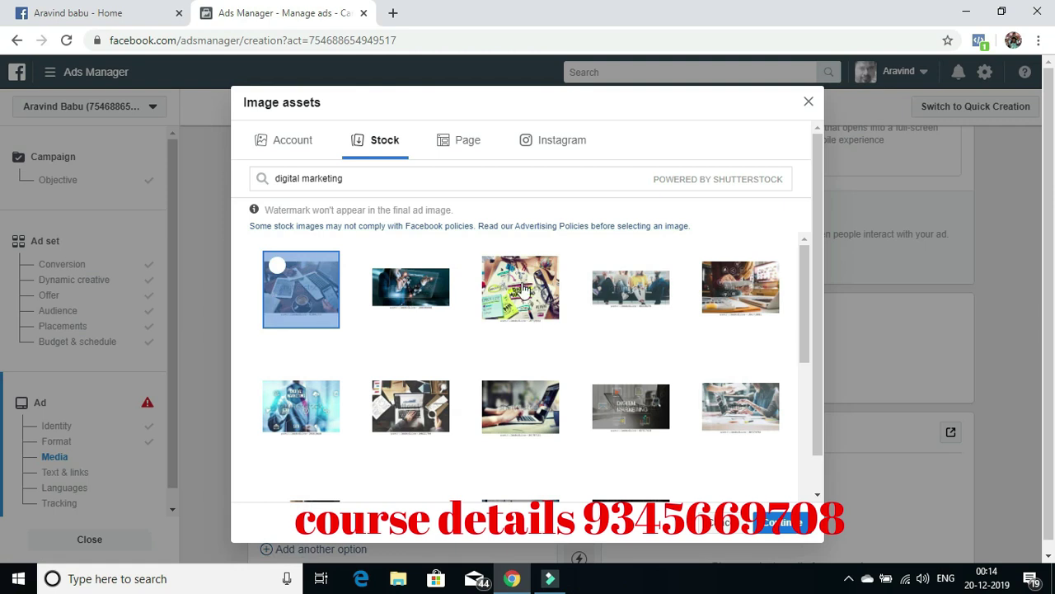
- Select the first, third, fourth and fifth stock images in the first row and the last two in the second, and add them to the ad
click(517, 284)
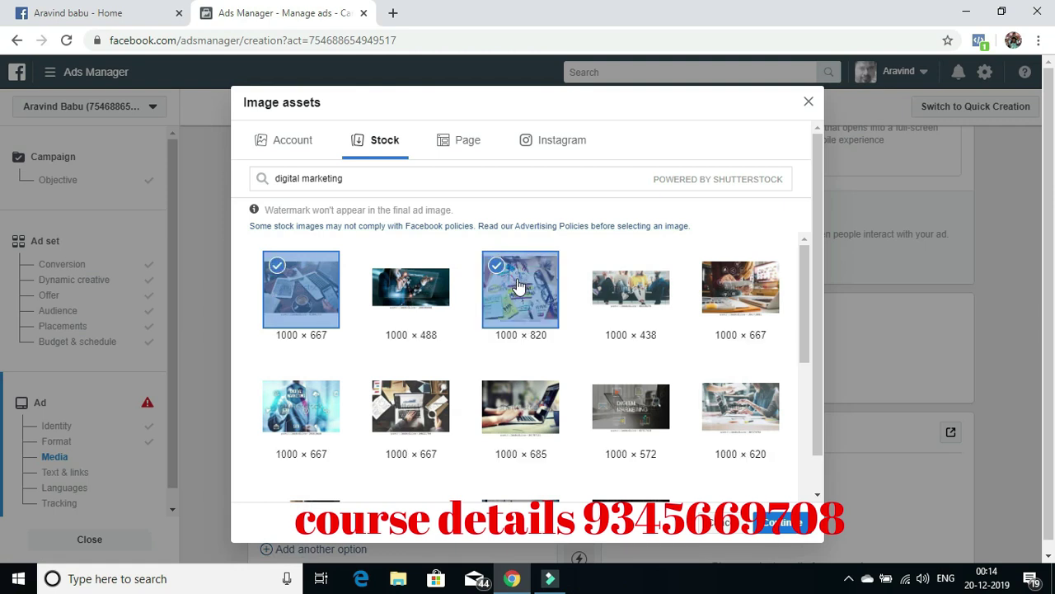
click(630, 287)
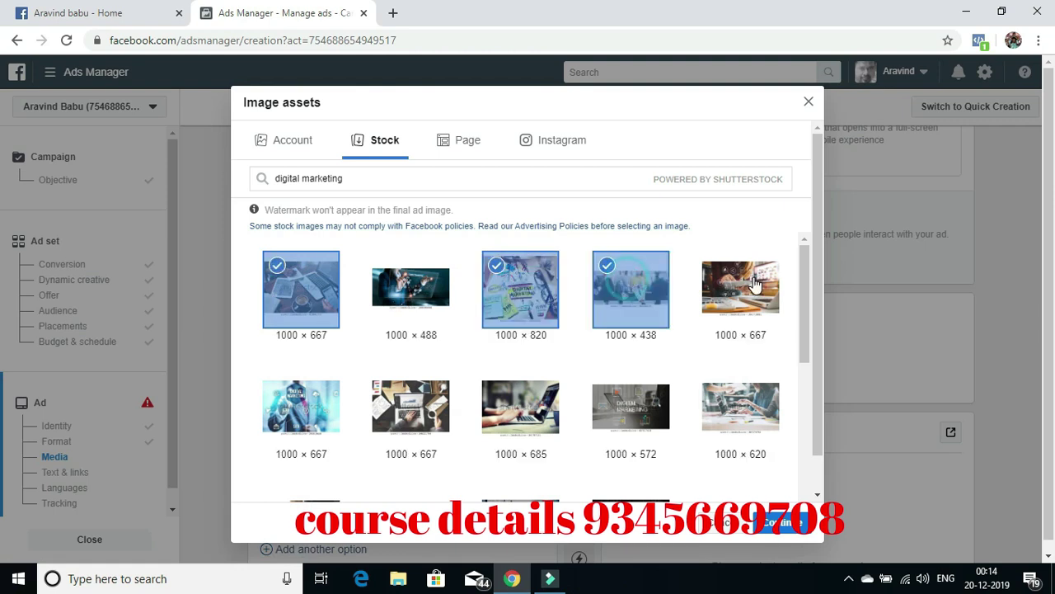
click(755, 282)
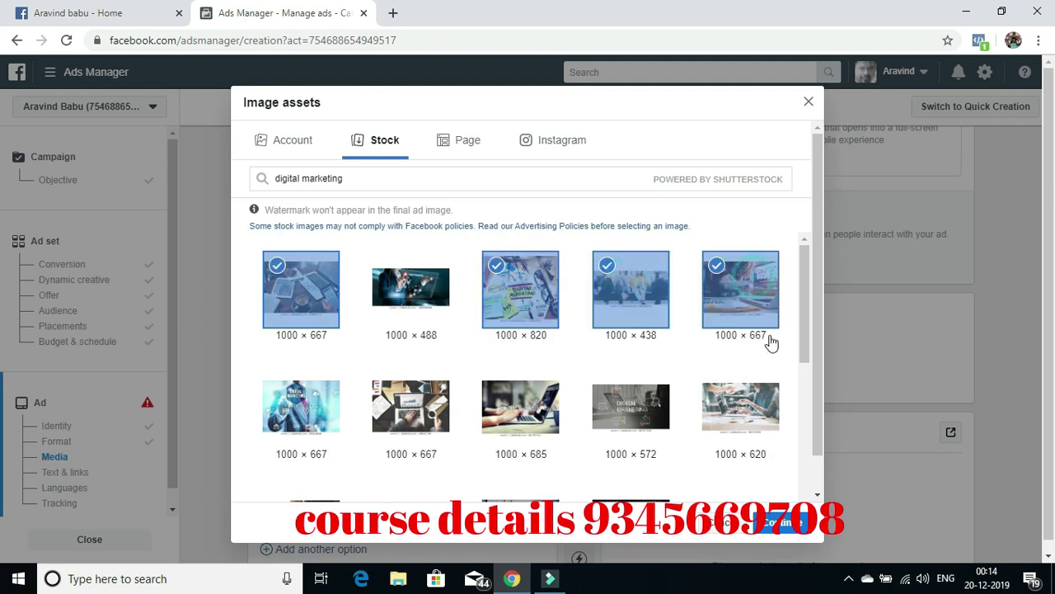
click(629, 424)
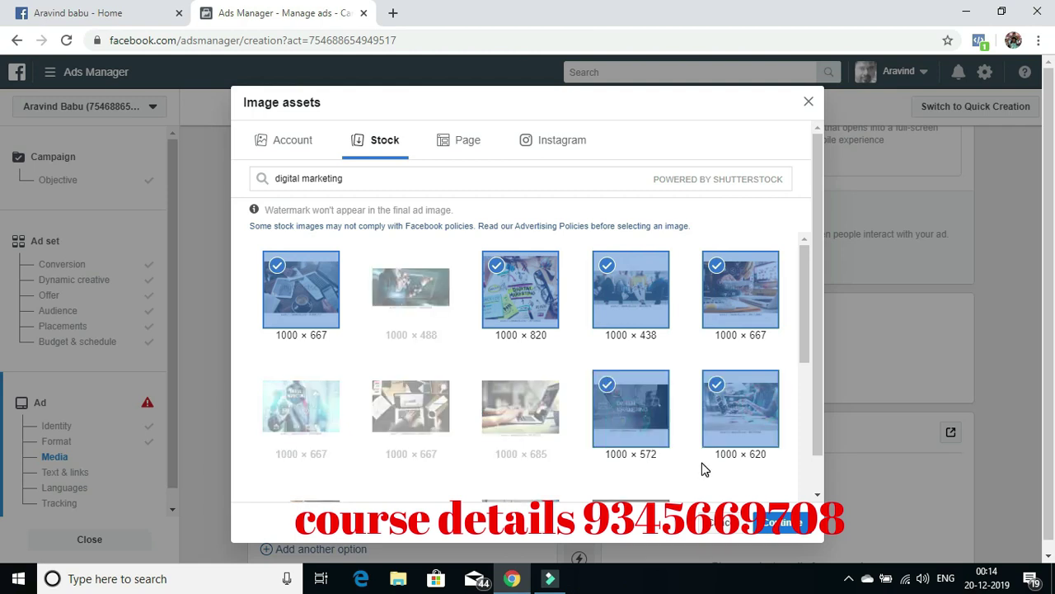
click(790, 526)
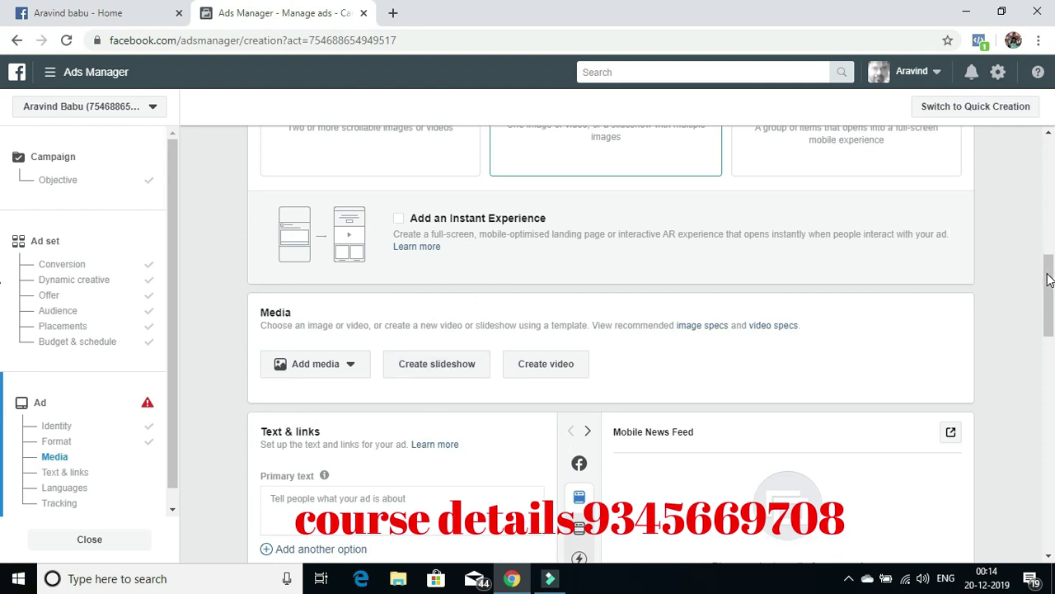
- Review the ad's tracking, text and preview sections, and look through the images assigned to Ad 1, Ad 2 and Ad 3
click(1049, 179)
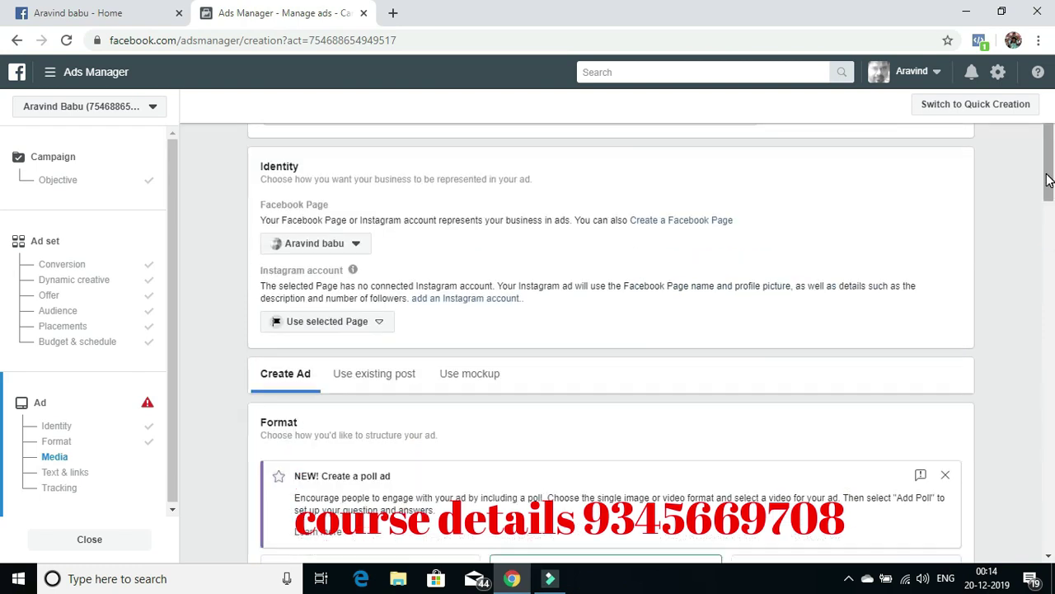
scroll(1049, 180, down, 3)
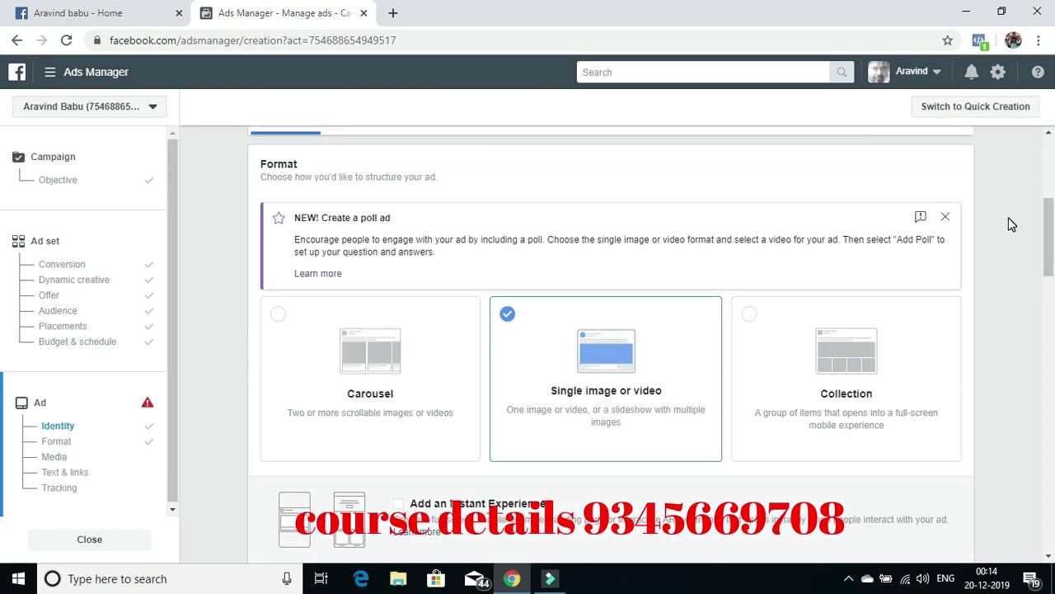
scroll(998, 161, down, 15)
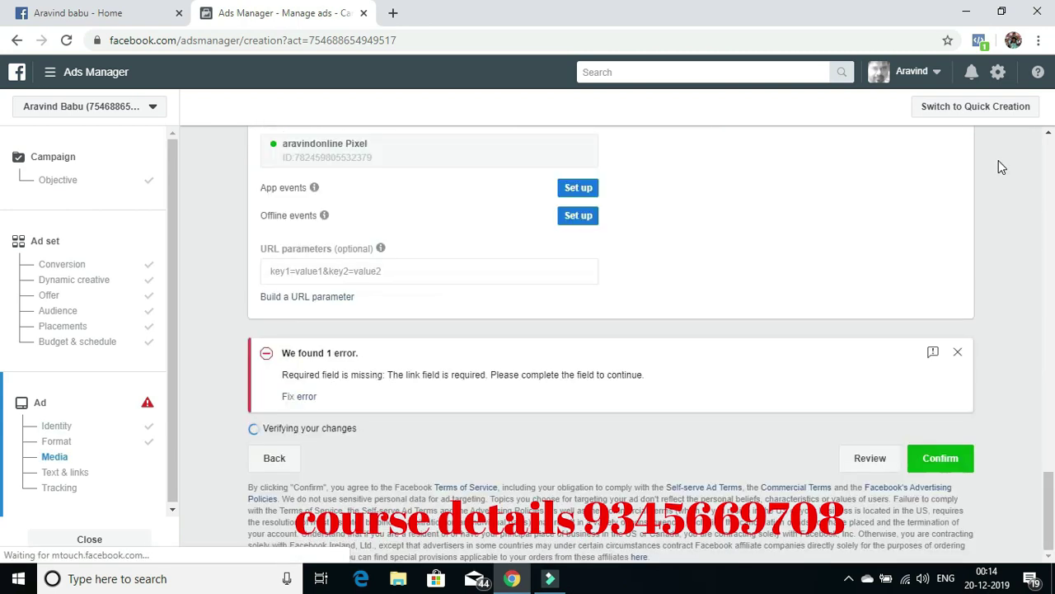
scroll(998, 160, up, 4)
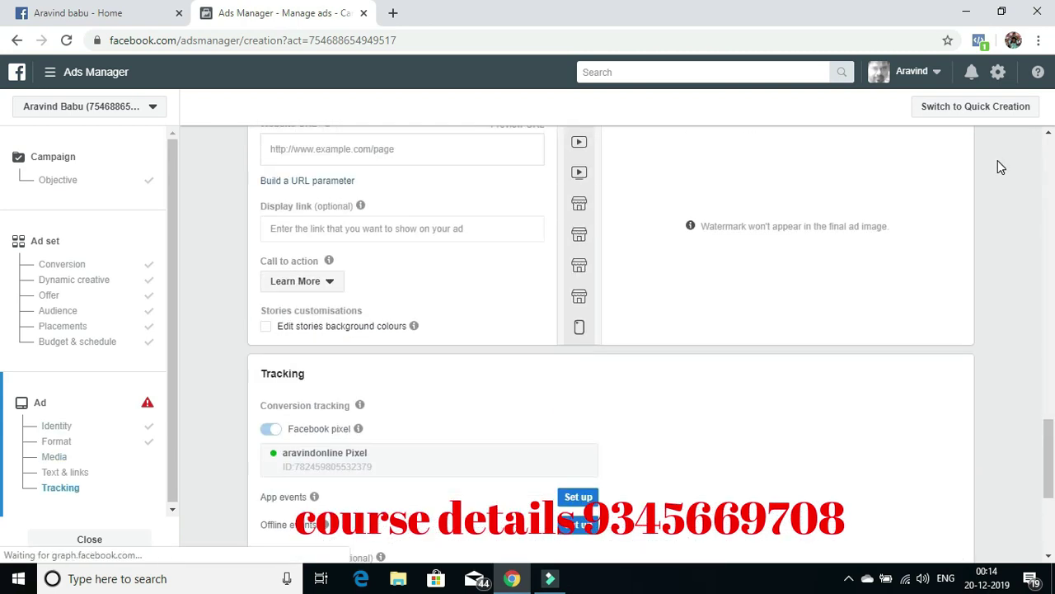
scroll(998, 160, up, 5)
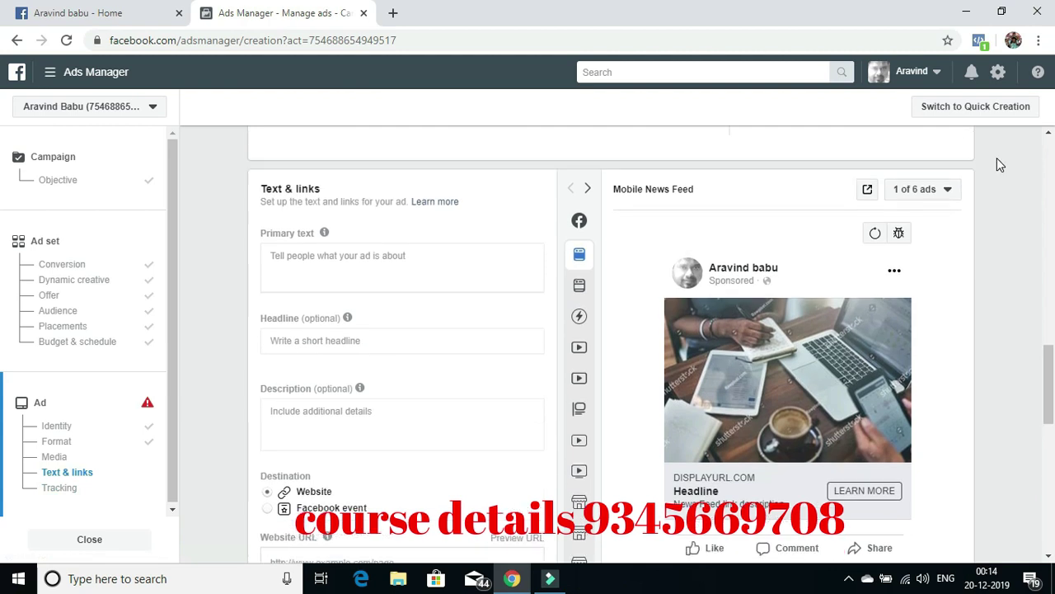
scroll(998, 161, up, 7)
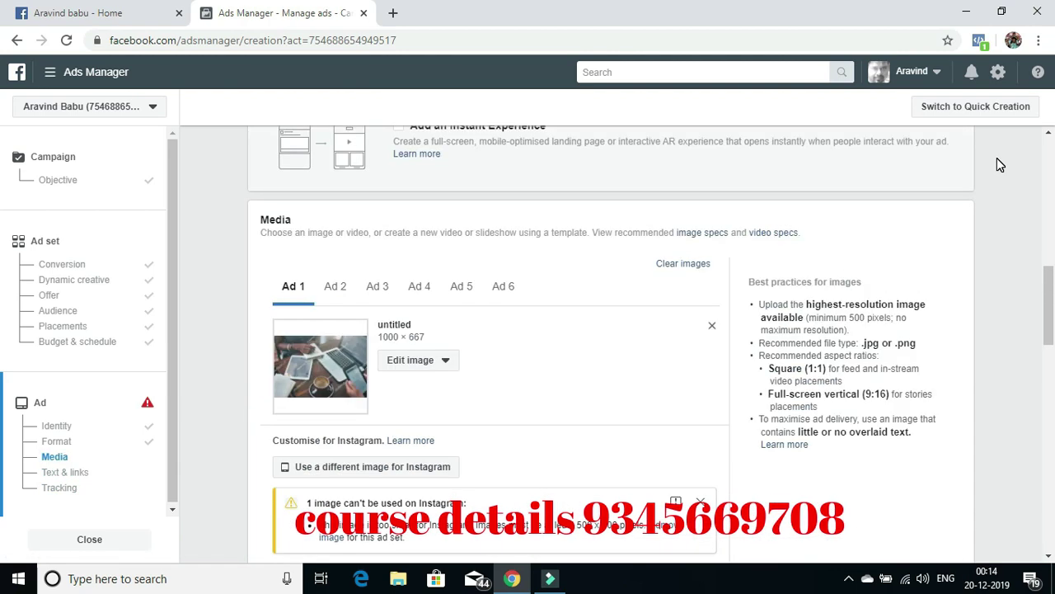
scroll(997, 158, down, 1)
scroll(997, 158, down, 2)
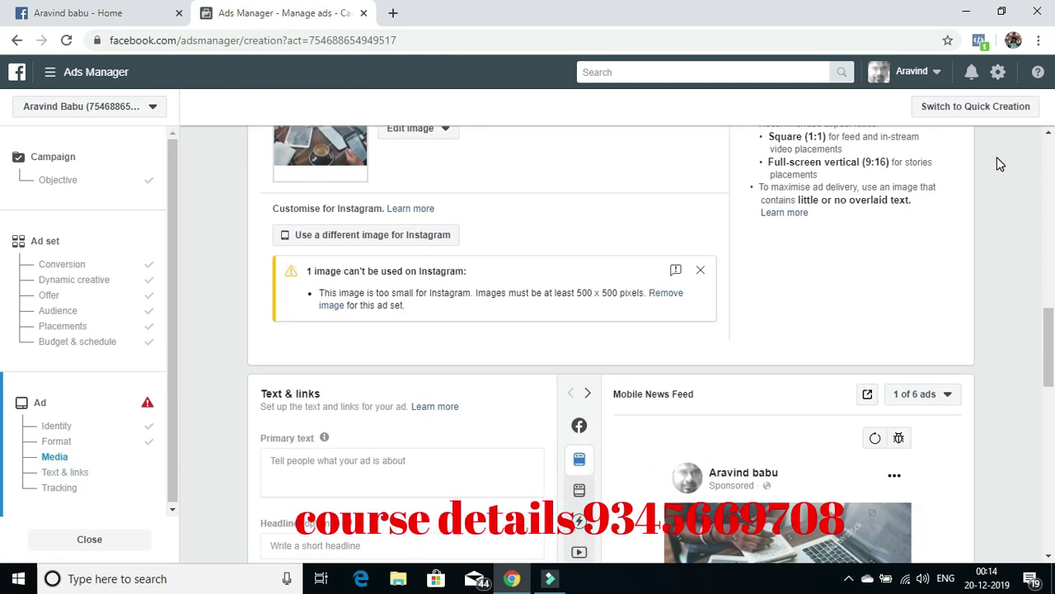
scroll(996, 164, up, 2)
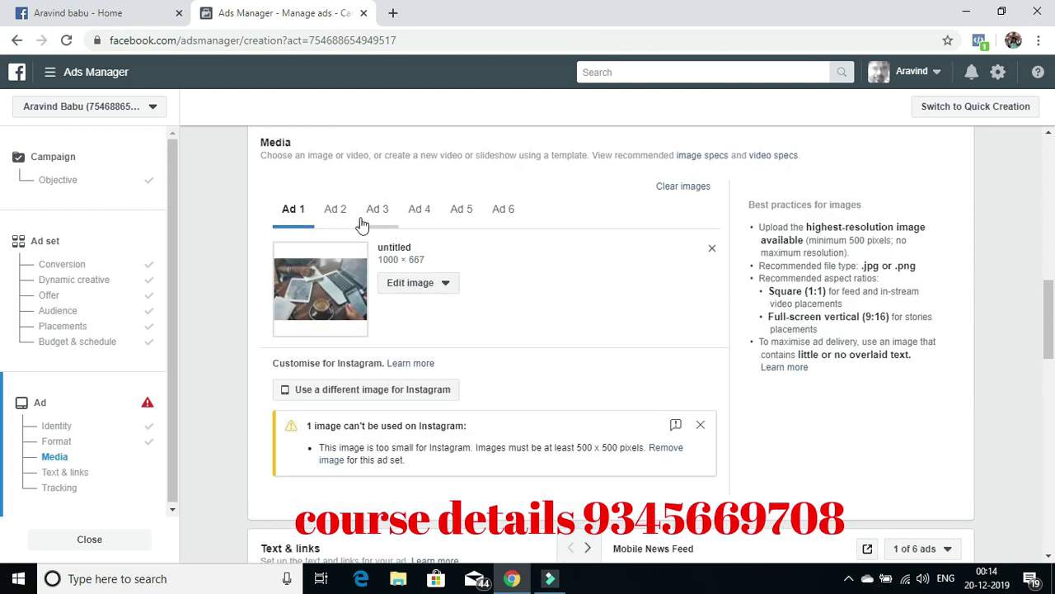
click(345, 215)
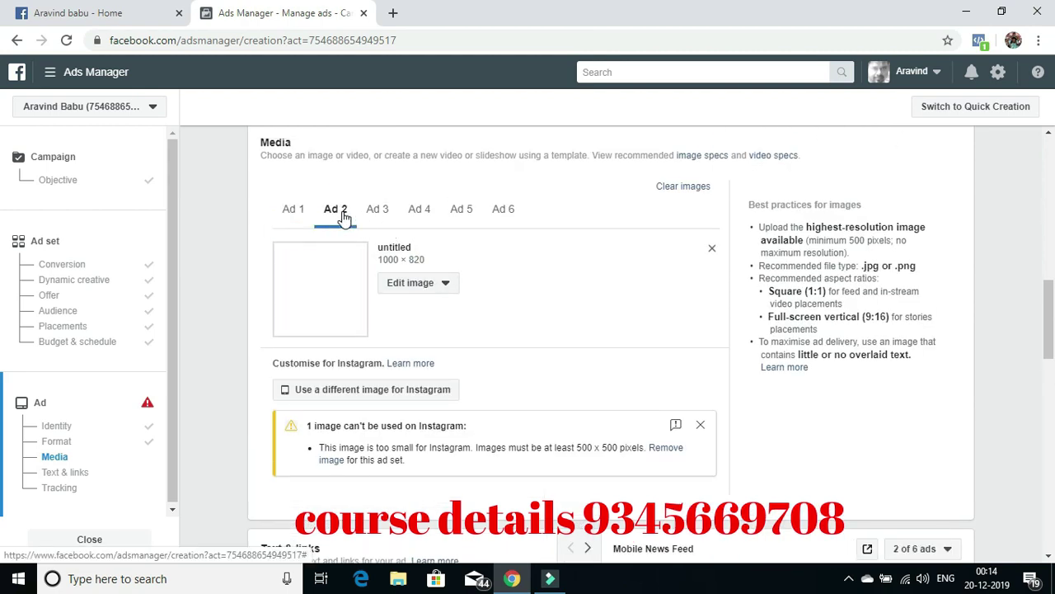
click(376, 216)
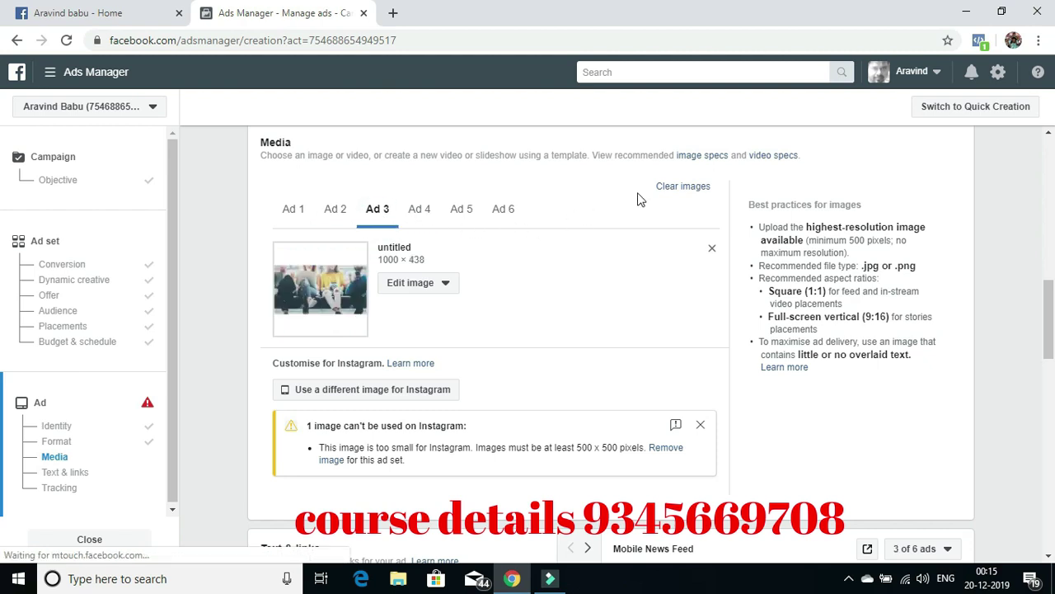
- Remove the image that is too small for Instagram from the ad set
scroll(647, 190, down, 2)
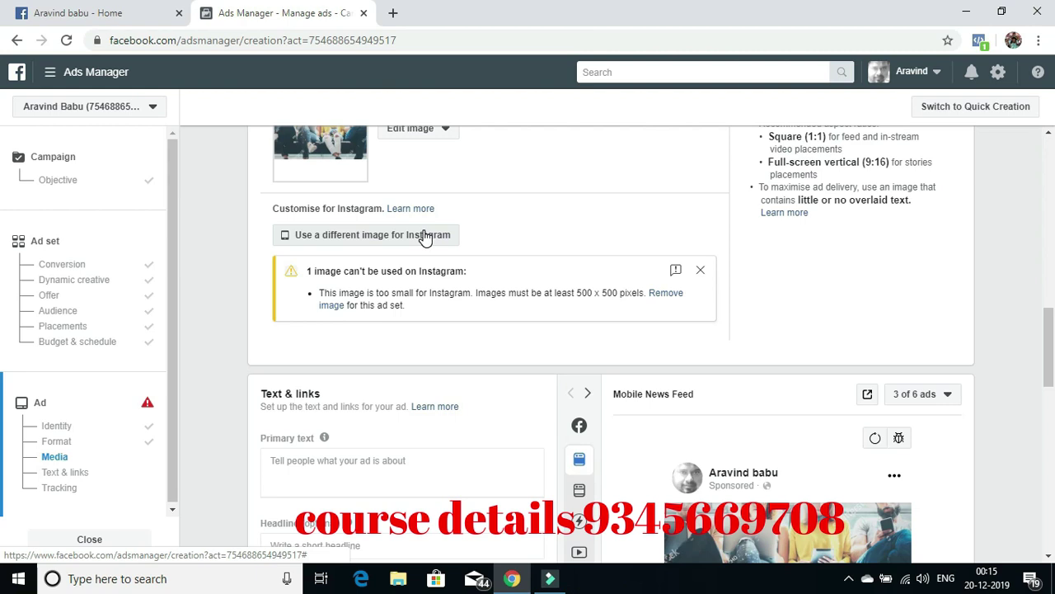
click(672, 302)
click(700, 273)
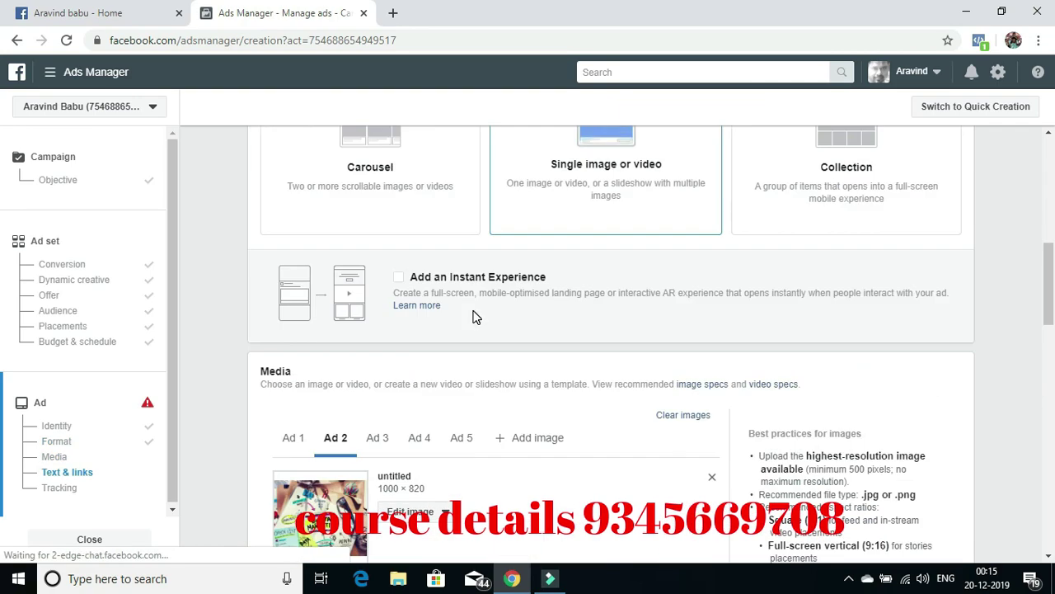
- Enter the primary text "facebook mastery by" followed by the advertiser's online brand name
scroll(475, 312, down, 5)
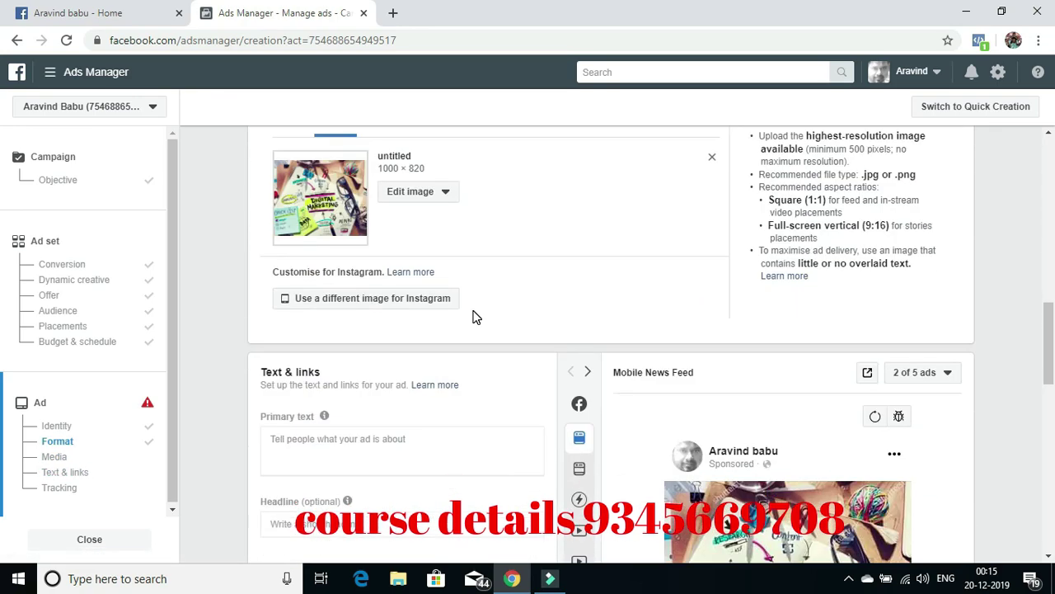
scroll(544, 295, up, 3)
click(322, 379)
click(307, 380)
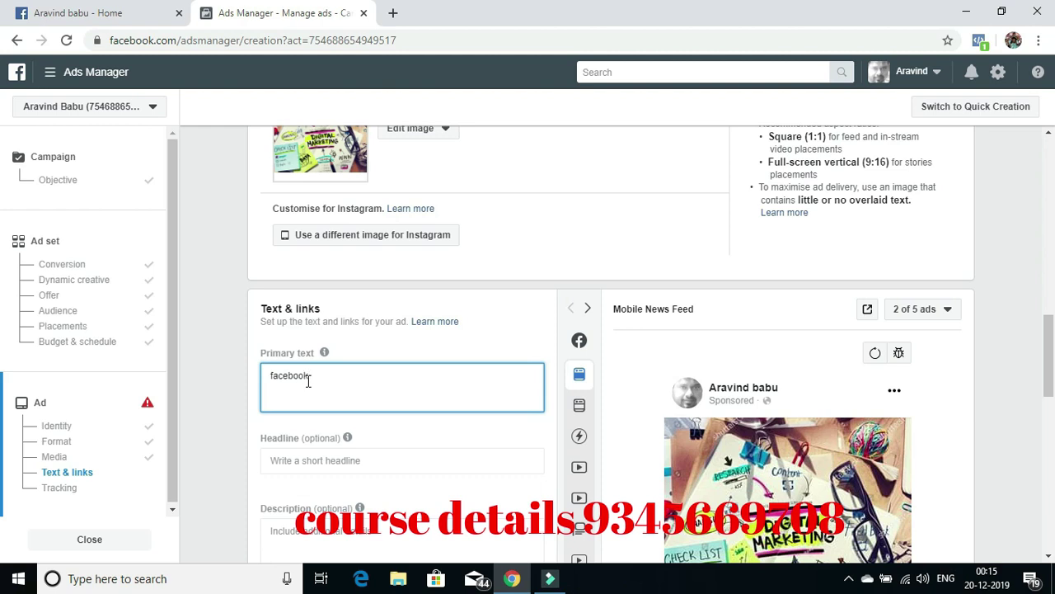
text(mastery )
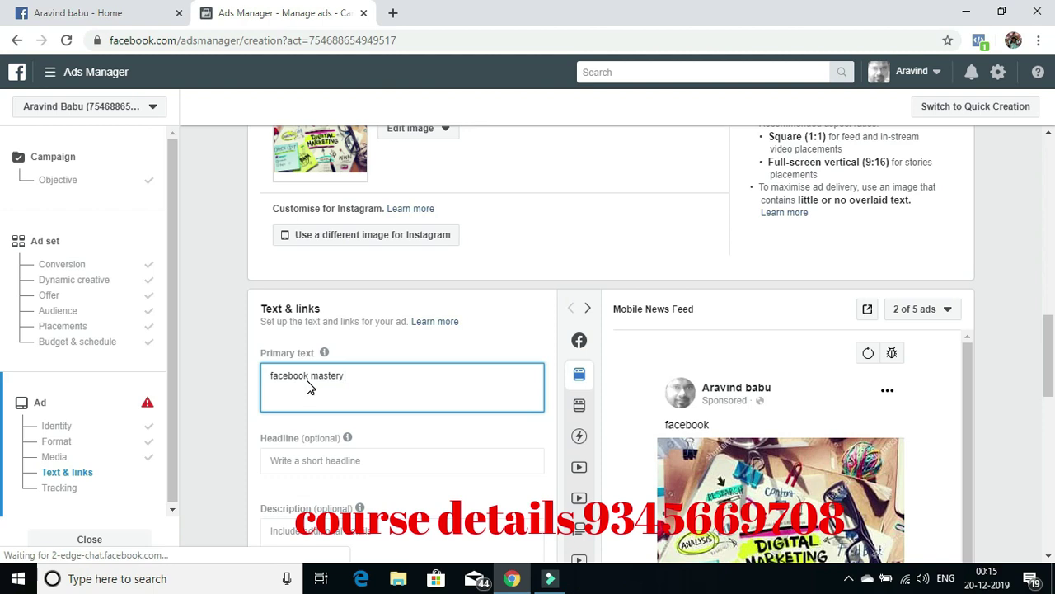
text(by)
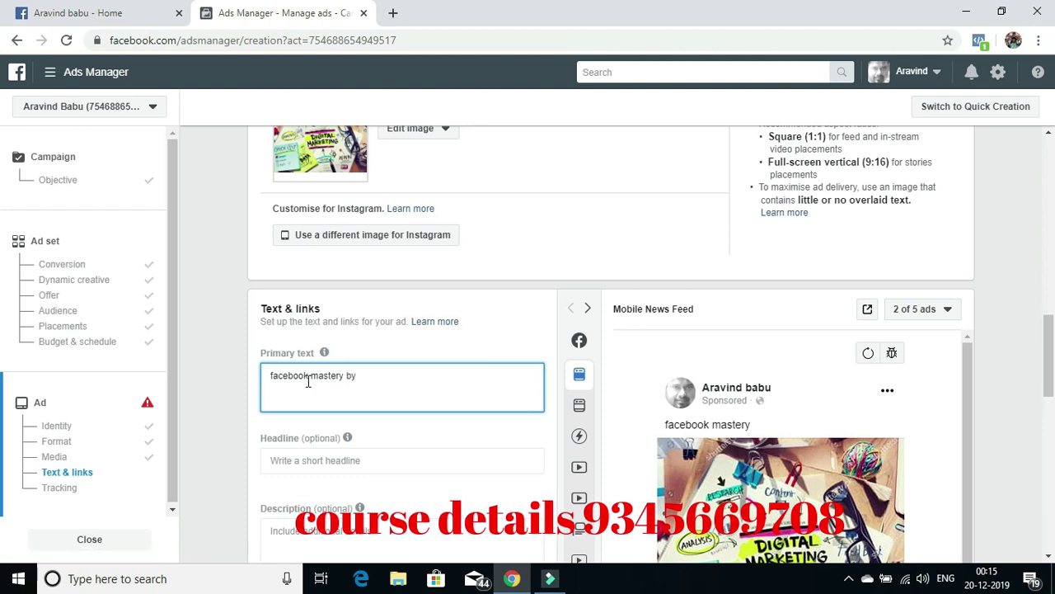
text( aravind )
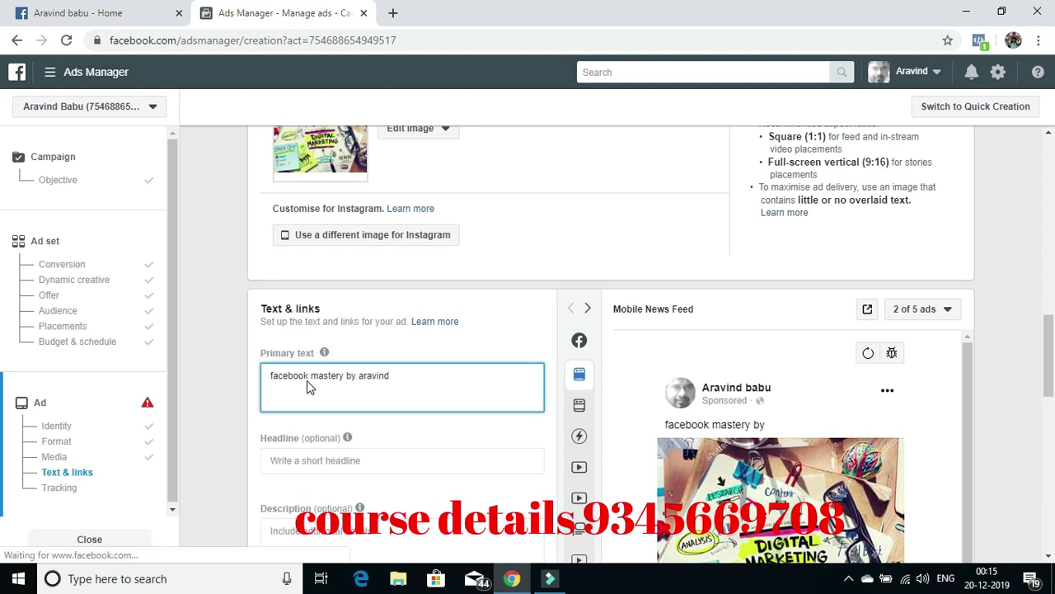
text(online)
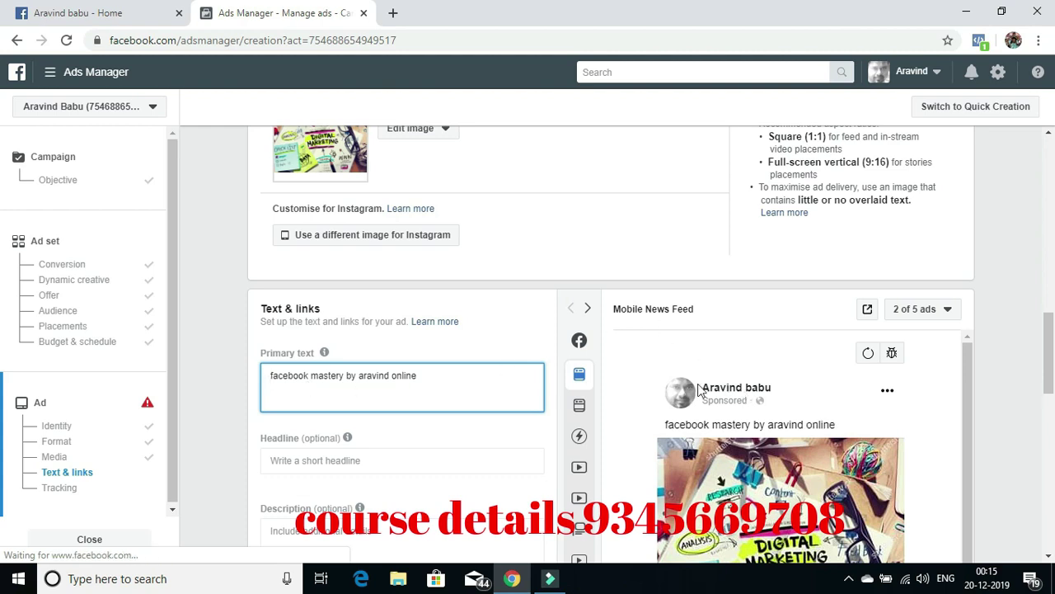
- Enter the headline "facebook mastery" in the ad's text and links settings
scroll(547, 377, down, 2)
scroll(547, 378, up, 1)
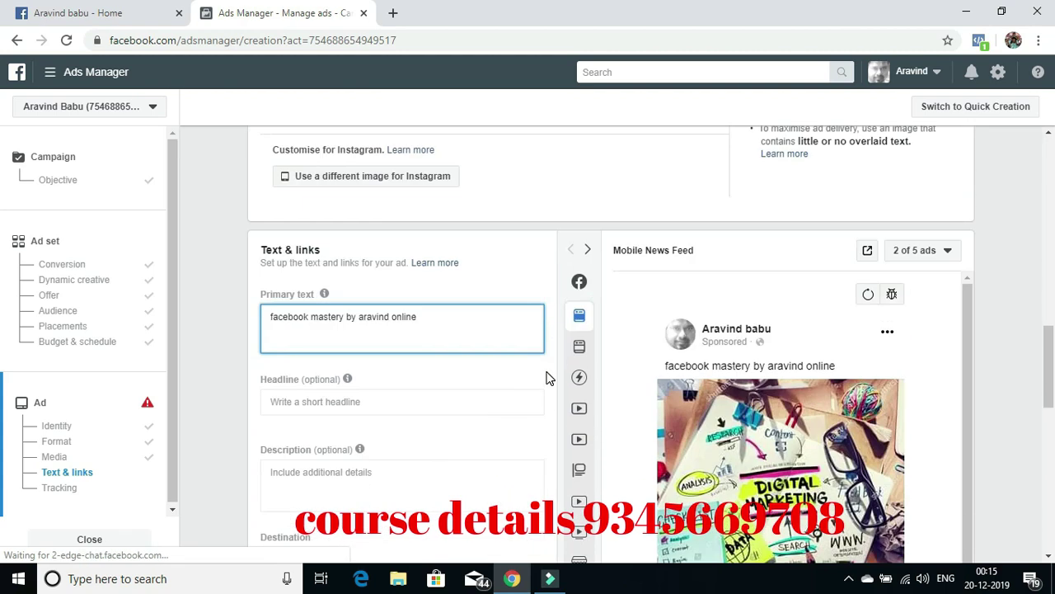
scroll(547, 378, up, 6)
scroll(547, 378, up, 2)
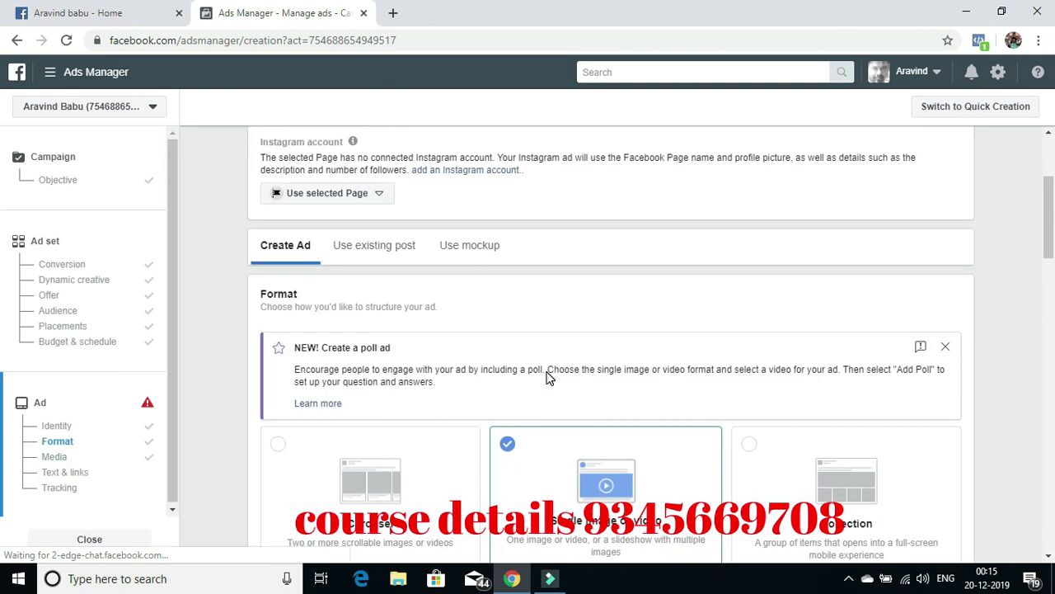
scroll(864, 220, up, 1)
scroll(523, 438, down, 7)
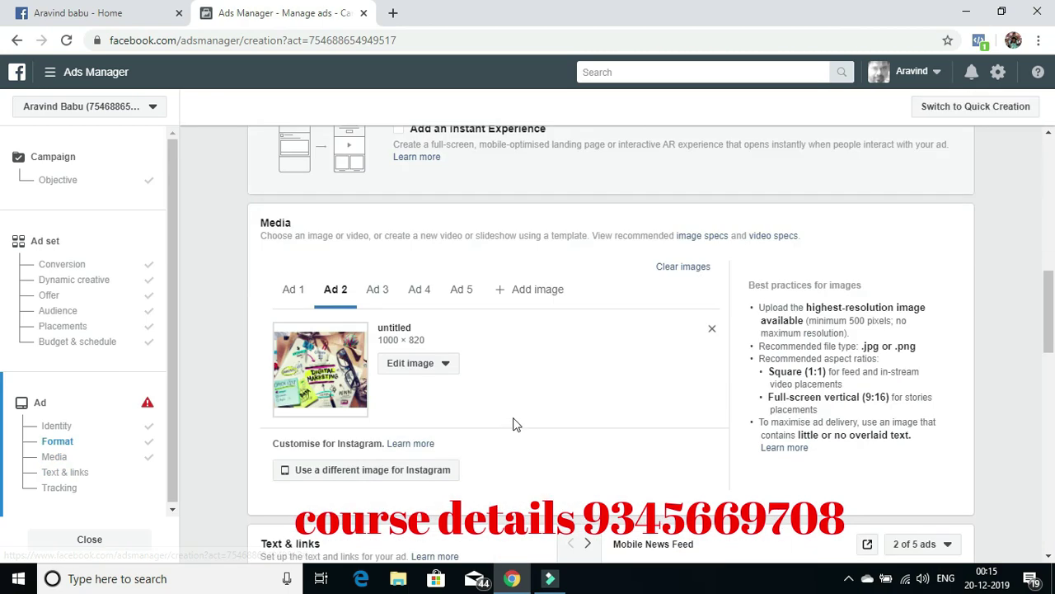
scroll(459, 374, down, 5)
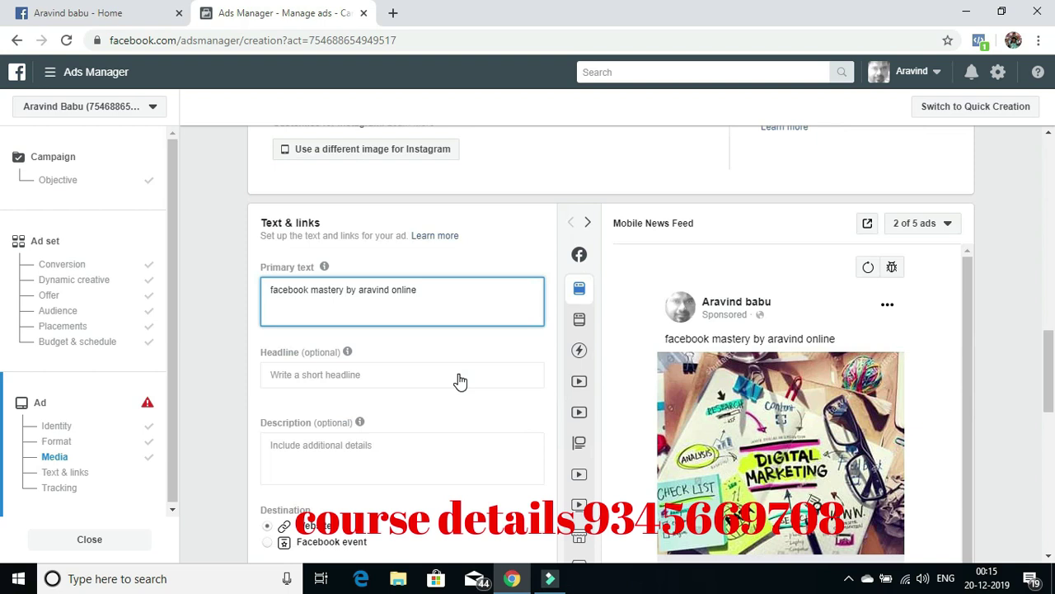
scroll(459, 374, down, 1)
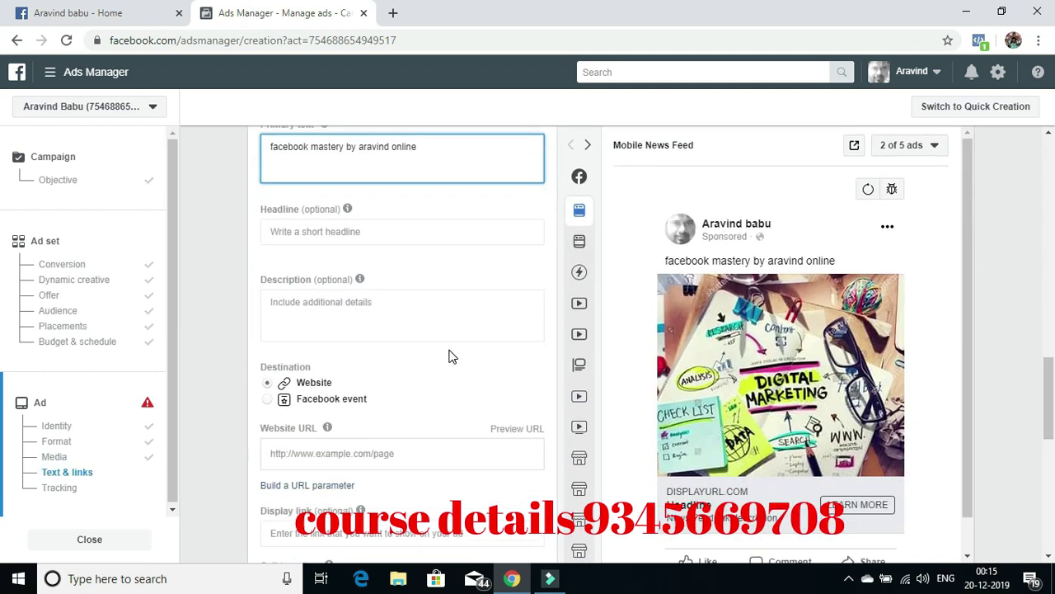
click(312, 235)
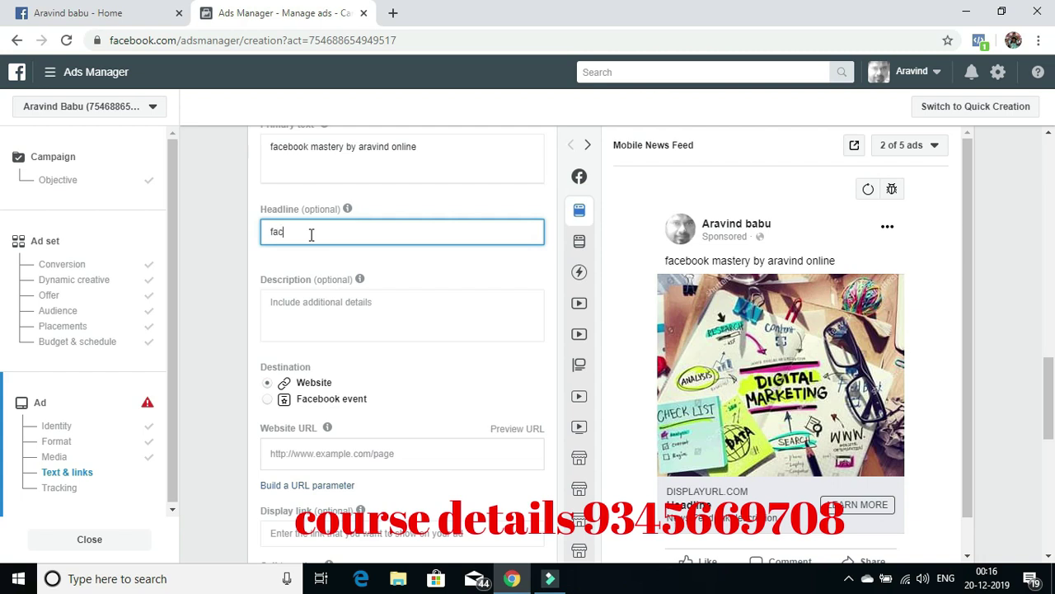
text(facebook mastery)
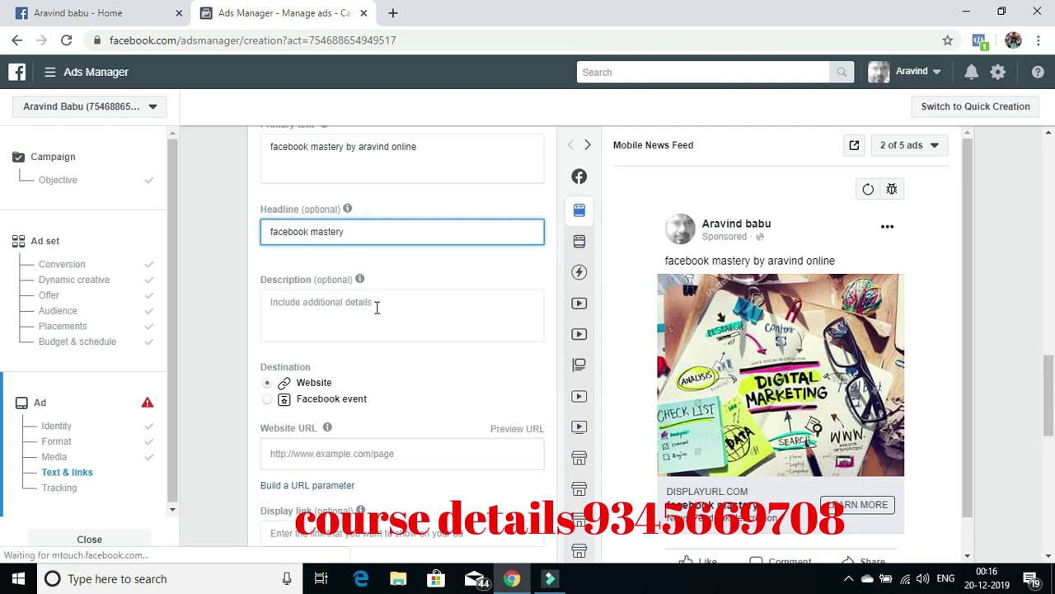
- Enter the ad description "digital marketing is the future"
click(364, 306)
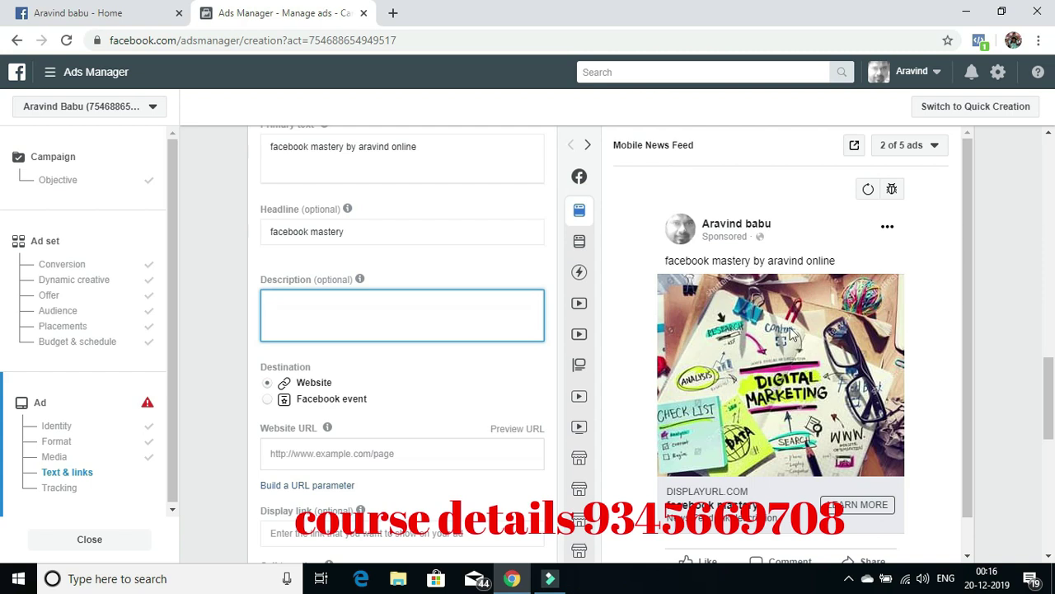
scroll(791, 333, down, 1)
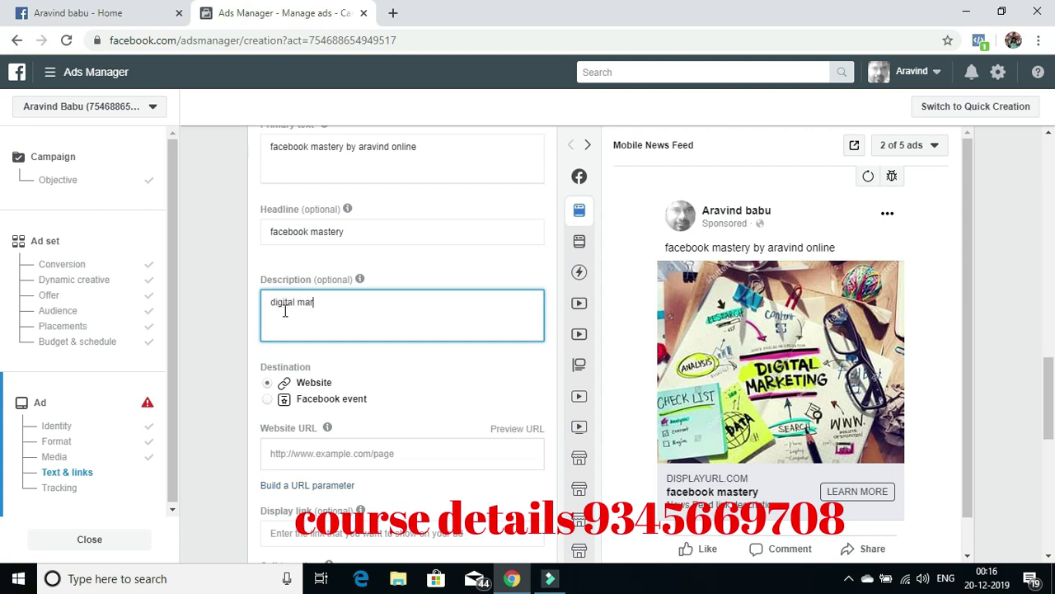
text(ing is the future )
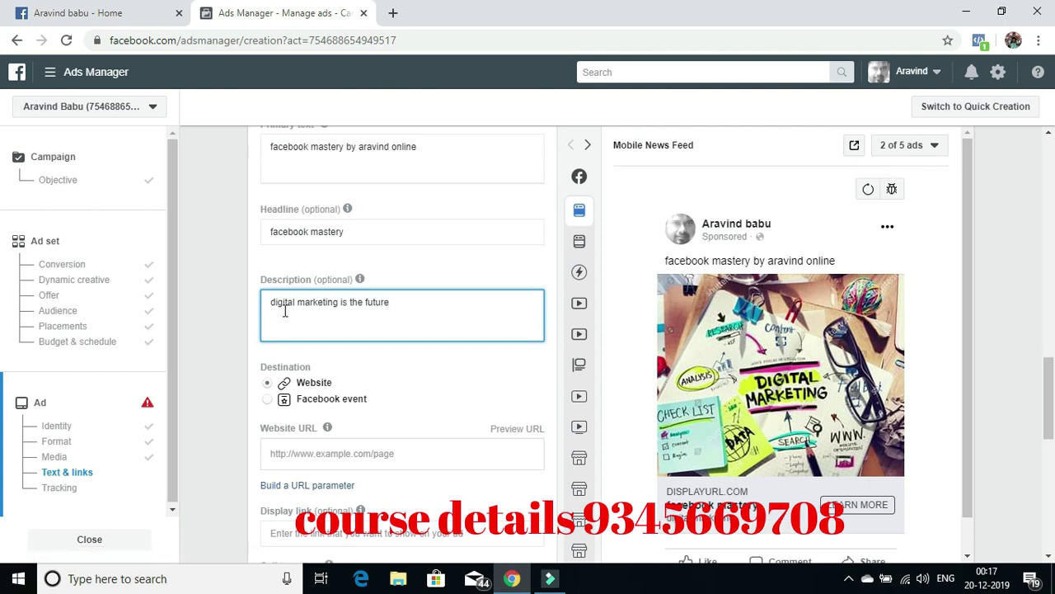
text(to)
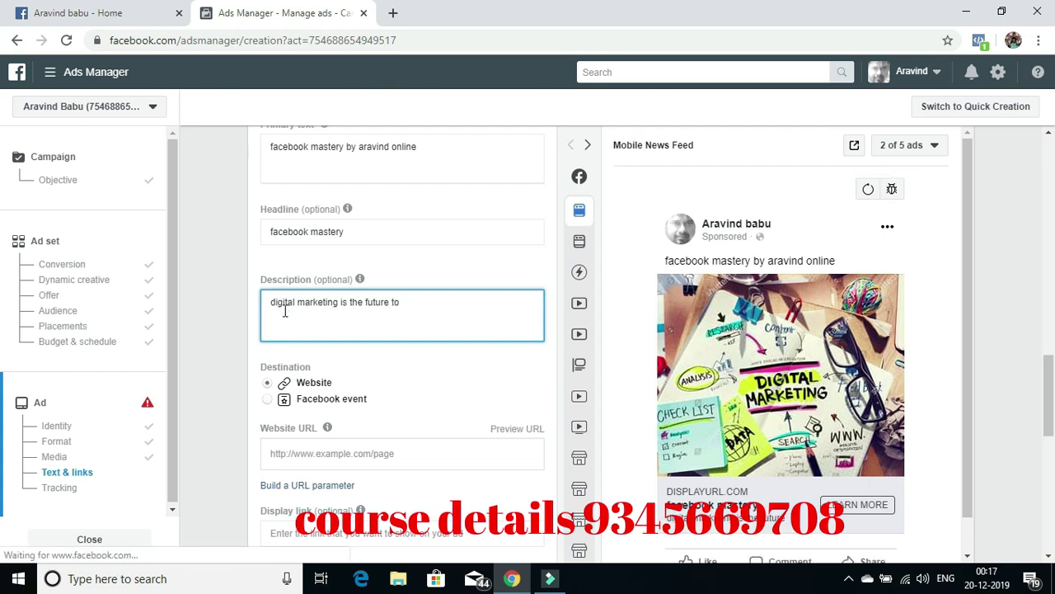
key(BackSpace)
key(BackSpace)
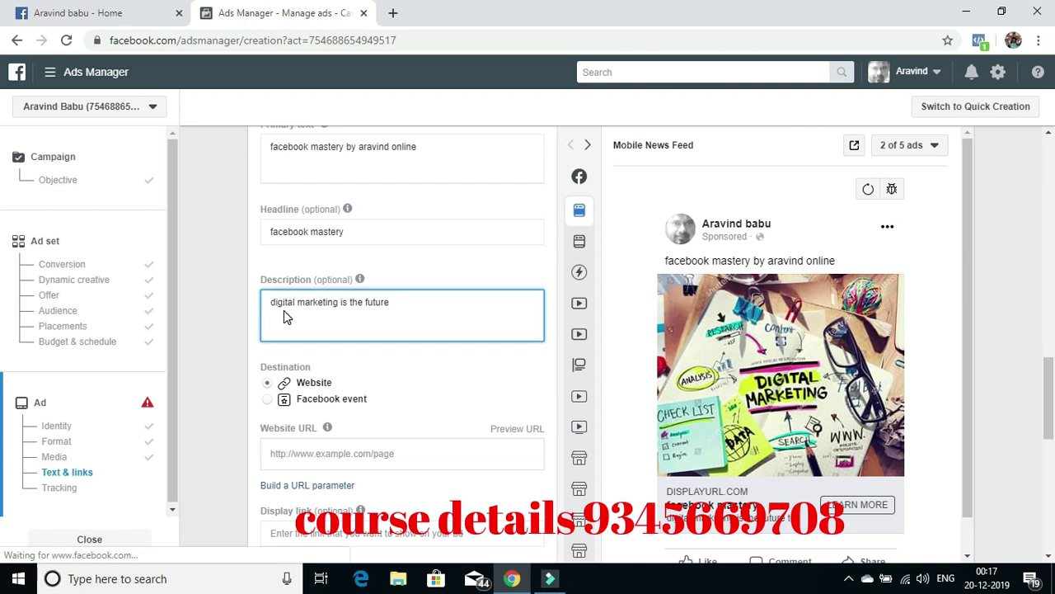
click(476, 388)
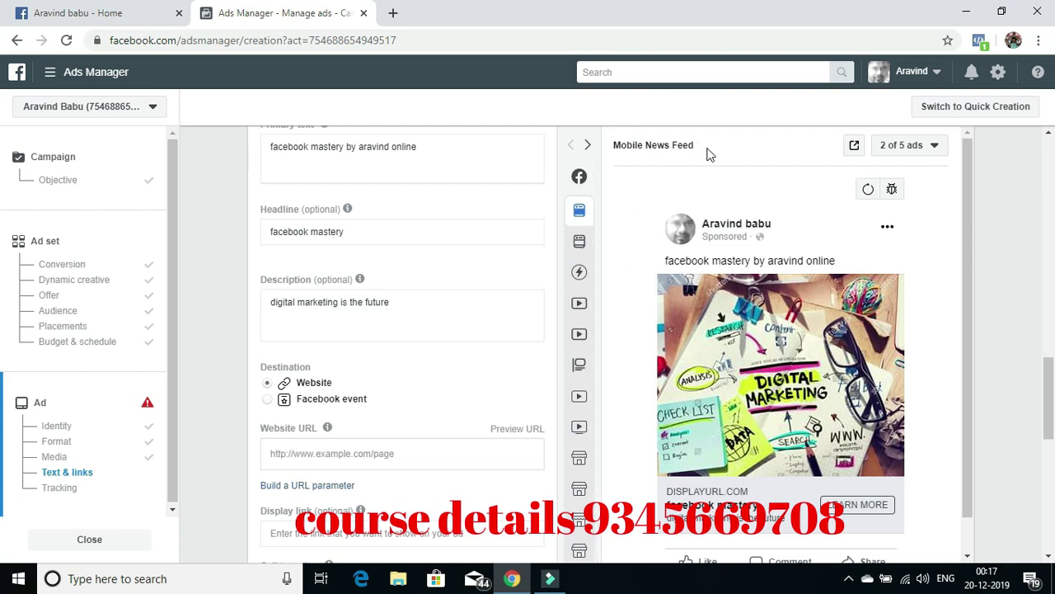
- Refresh the mobile news feed preview and check the ad's image, headline and description in it
click(869, 193)
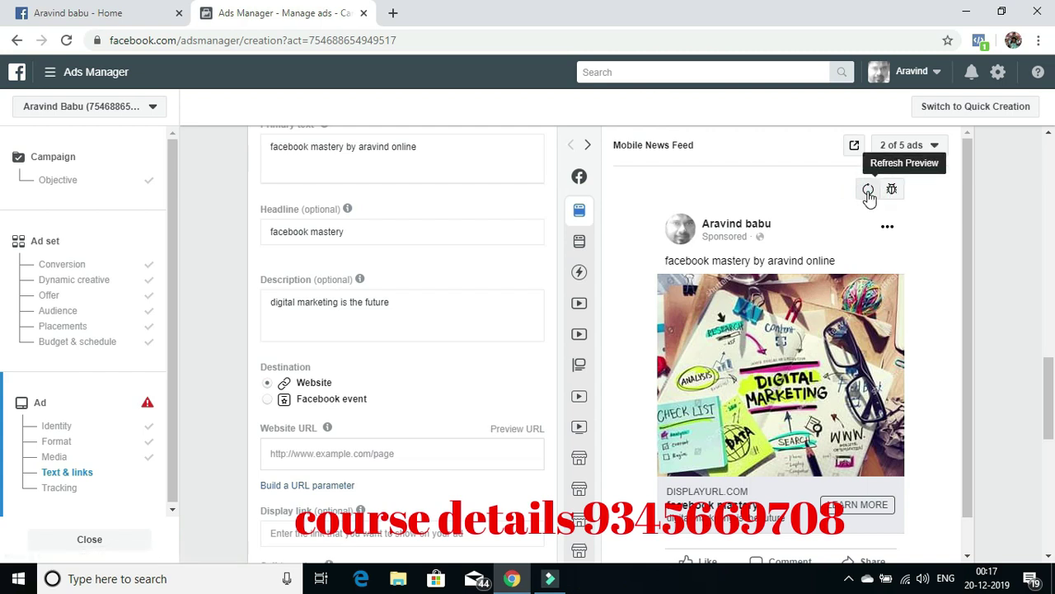
scroll(795, 238, down, 5)
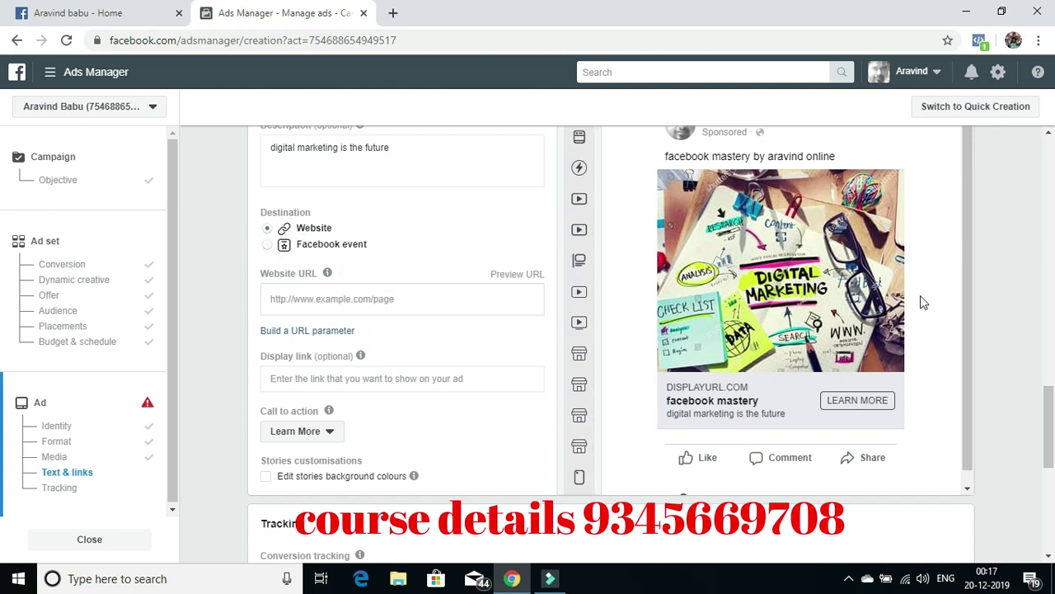
drag(1050, 395, 3, 371)
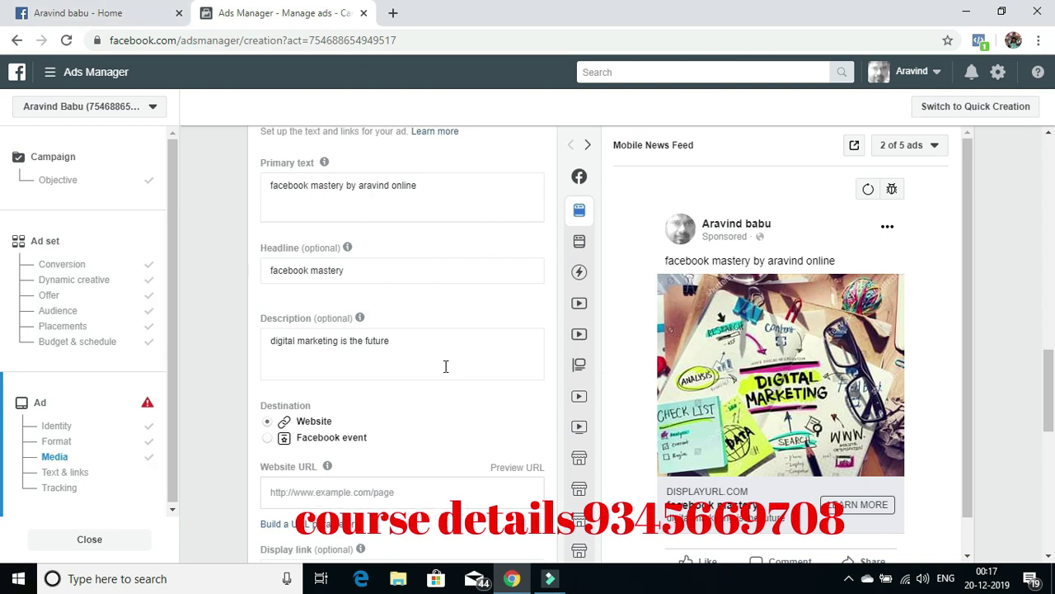
- Open the advertiser's website in a new browser tab and copy its address
click(394, 13)
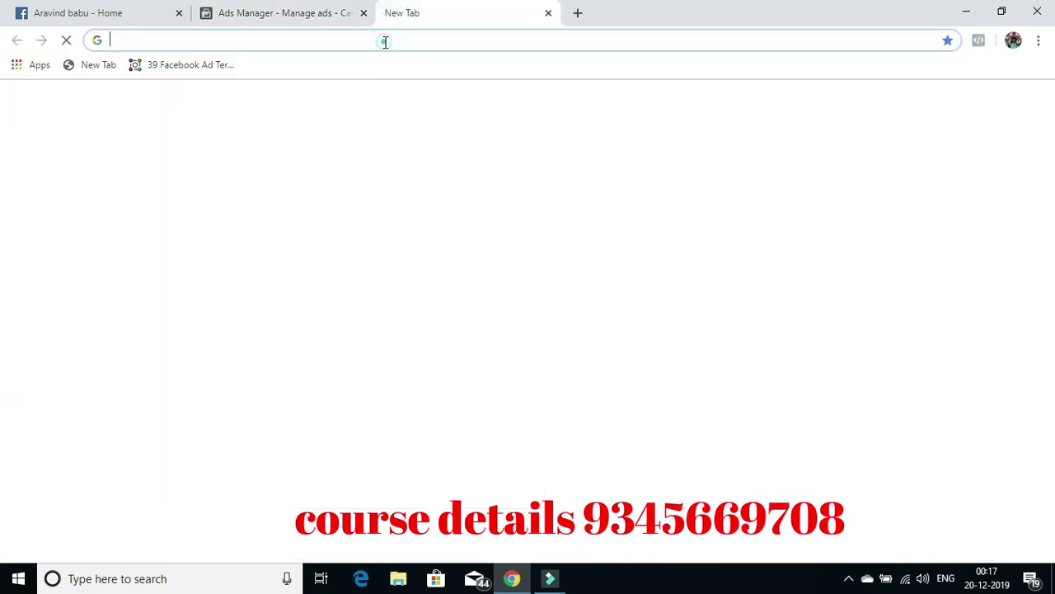
text(a)
key(Right)
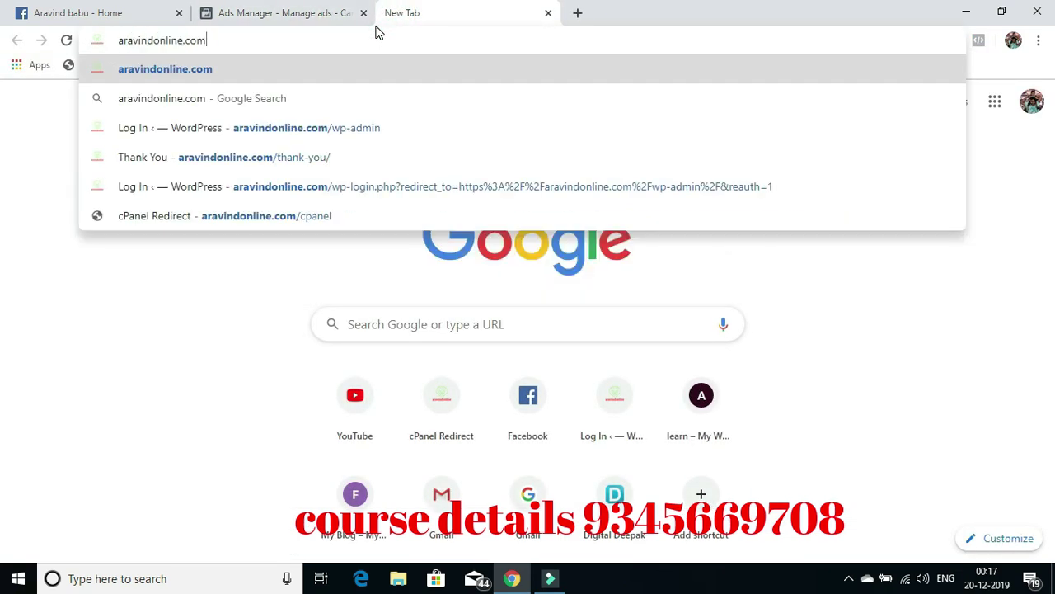
key(Return)
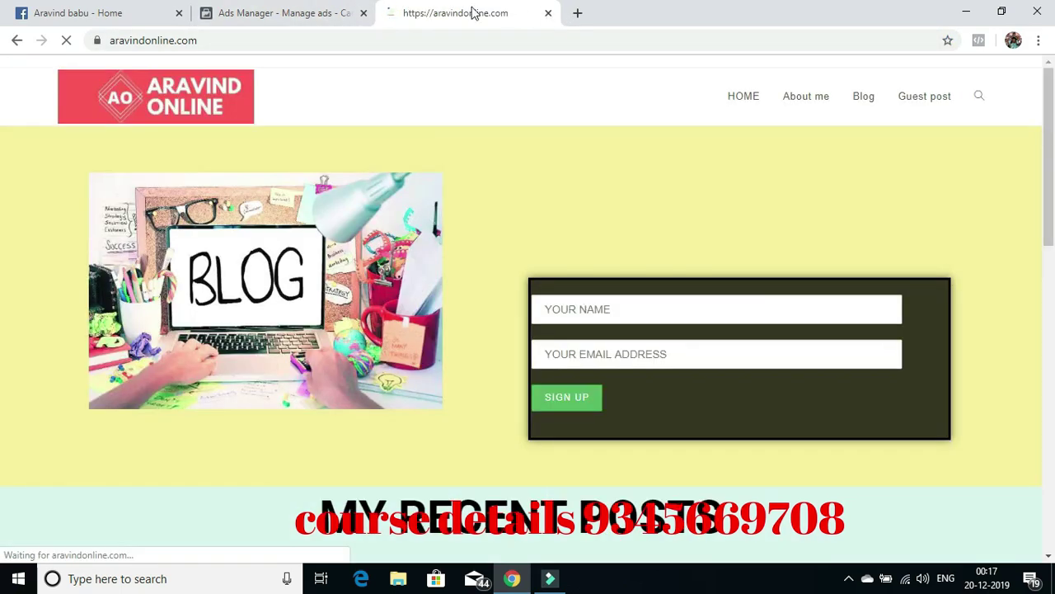
key(Return)
key(ctrl+c)
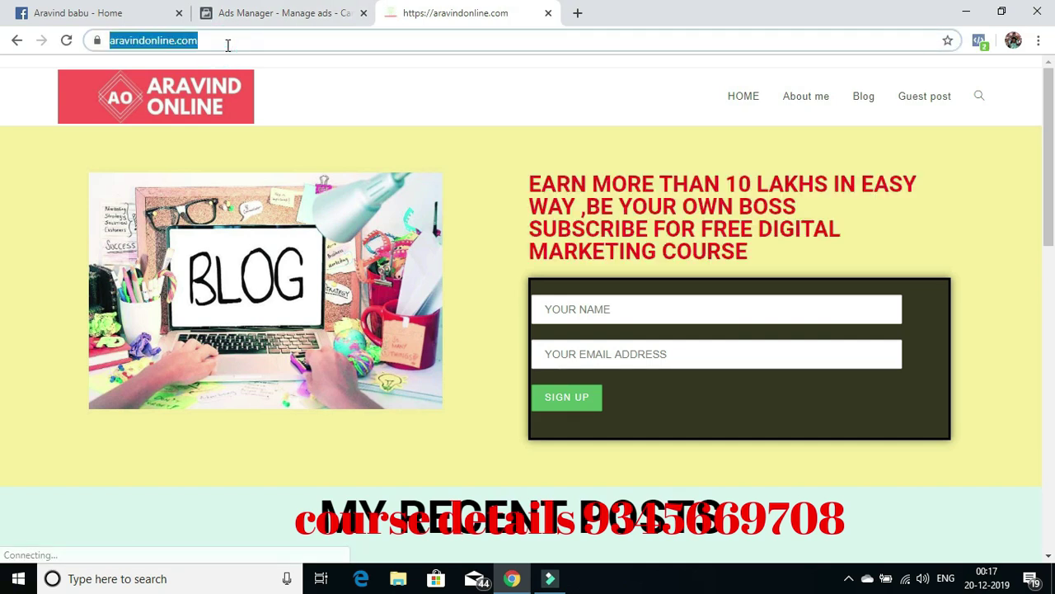
- Return to Ads Manager and set the ad's website URL to the copied site address
click(238, 7)
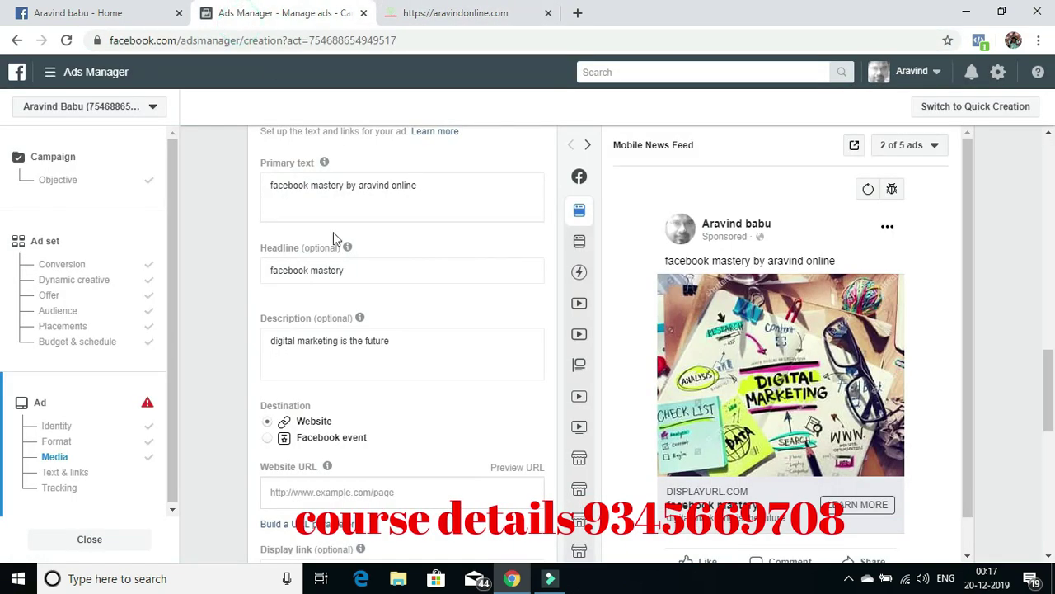
click(286, 492)
key(ctrl+v)
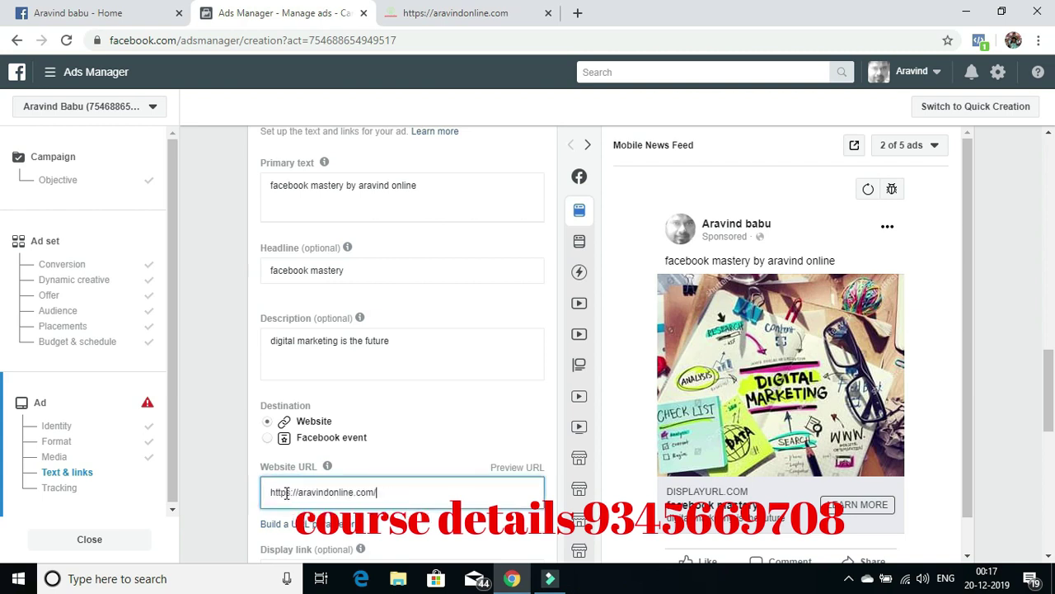
click(481, 404)
click(449, 523)
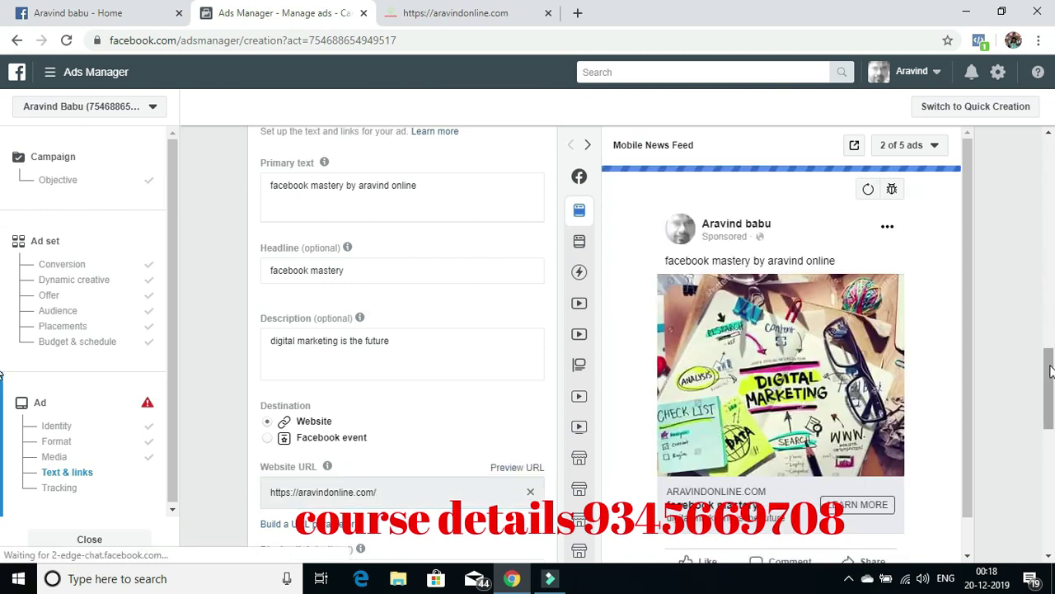
- Use the same copied site address as the ad's display link
drag(1052, 372, 1051, 401)
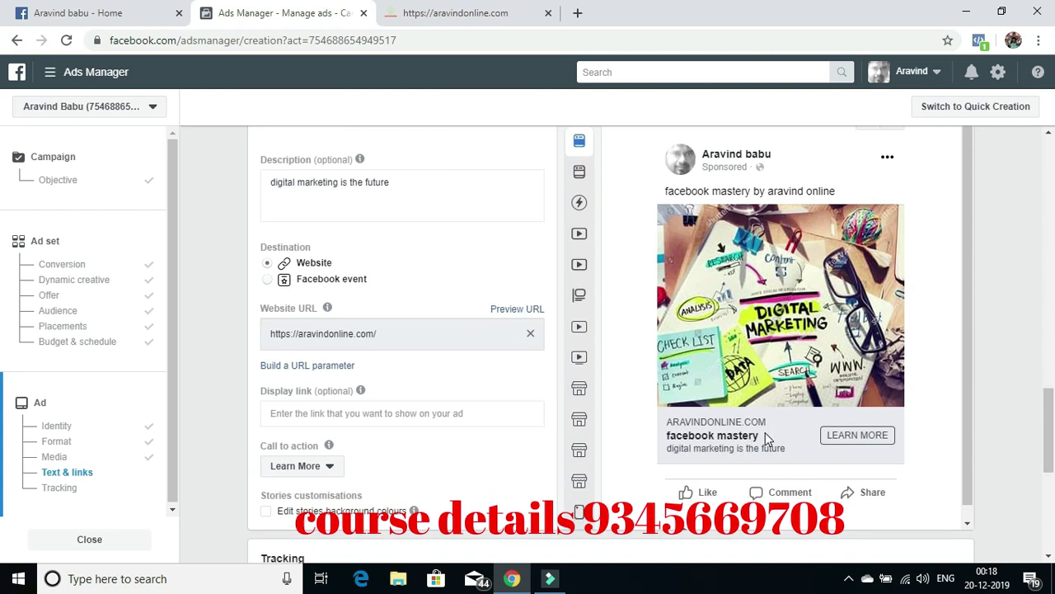
click(305, 415)
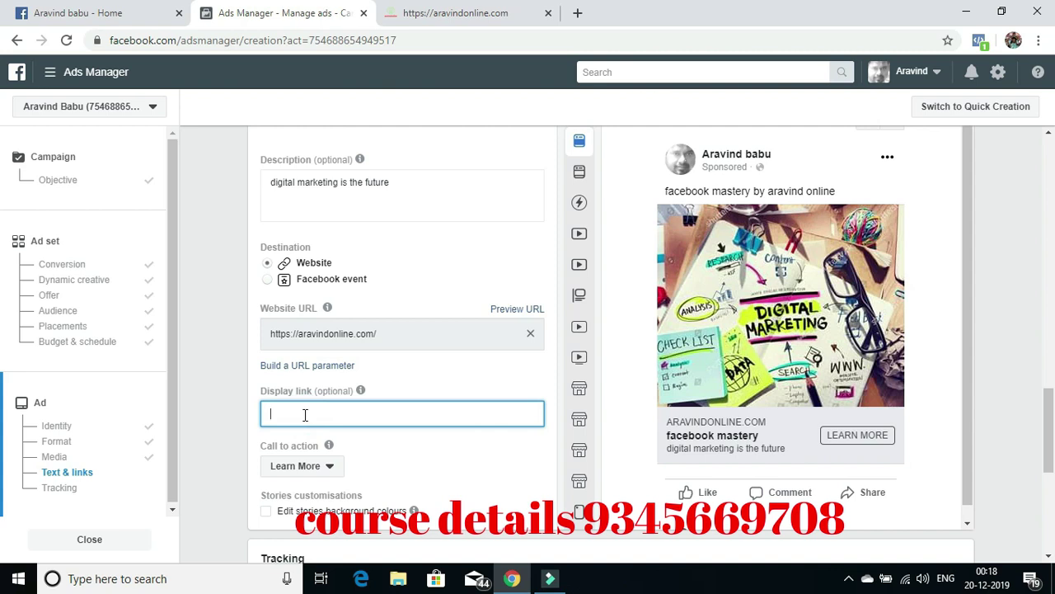
key(ctrl+v)
click(419, 455)
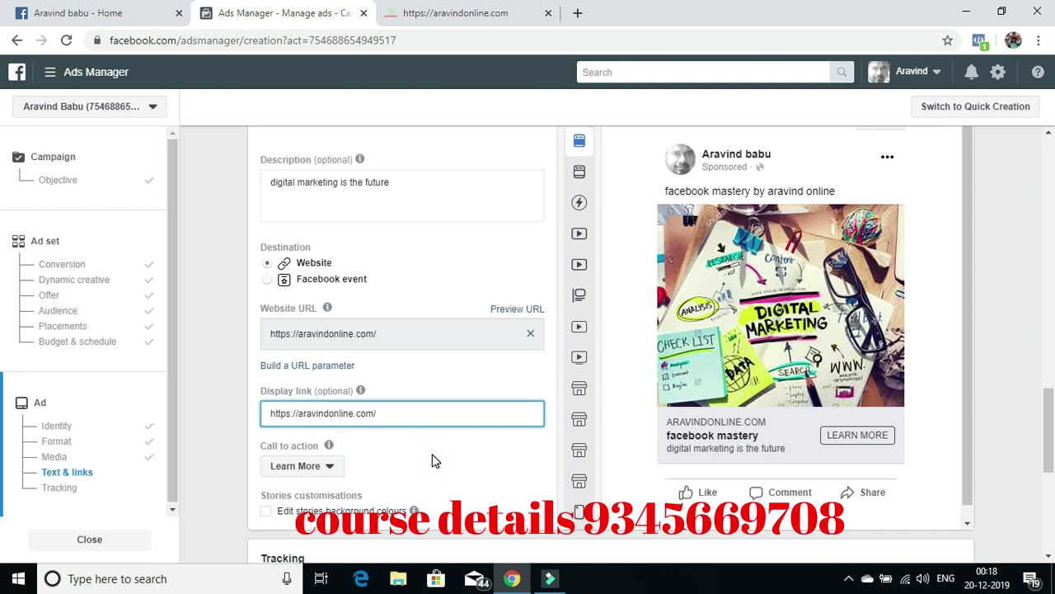
click(435, 459)
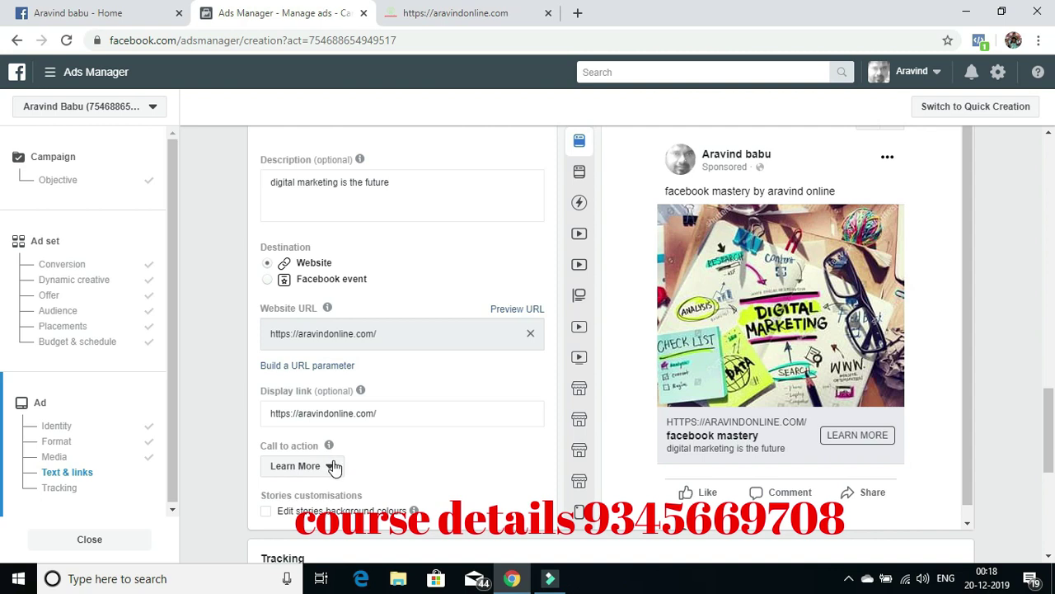
- Set the ad's call to action to Sign Up
click(334, 468)
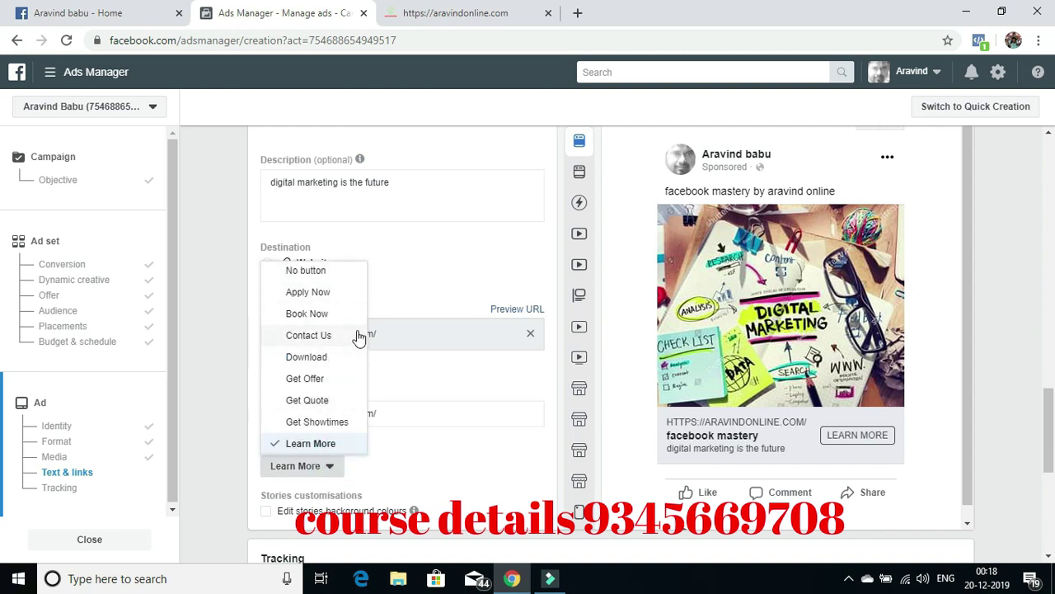
scroll(346, 358, down, 3)
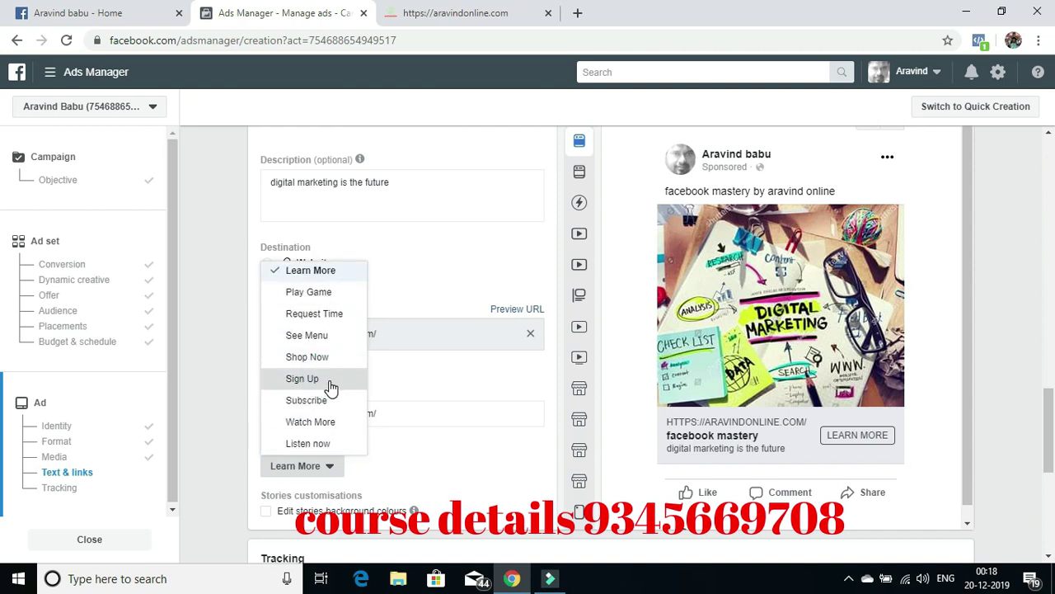
click(330, 385)
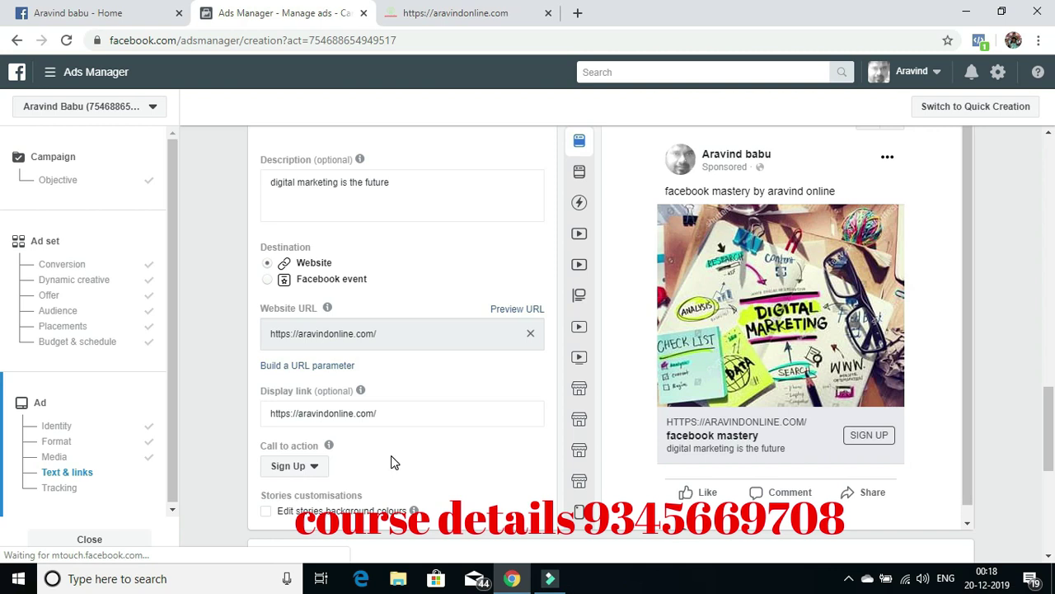
- Review the completed ad text and links, and examine the conversion tracking section with its Facebook pixel
scroll(445, 328, down, 3)
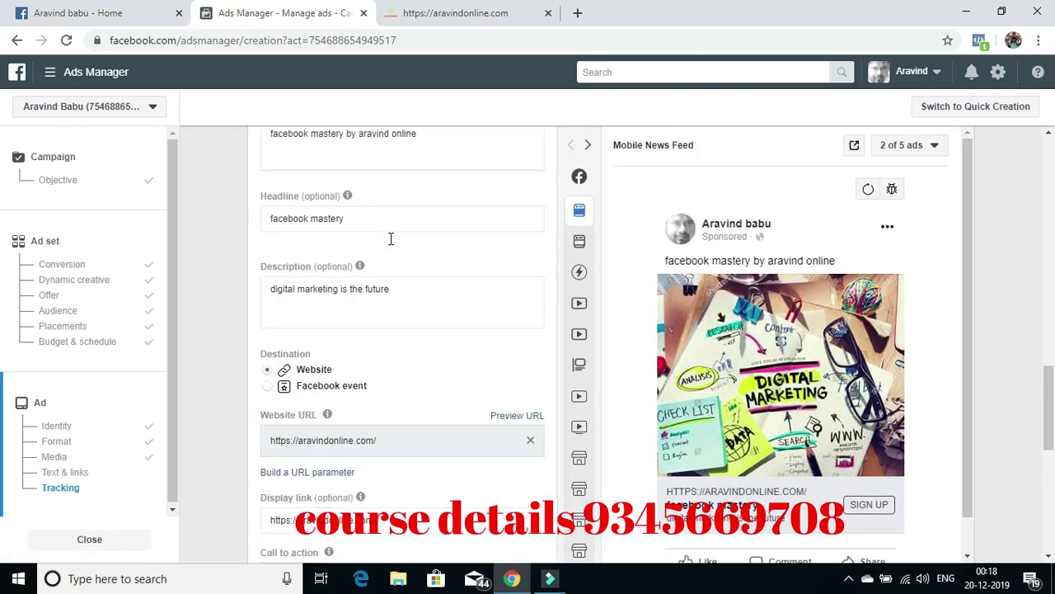
scroll(391, 239, down, 3)
scroll(363, 277, down, 2)
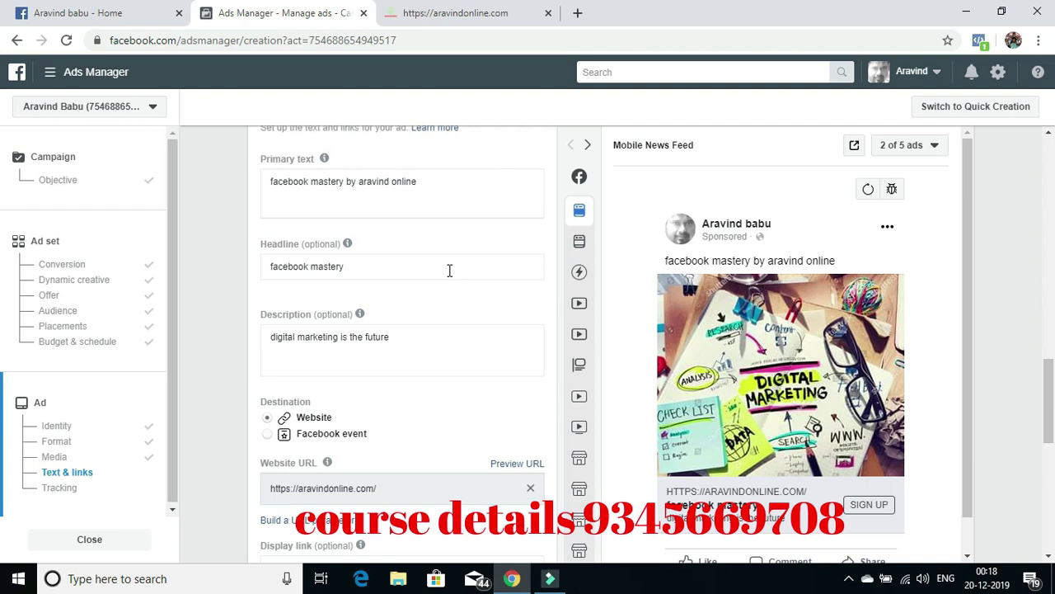
scroll(433, 249, down, 2)
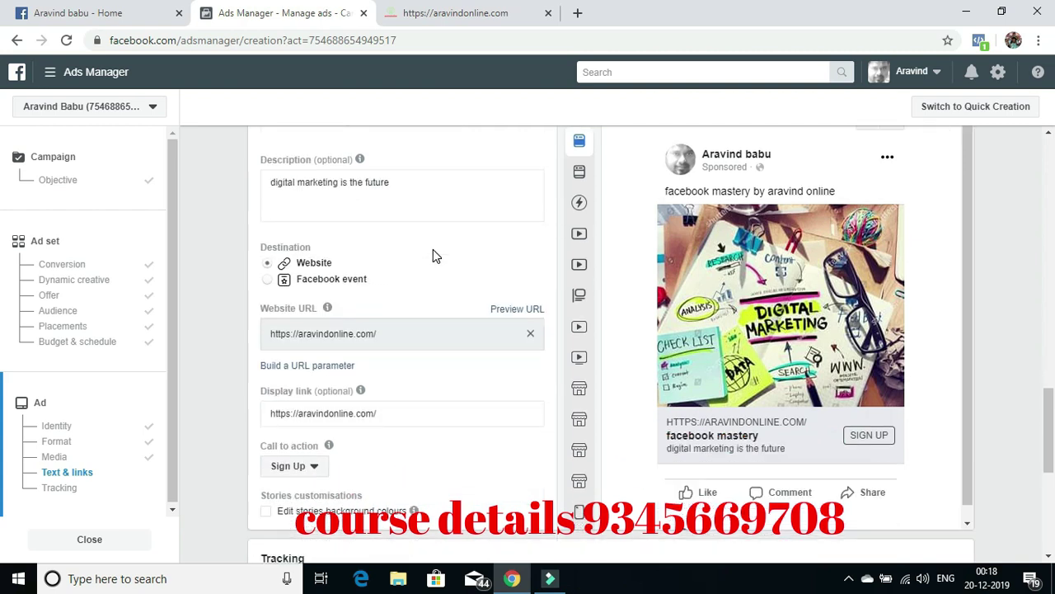
scroll(433, 249, down, 3)
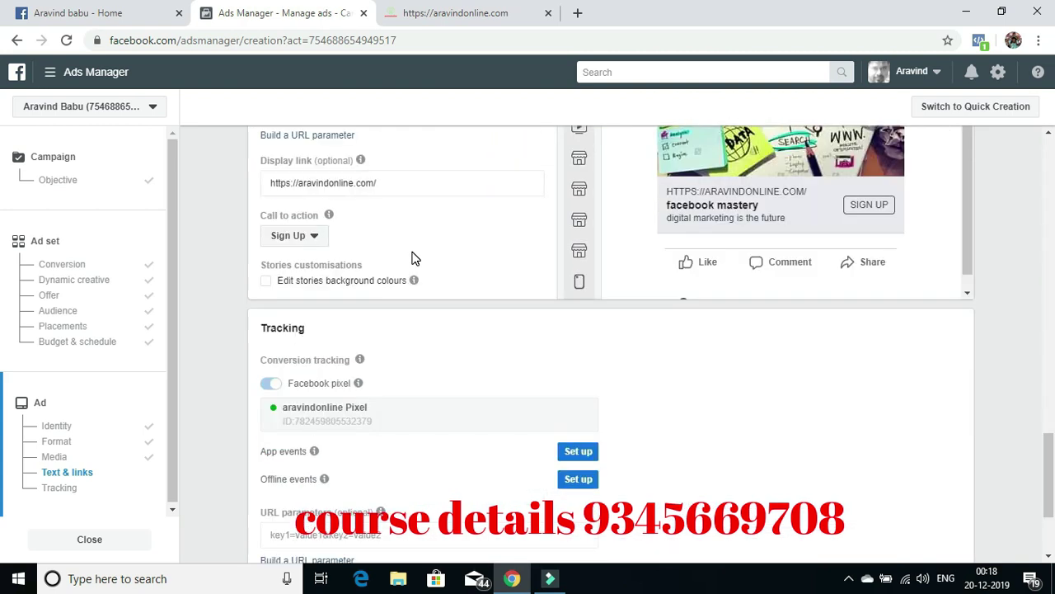
scroll(354, 318, down, 2)
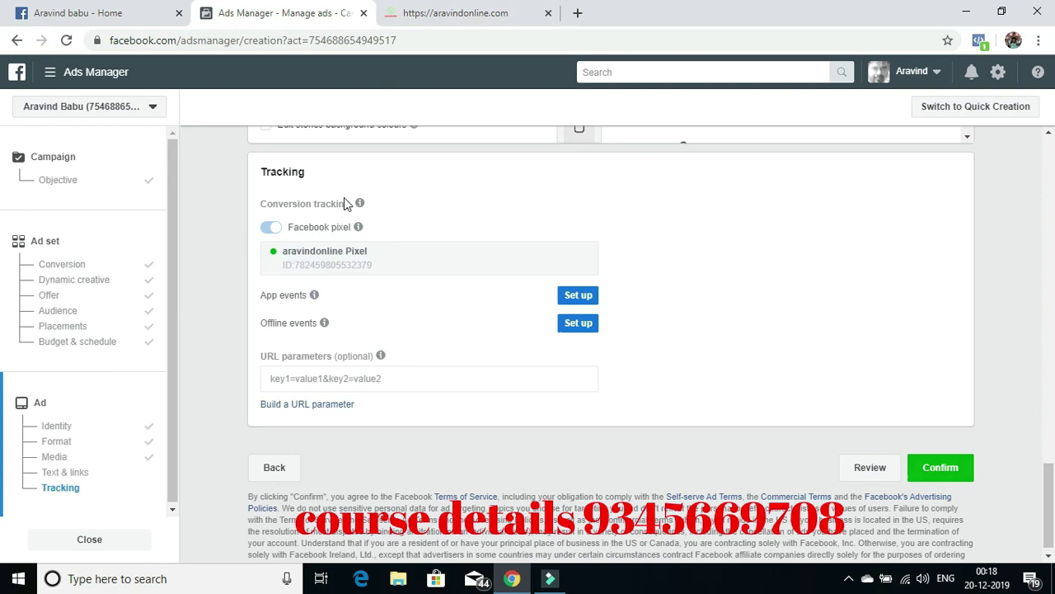
- Review the ad setup from its identity and format through the media, text, links and ad preview
scroll(344, 197, up, 8)
scroll(323, 162, up, 10)
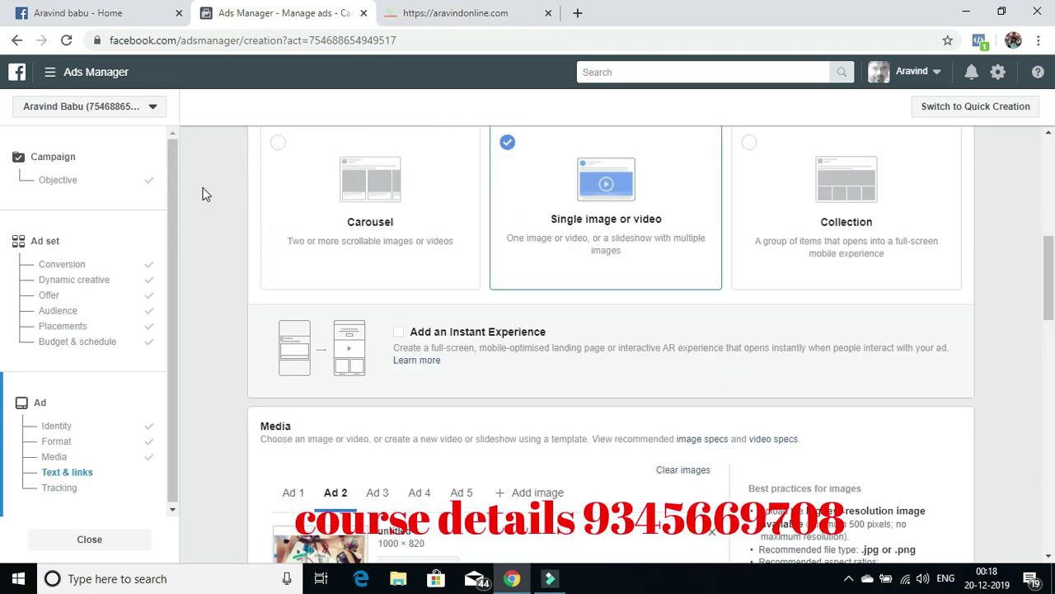
scroll(55, 167, up, 6)
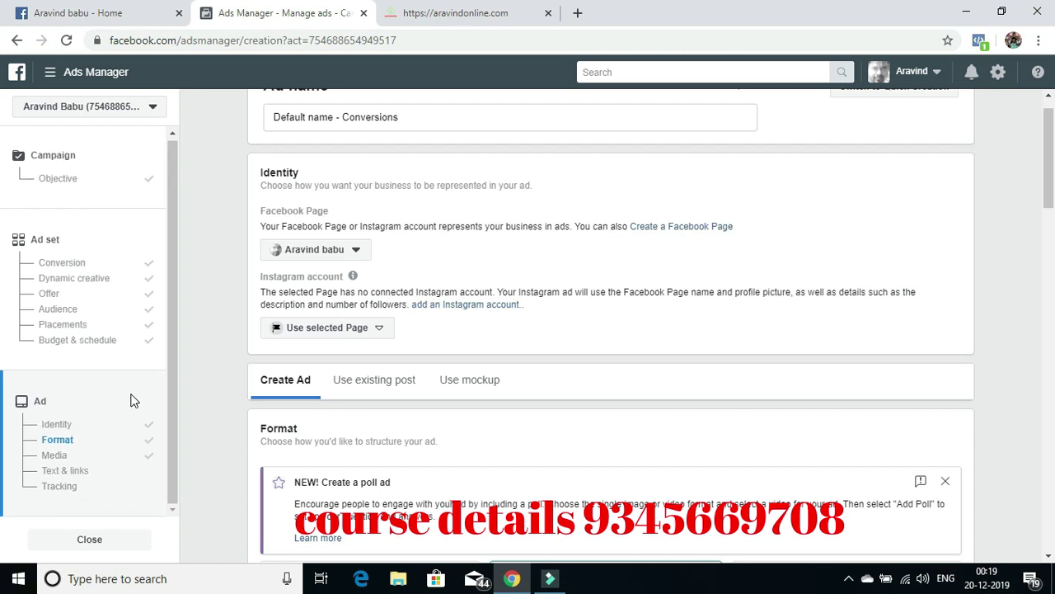
scroll(960, 131, down, 8)
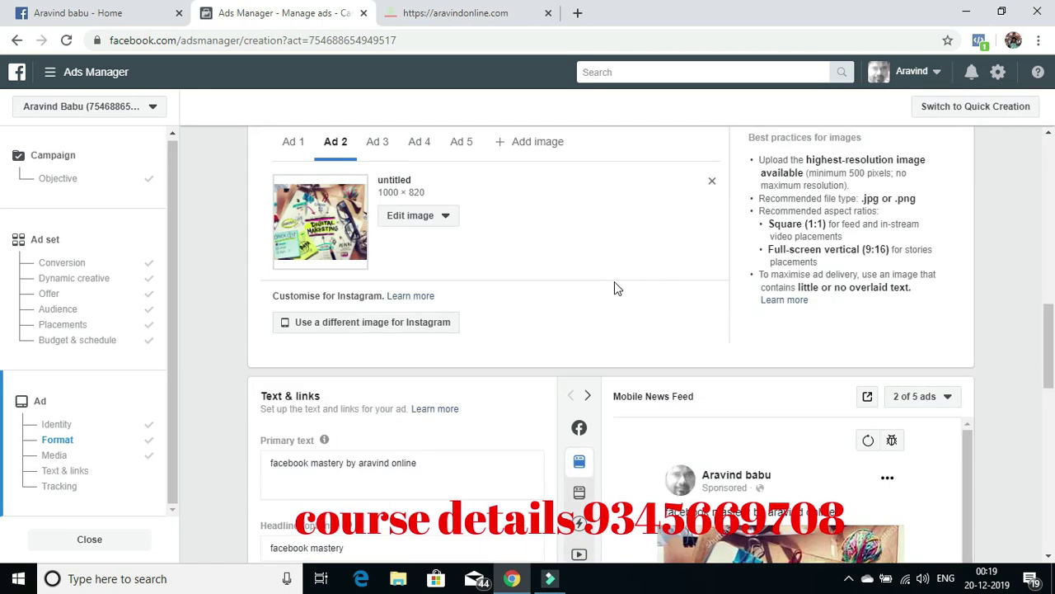
scroll(615, 282, down, 4)
scroll(893, 199, down, 2)
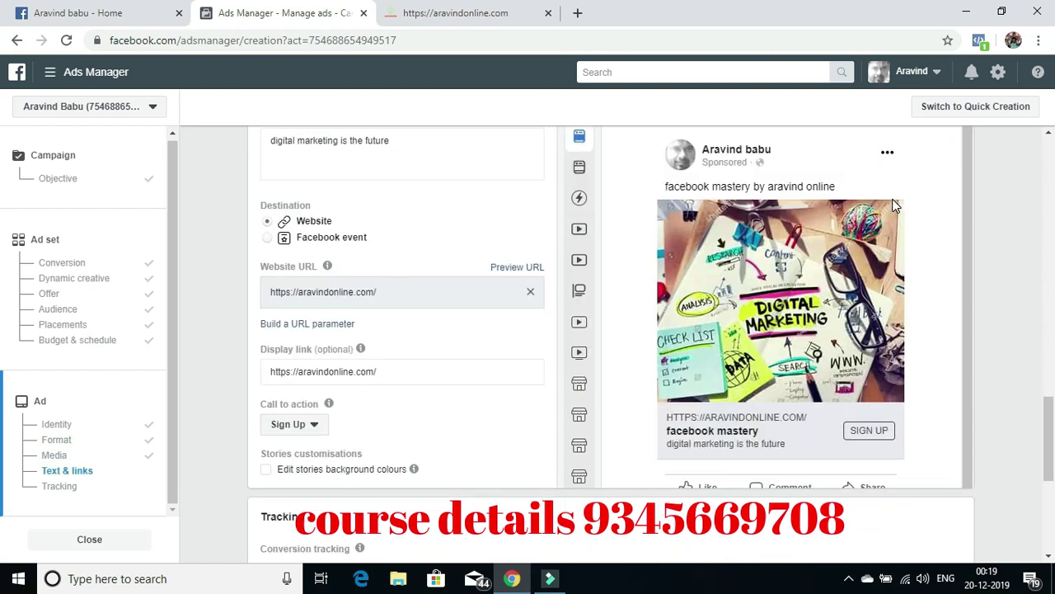
- Check the on-device preview options for the second ad and examine its Mobile News Feed preview
scroll(877, 191, up, 4)
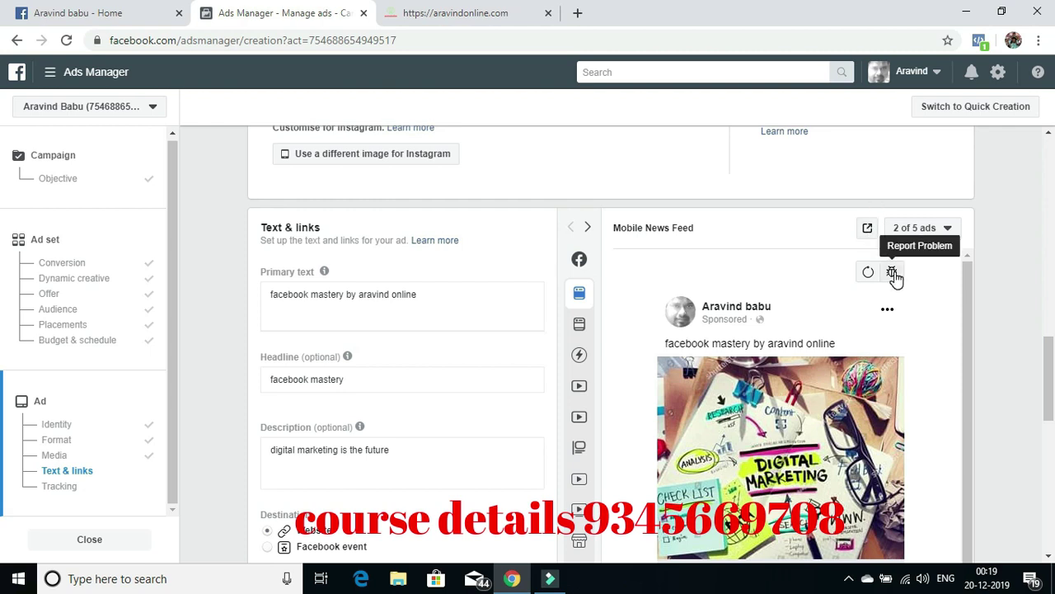
click(869, 229)
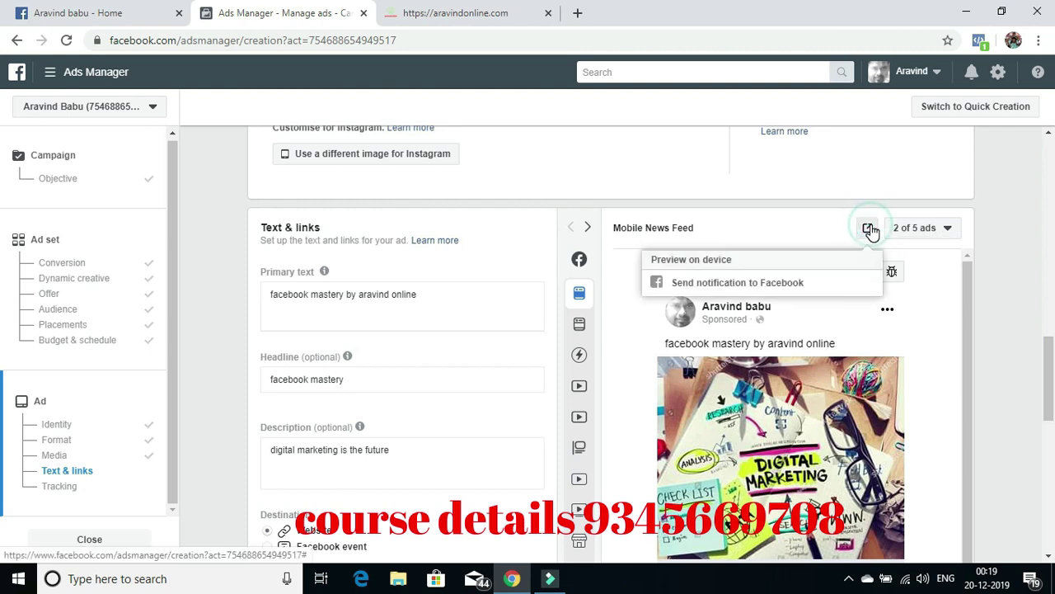
click(932, 275)
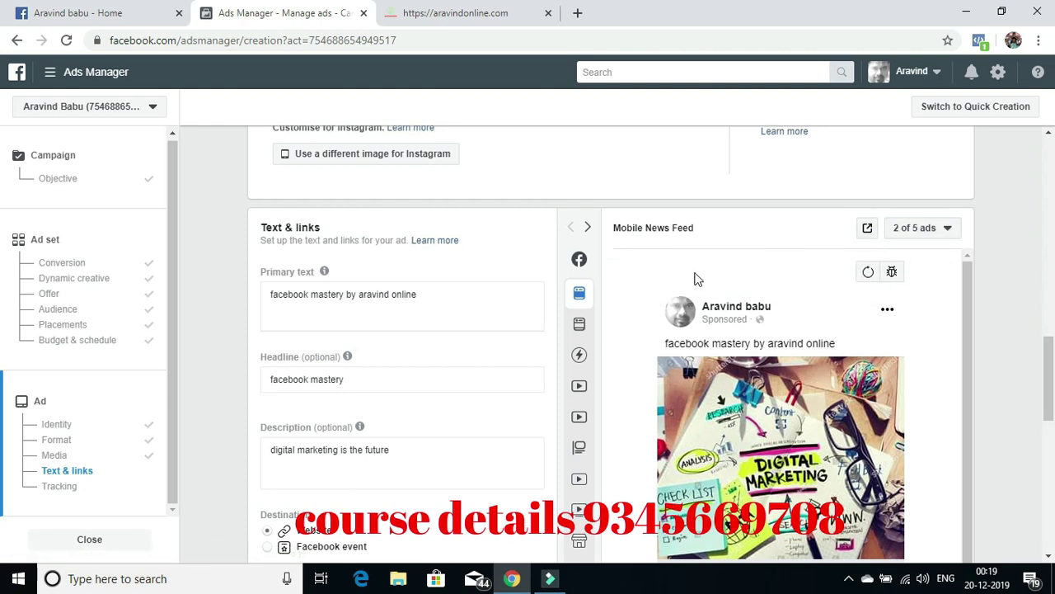
scroll(688, 262, down, 1)
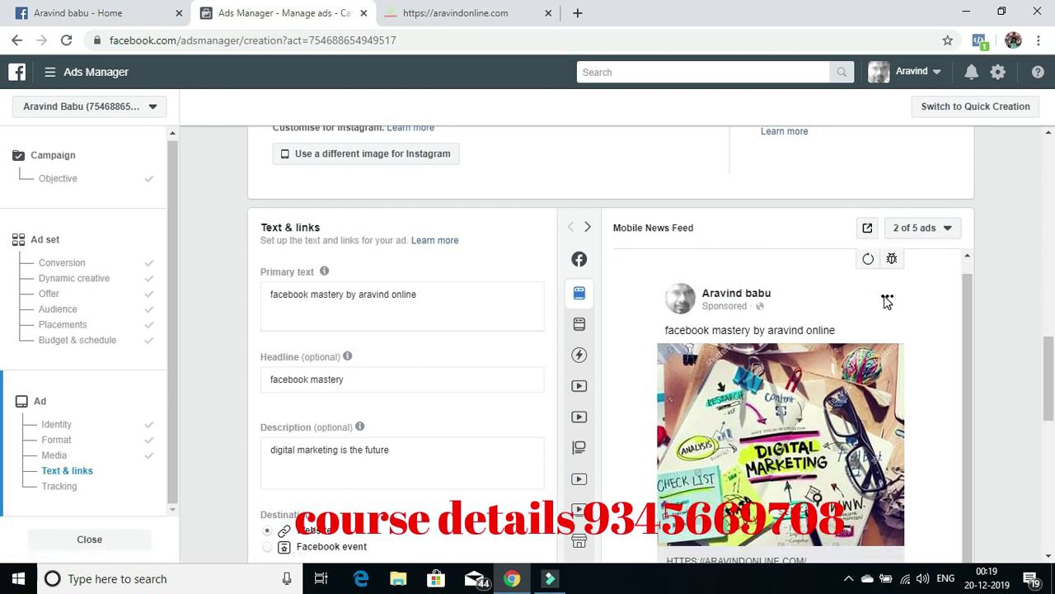
- Preview the second ad as it appears in the Desktop News Feed placement
mouse_move(585, 311)
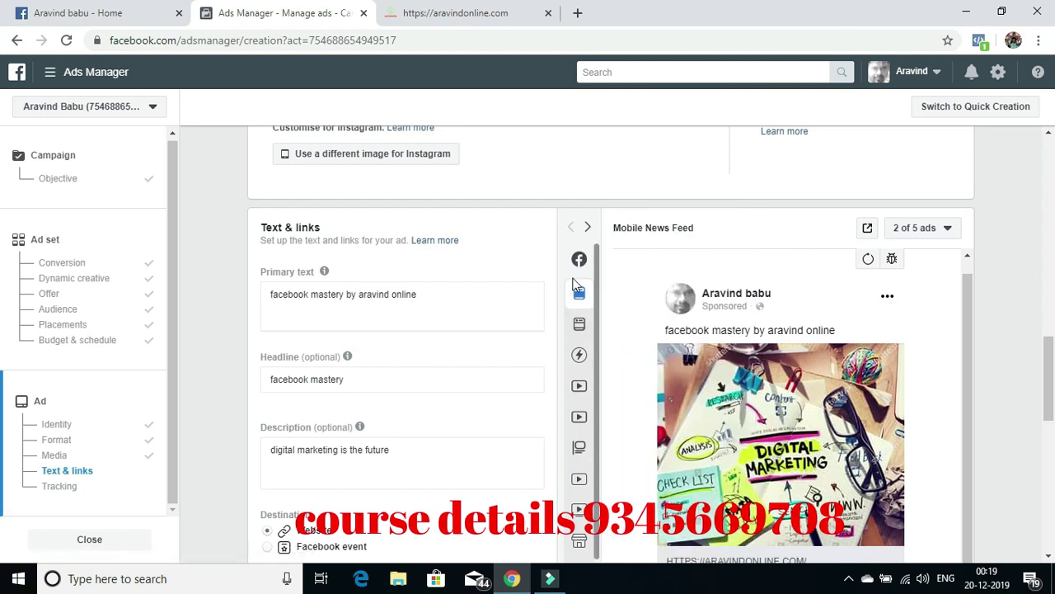
click(587, 325)
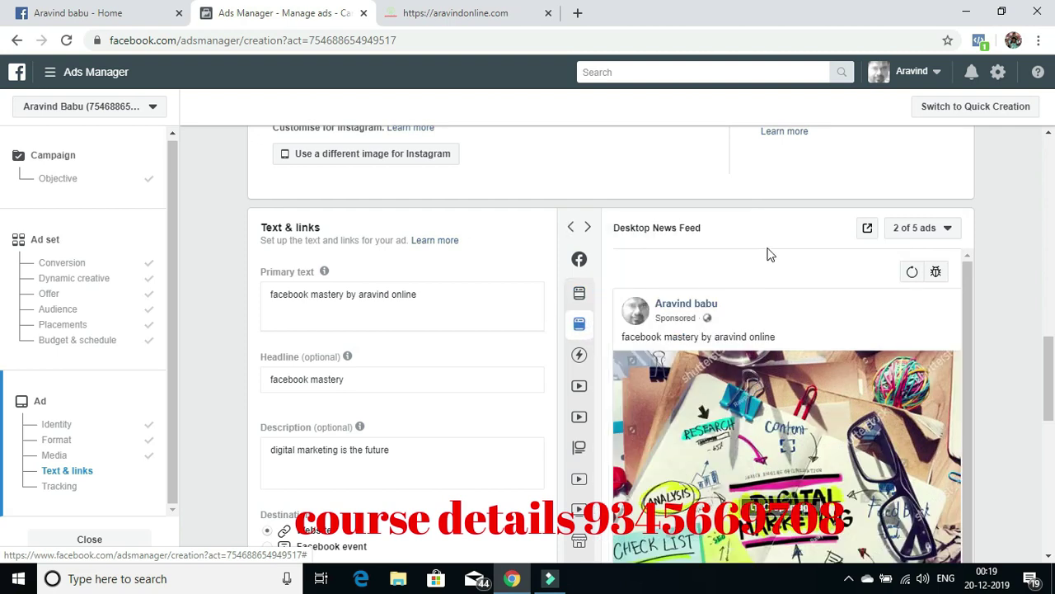
scroll(768, 238, down, 3)
mouse_move(580, 251)
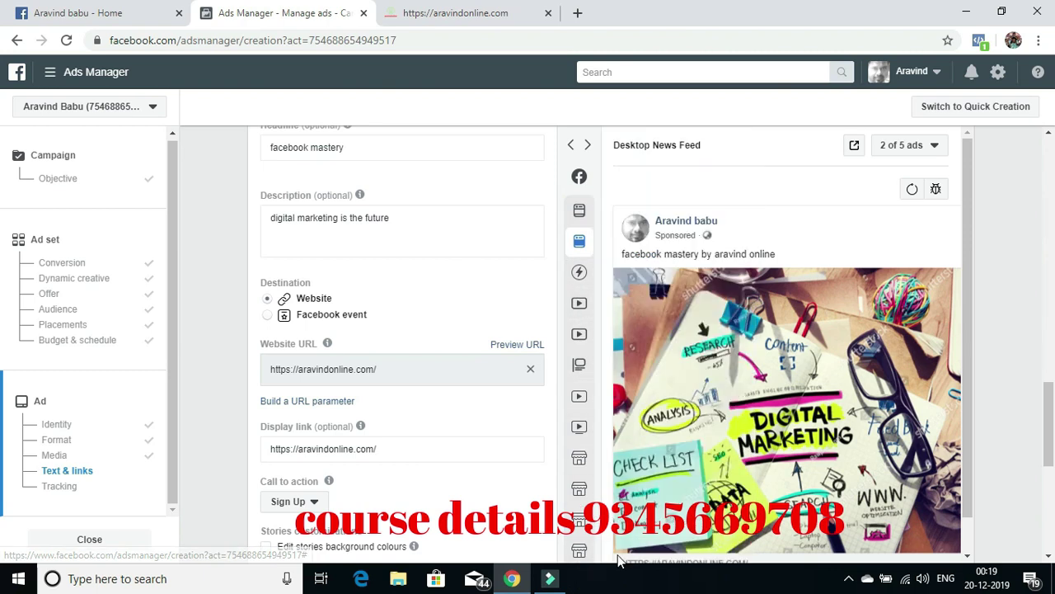
- Switch the ad preview back to Mobile News Feed and check the remaining settings down to the tracking section
click(583, 214)
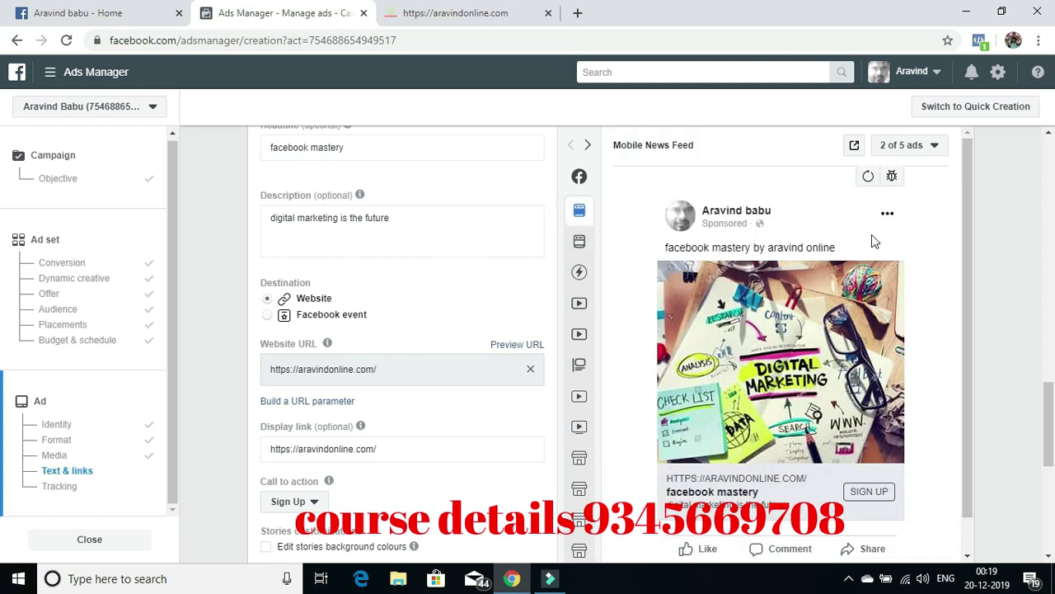
scroll(907, 280, down, 5)
scroll(858, 300, up, 2)
scroll(857, 301, down, 2)
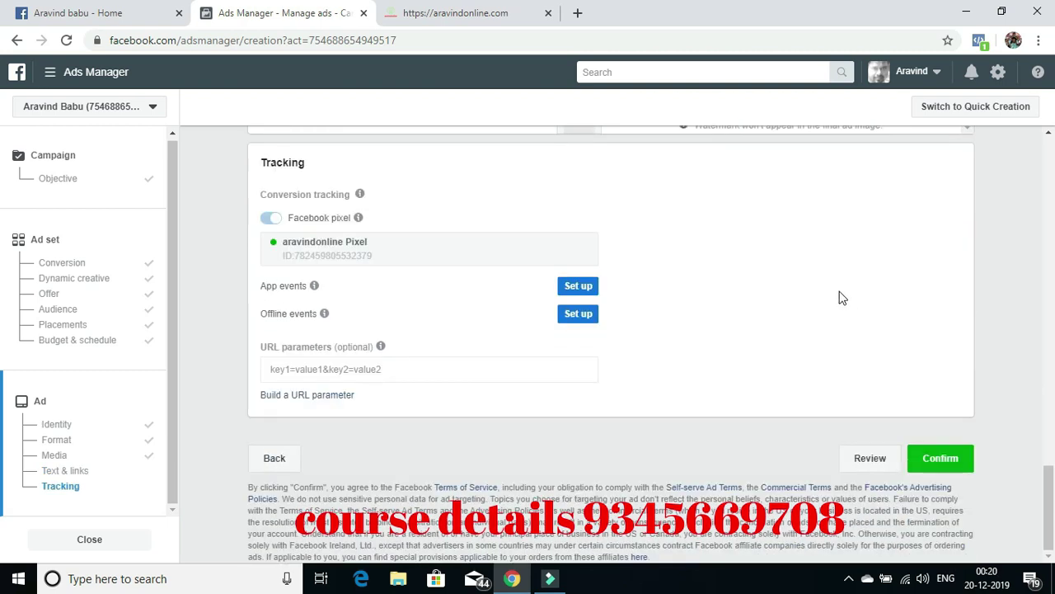